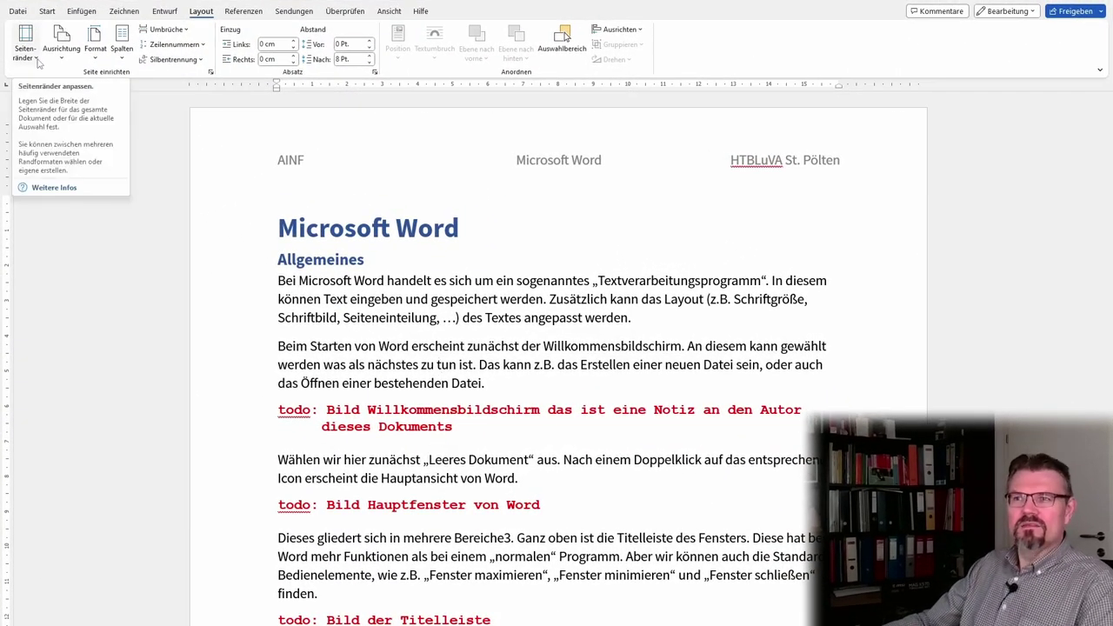
Step: Try the Normal and Mittel margin presets, then settle on the wide Breit margins
click(38, 61)
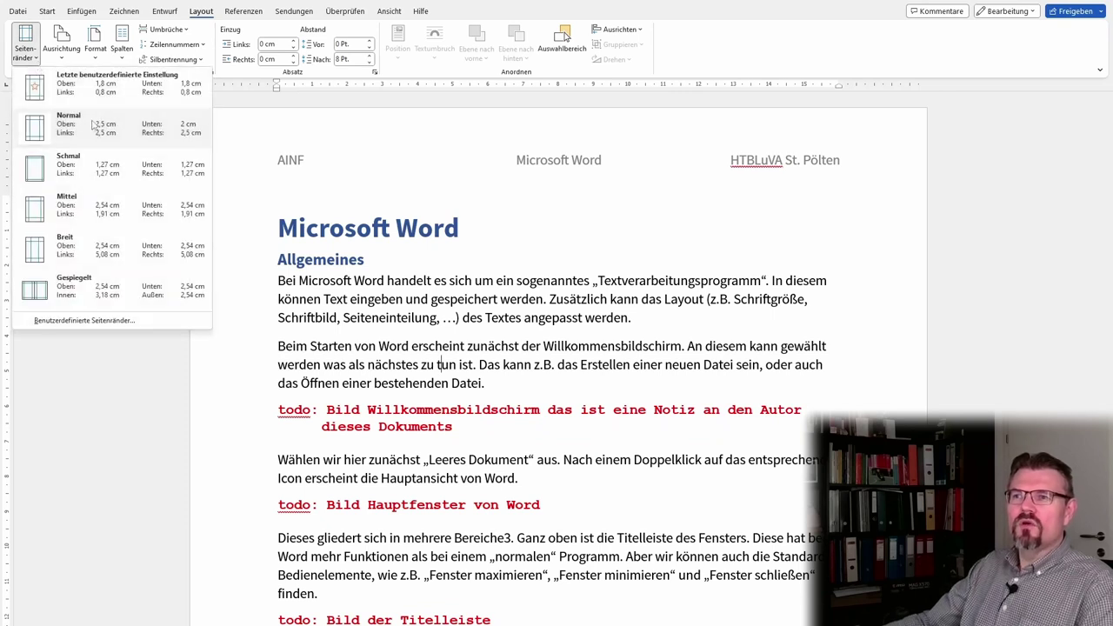
click(91, 129)
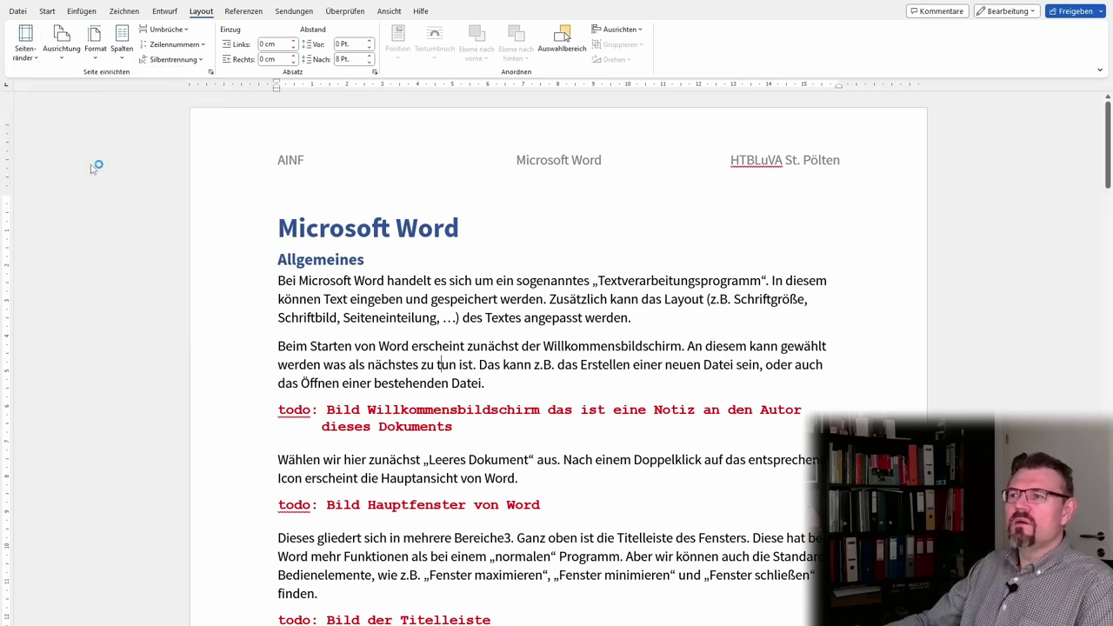
scroll(414, 286, down, 6)
scroll(414, 286, down, 5)
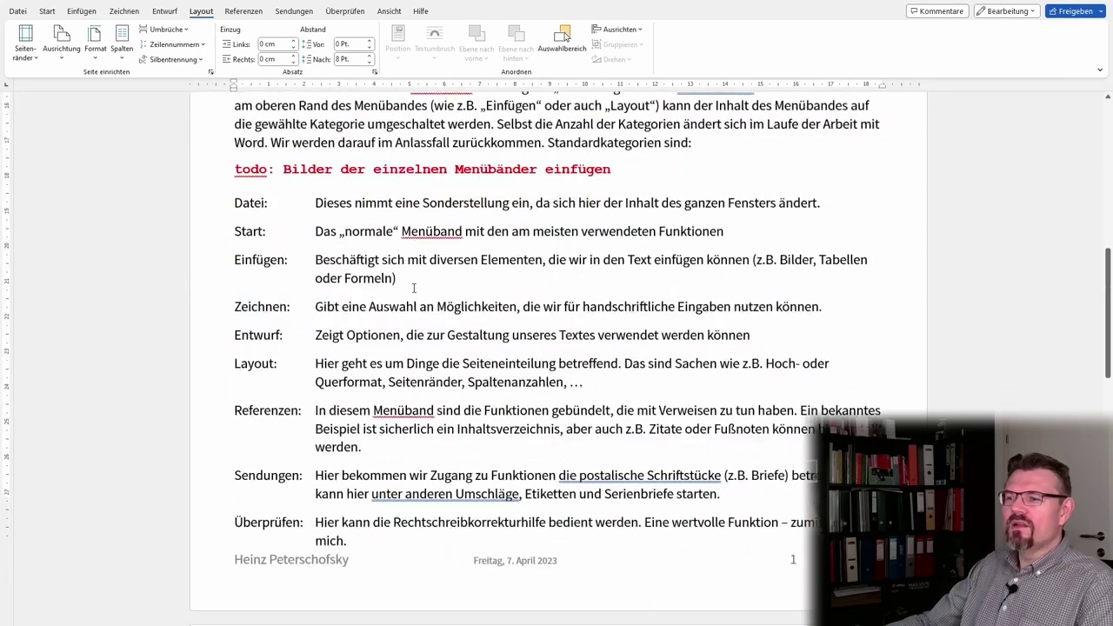
scroll(414, 285, down, 4)
scroll(414, 288, up, 3)
scroll(414, 287, up, 5)
scroll(414, 287, up, 4)
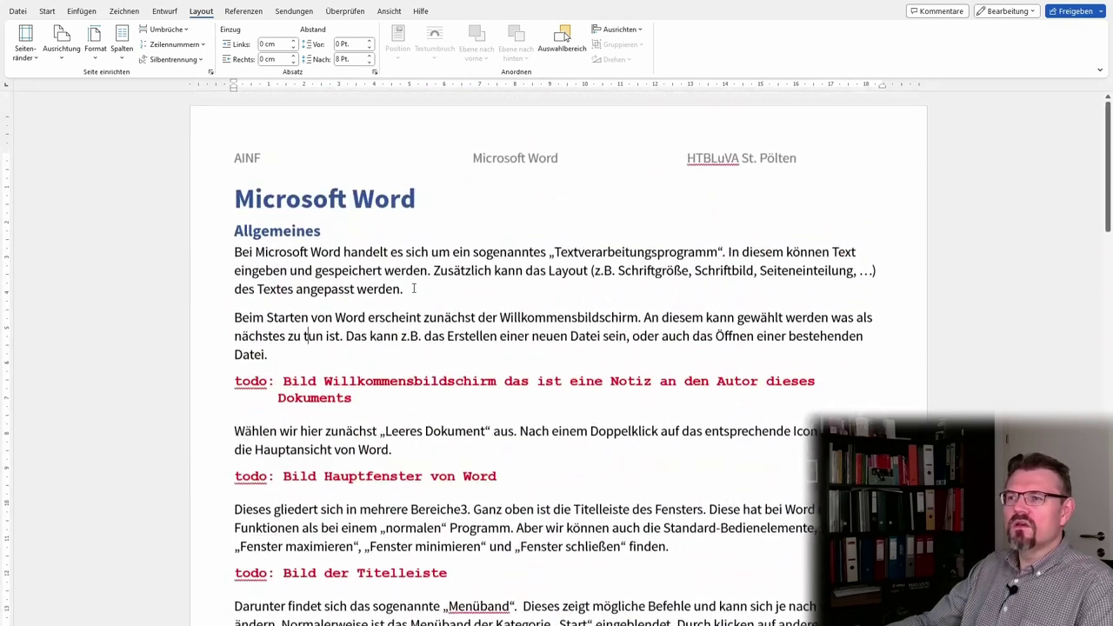
click(33, 60)
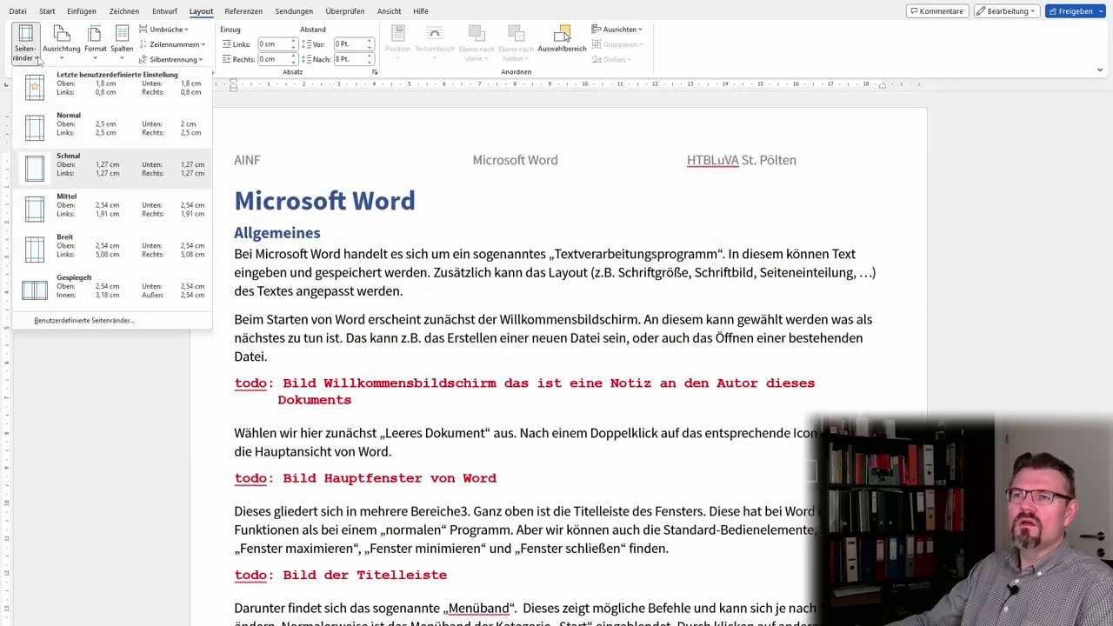
click(73, 220)
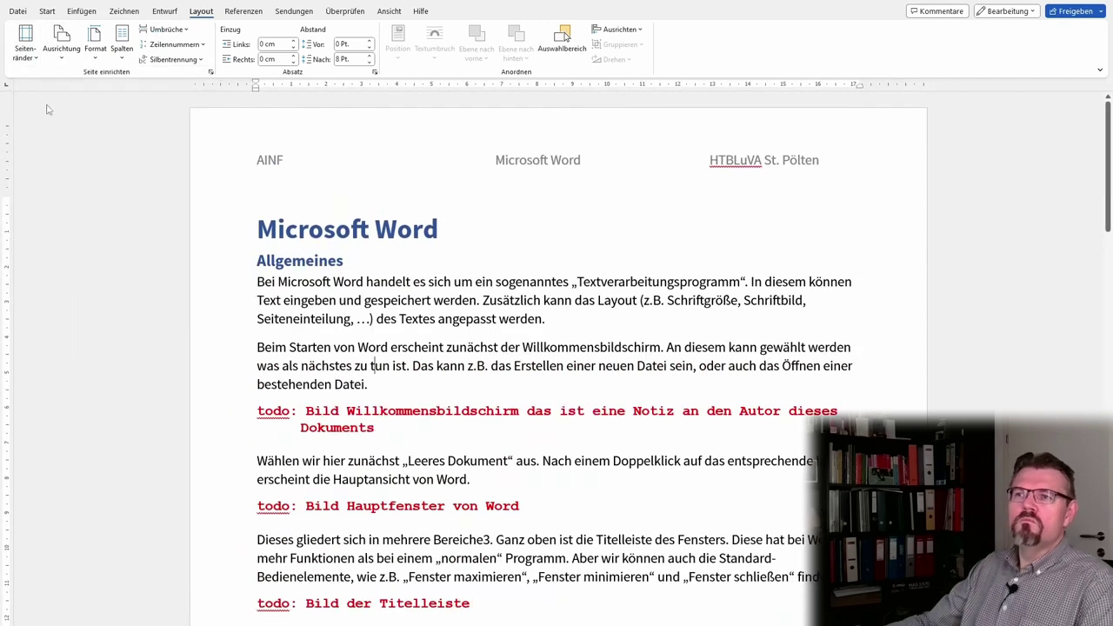
click(26, 42)
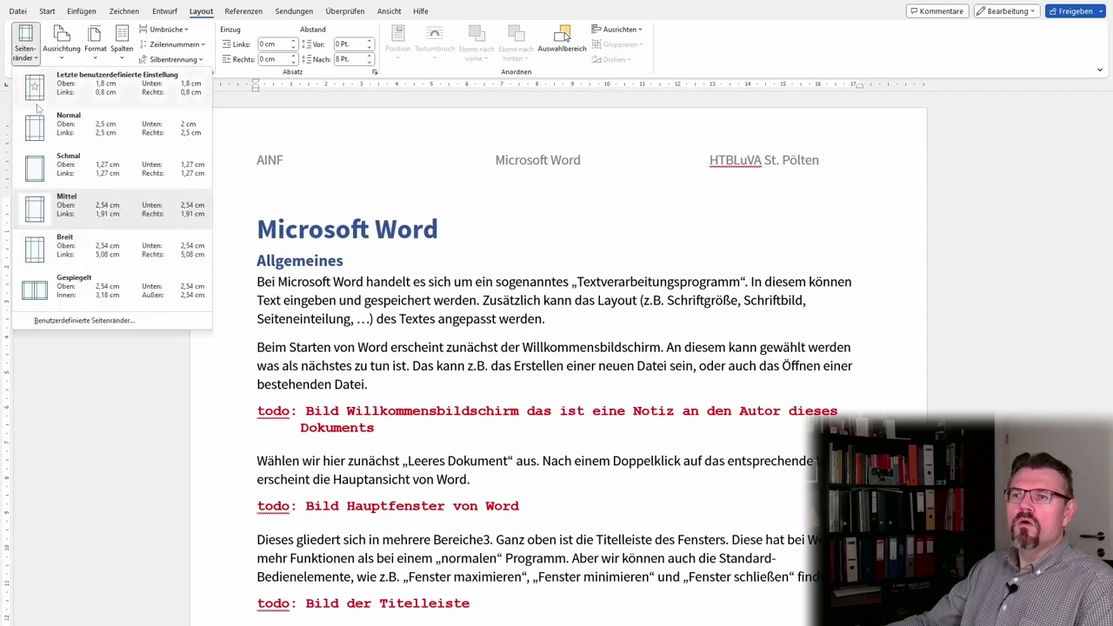
click(107, 252)
Step: Bring up Benutzerdefinierte Seitenränder in the Seite einrichten dialog
scroll(481, 305, down, 5)
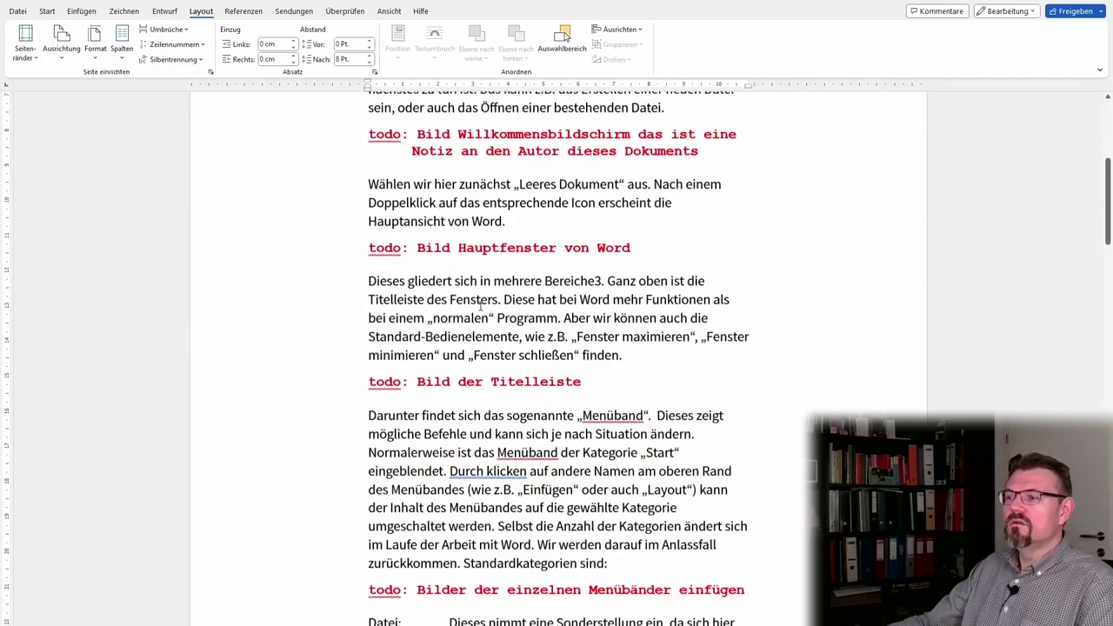
scroll(481, 305, down, 5)
scroll(481, 305, down, 5)
scroll(483, 303, up, 5)
scroll(481, 301, up, 10)
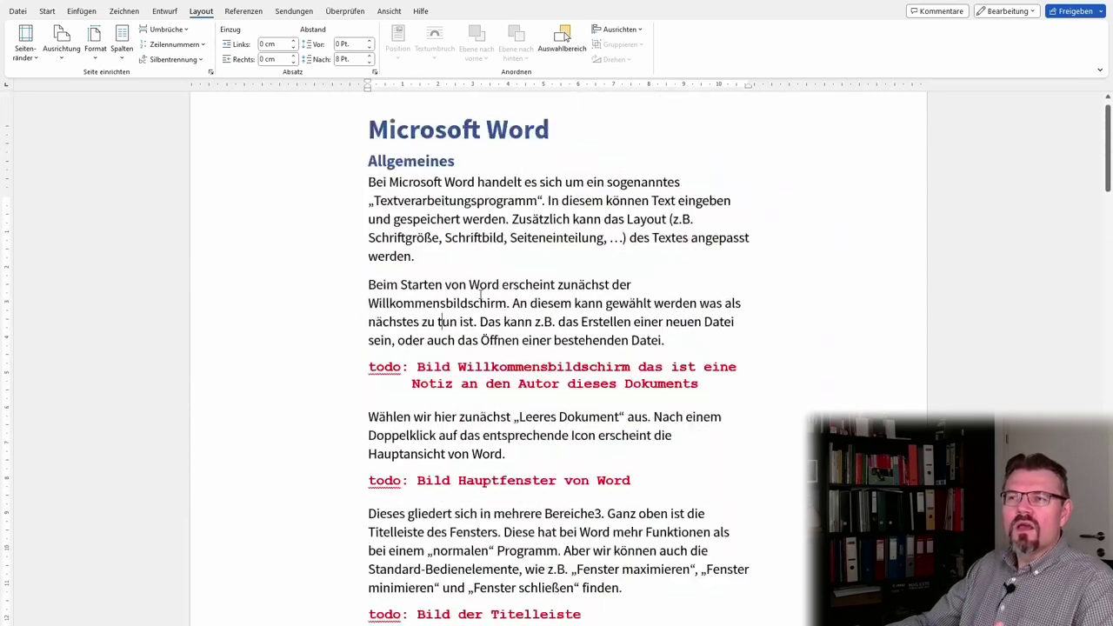
scroll(481, 302, up, 2)
click(26, 42)
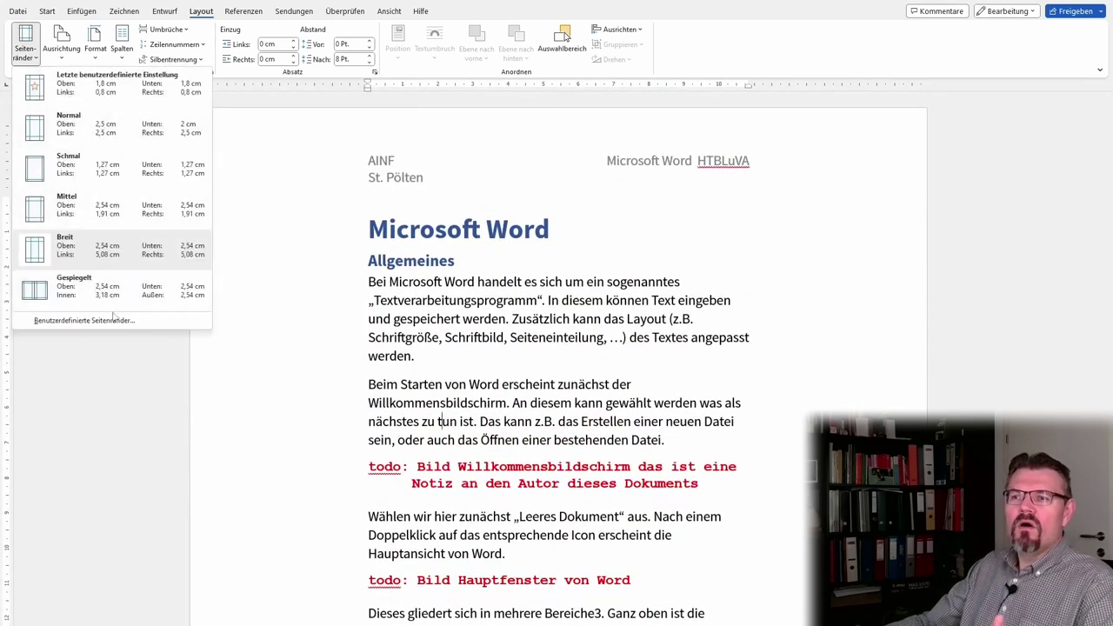
click(114, 320)
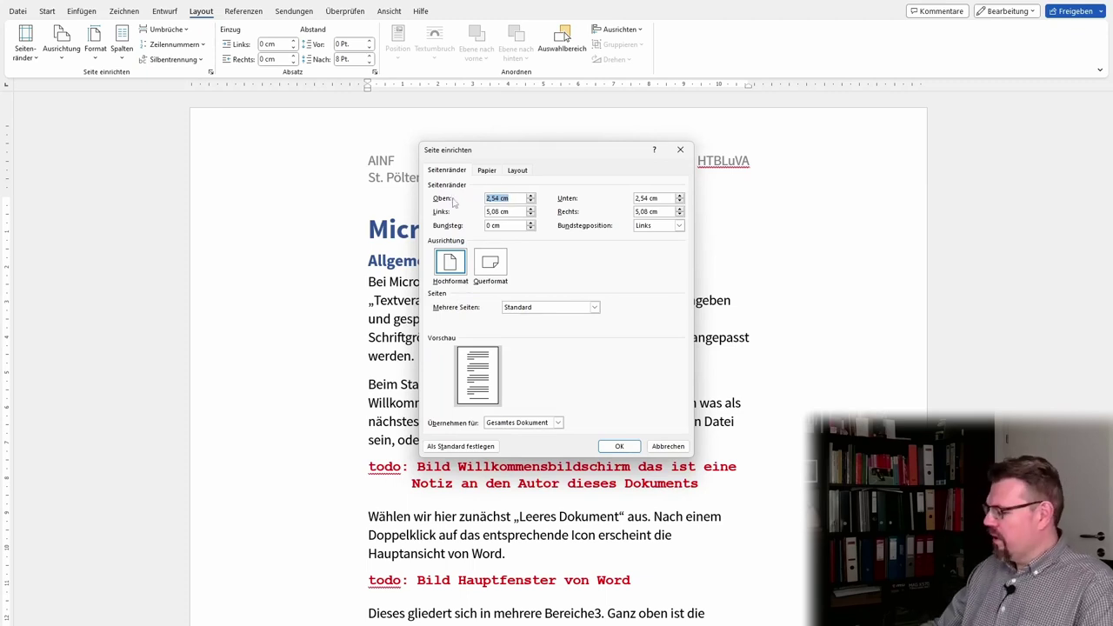
Step: Apply custom margins: 2 cm top, 3 cm bottom, 2,5 cm left and right
key(Return)
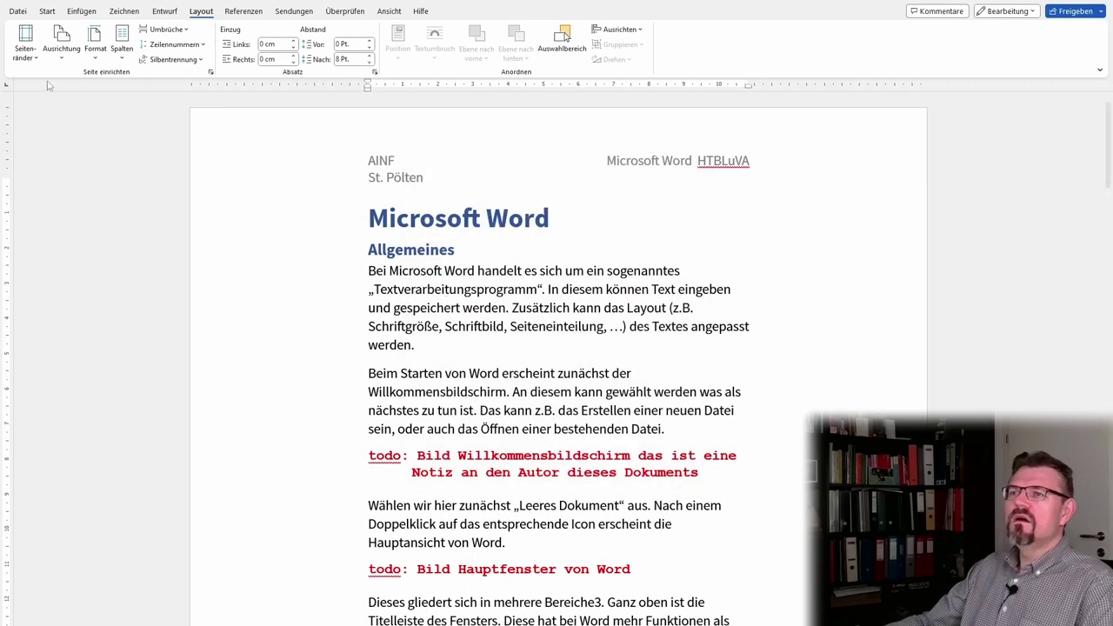
click(25, 44)
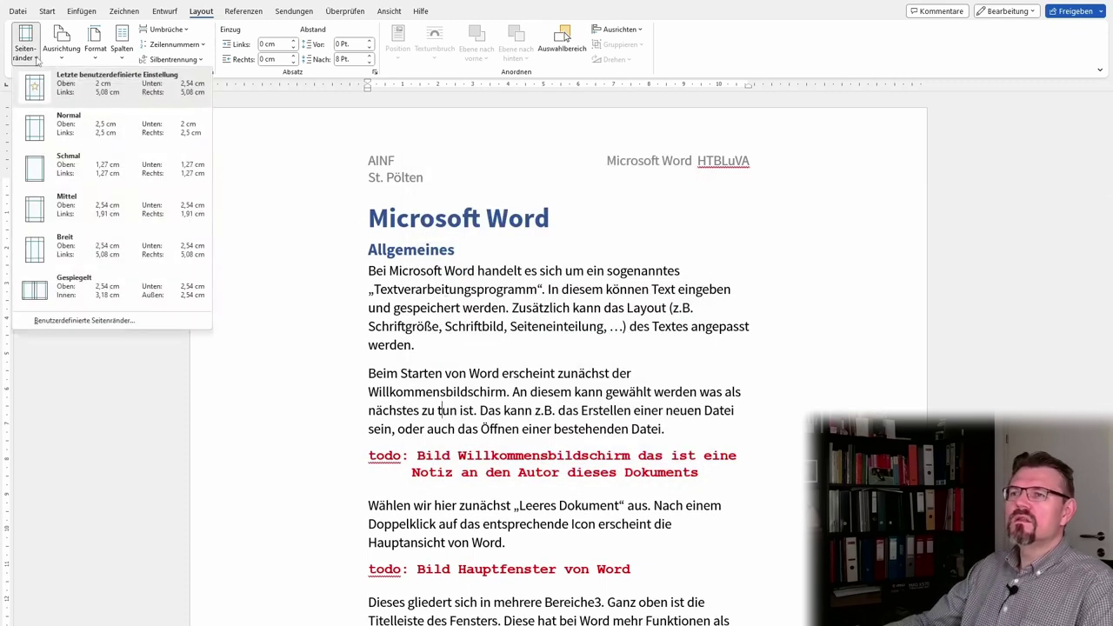
click(115, 321)
text(3)
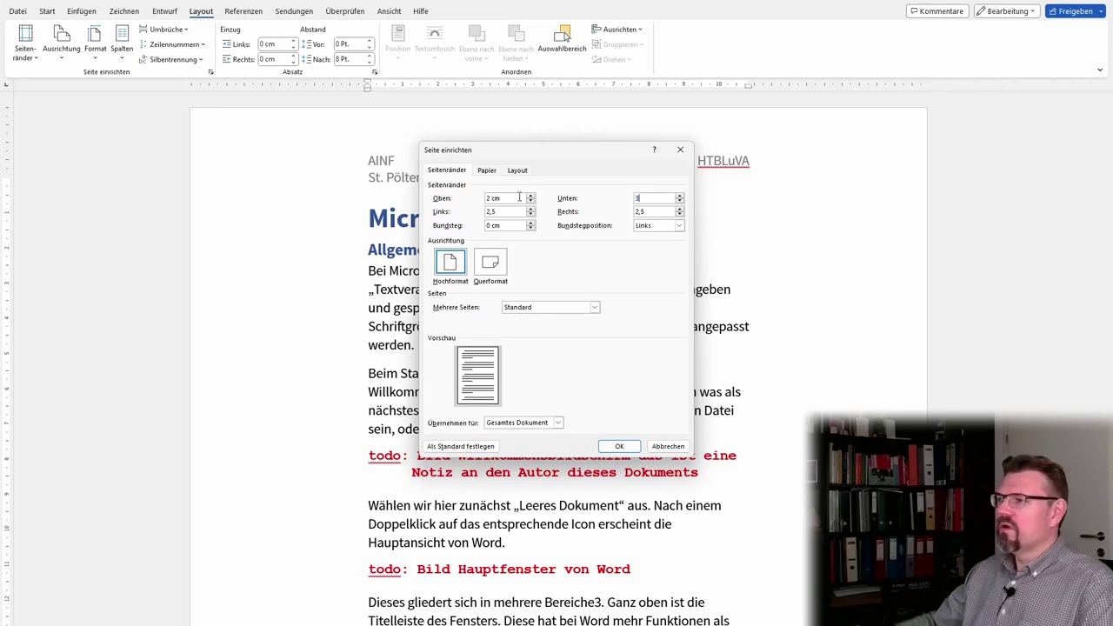
key(Return)
Step: Put the pages back on the Normal margin preset
scroll(489, 410, down, 3)
scroll(490, 410, down, 5)
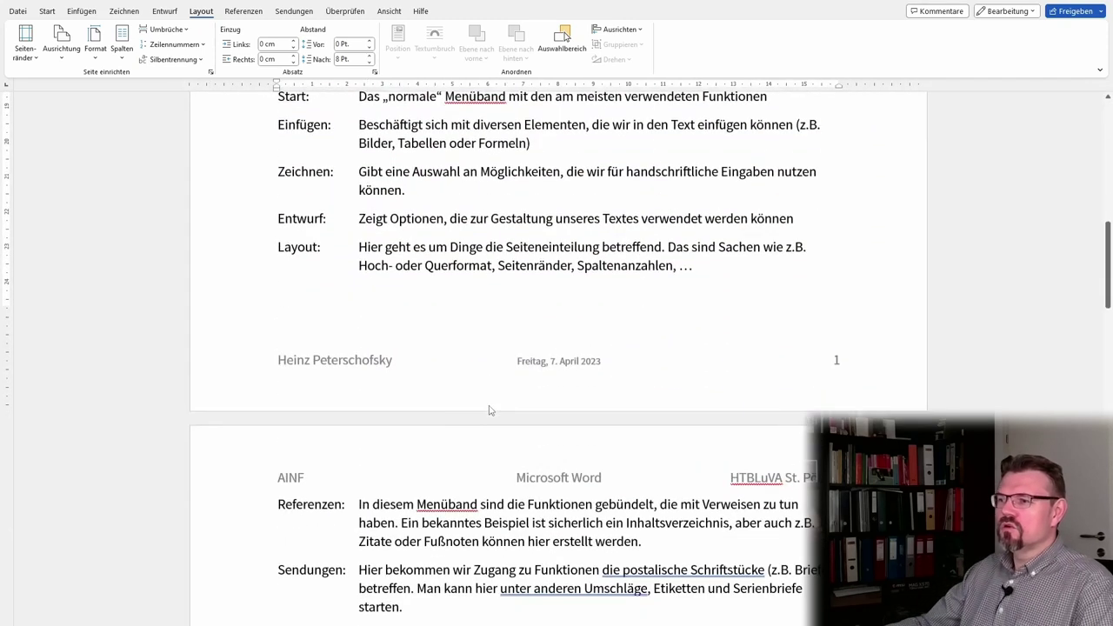
scroll(490, 411, up, 3)
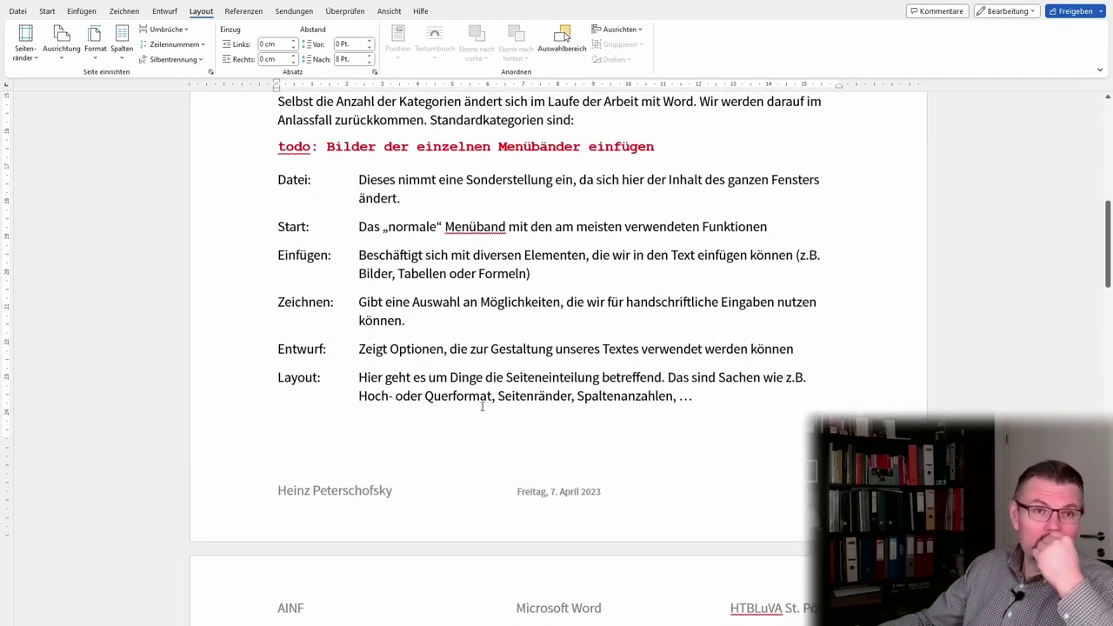
click(26, 39)
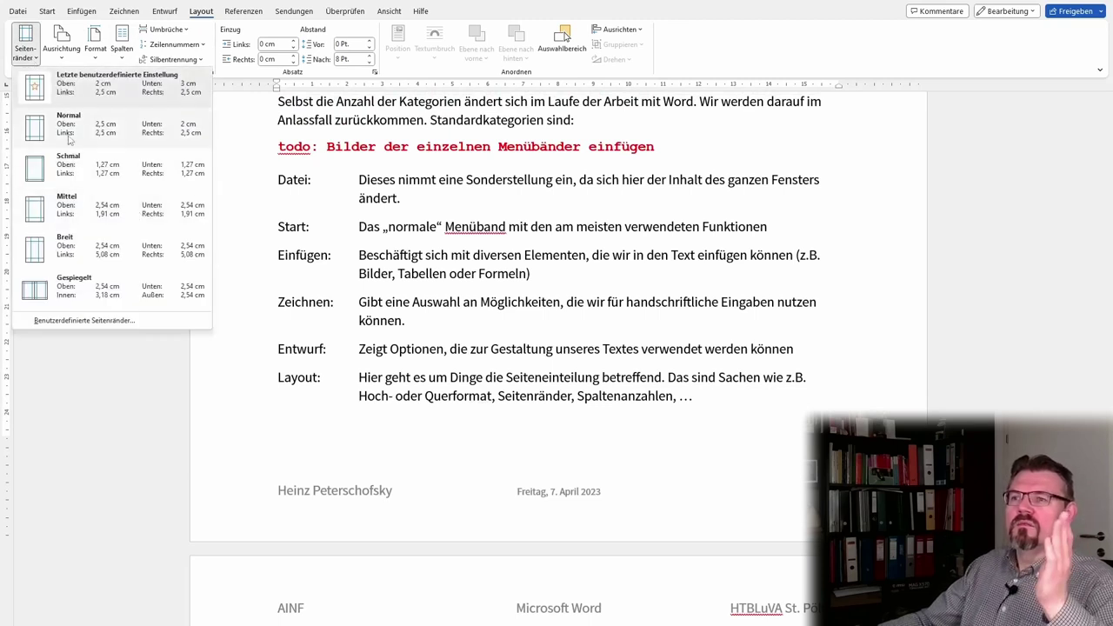
scroll(339, 274, up, 8)
scroll(579, 381, up, 5)
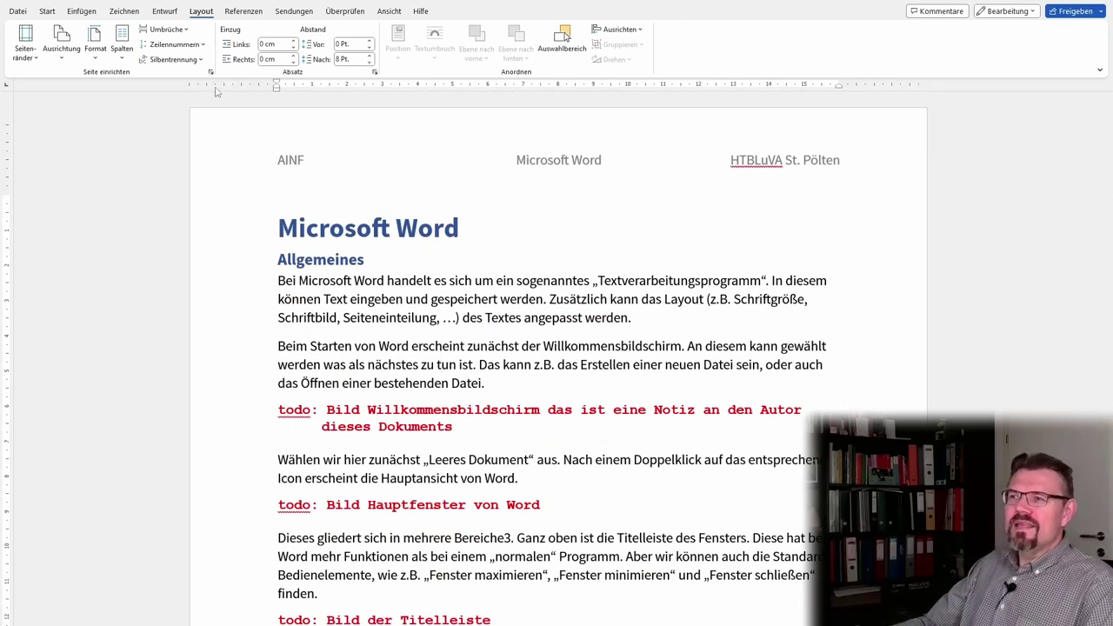
Step: Set the page orientation to Querformat and review the wider reflowed pages
click(62, 62)
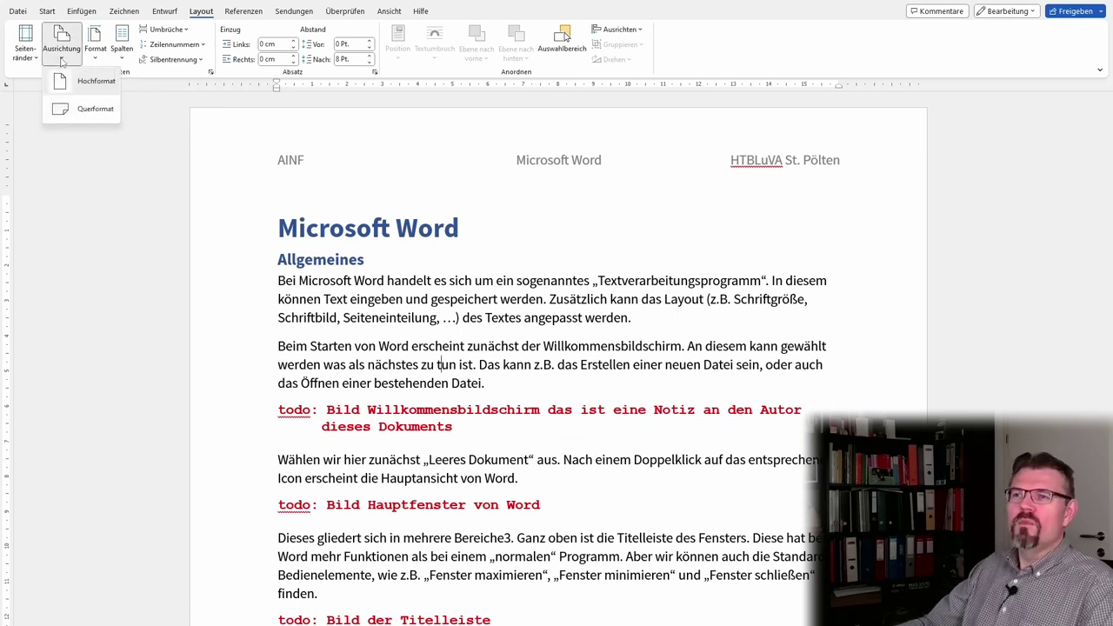
click(90, 112)
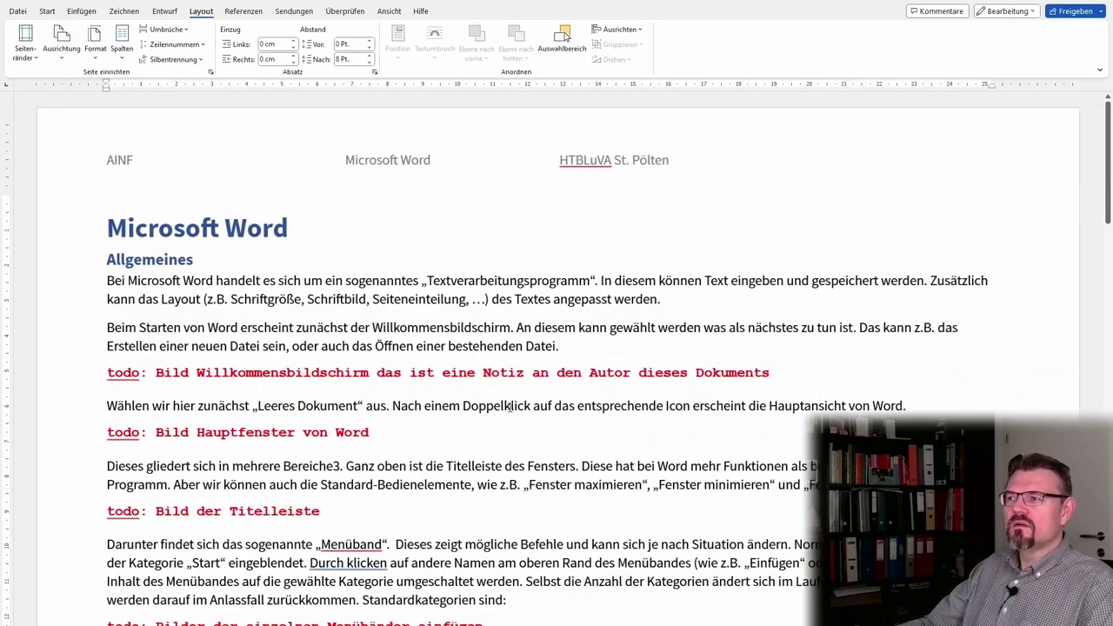
scroll(510, 408, down, 3)
scroll(510, 408, down, 4)
scroll(510, 407, down, 4)
scroll(510, 408, down, 4)
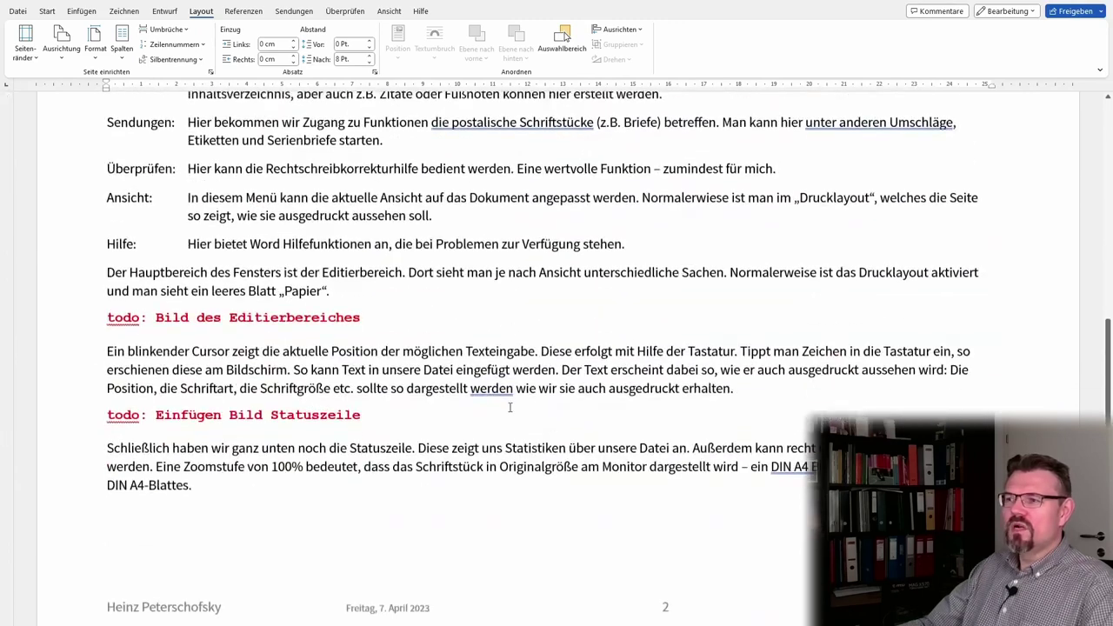
scroll(510, 408, up, 2)
scroll(510, 405, up, 4)
scroll(510, 405, up, 2)
scroll(510, 406, up, 5)
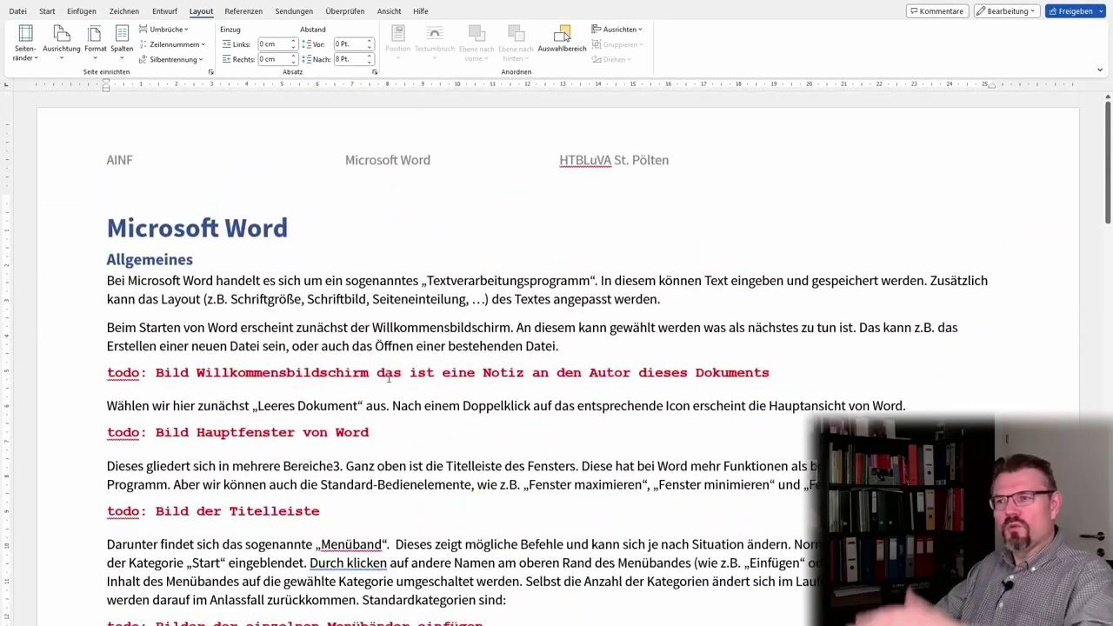
Step: In the header, move HTBLuVA St. Pölten to the right edge and re-centre Microsoft Word
double_click(473, 162)
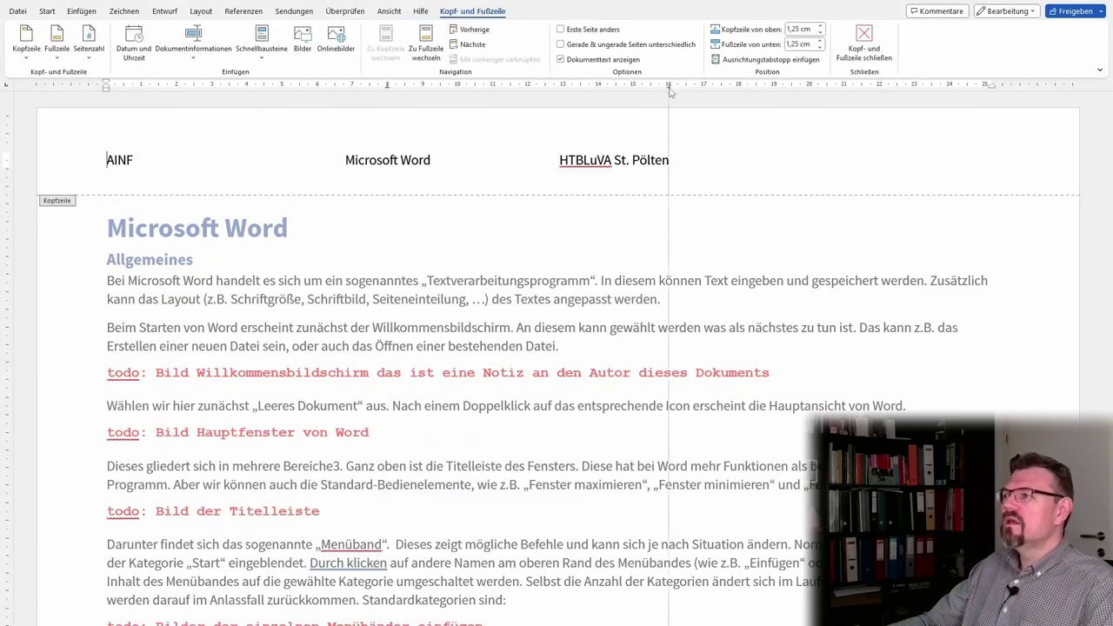
drag(670, 87, 978, 87)
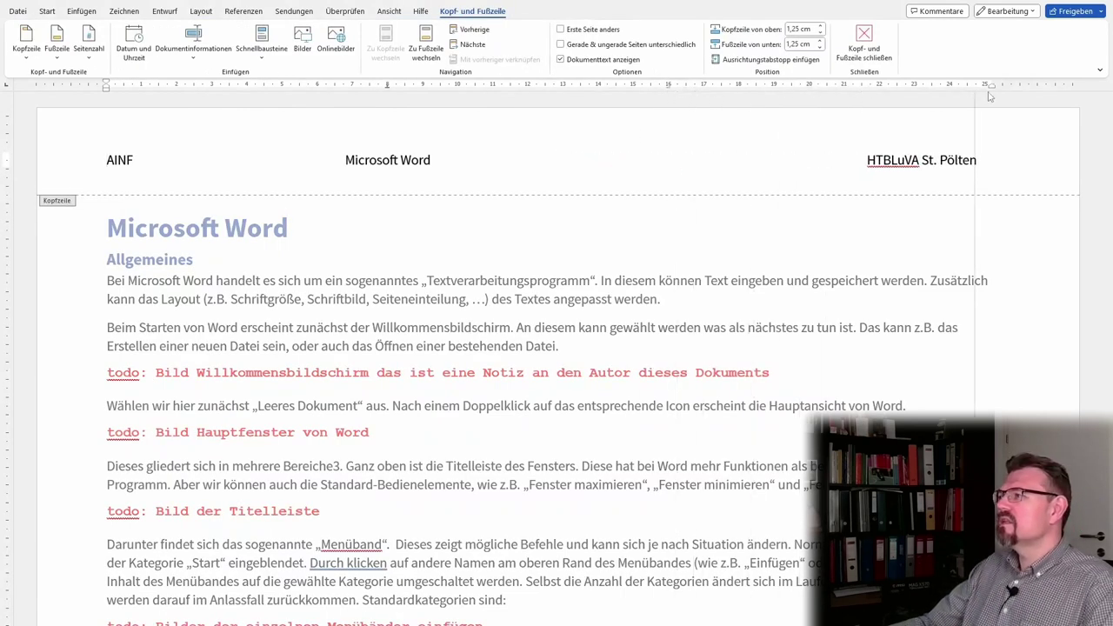
drag(989, 85, 888, 95)
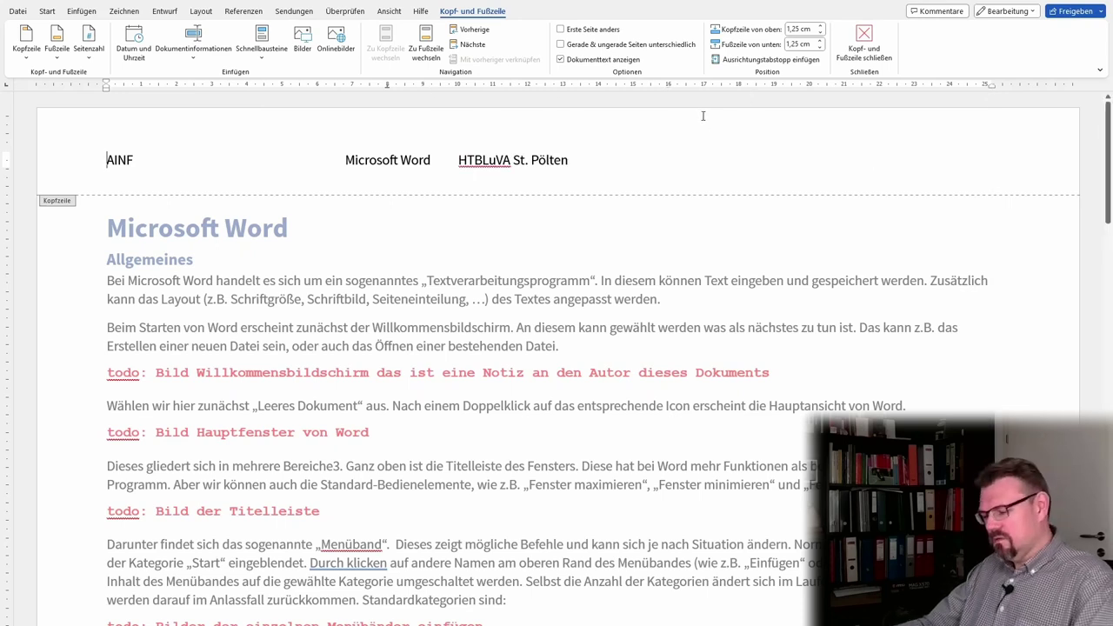
click(669, 86)
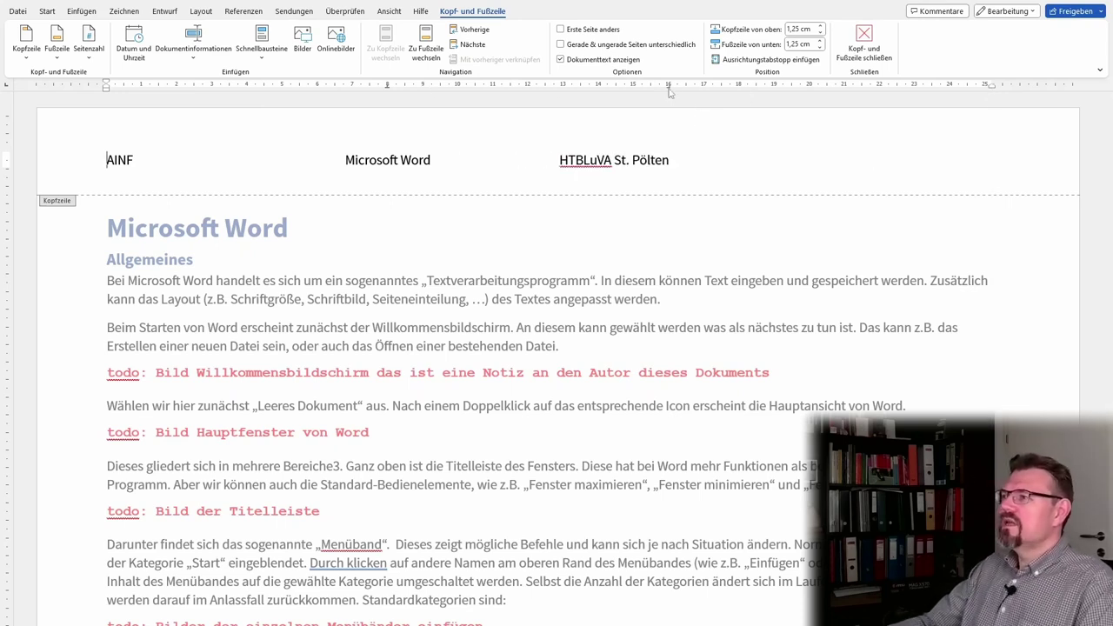
drag(669, 86, 986, 86)
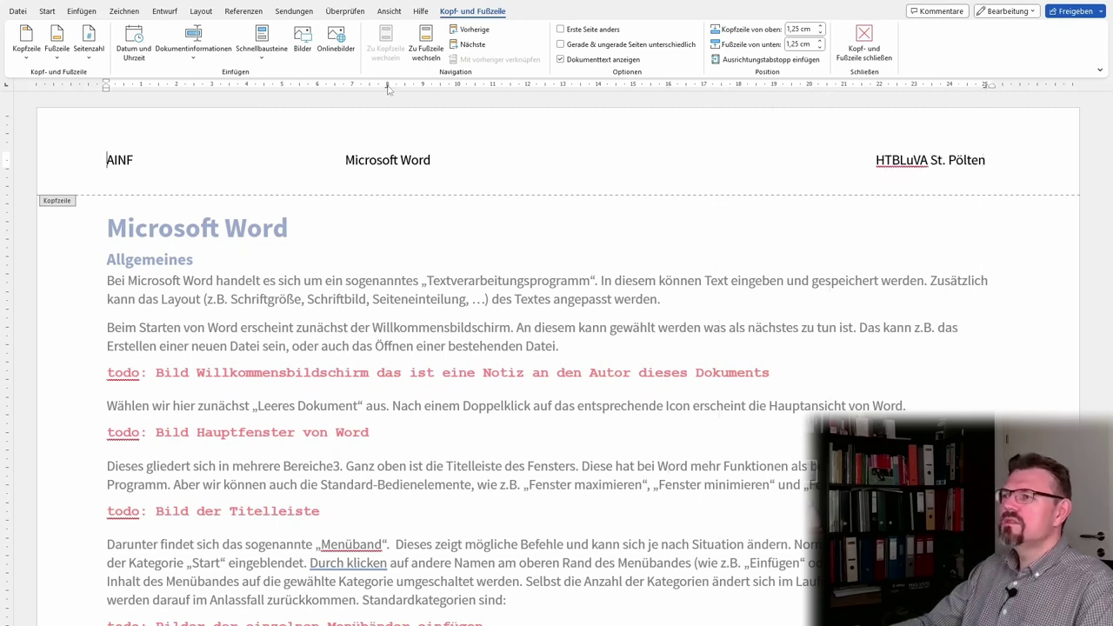
drag(388, 86, 545, 86)
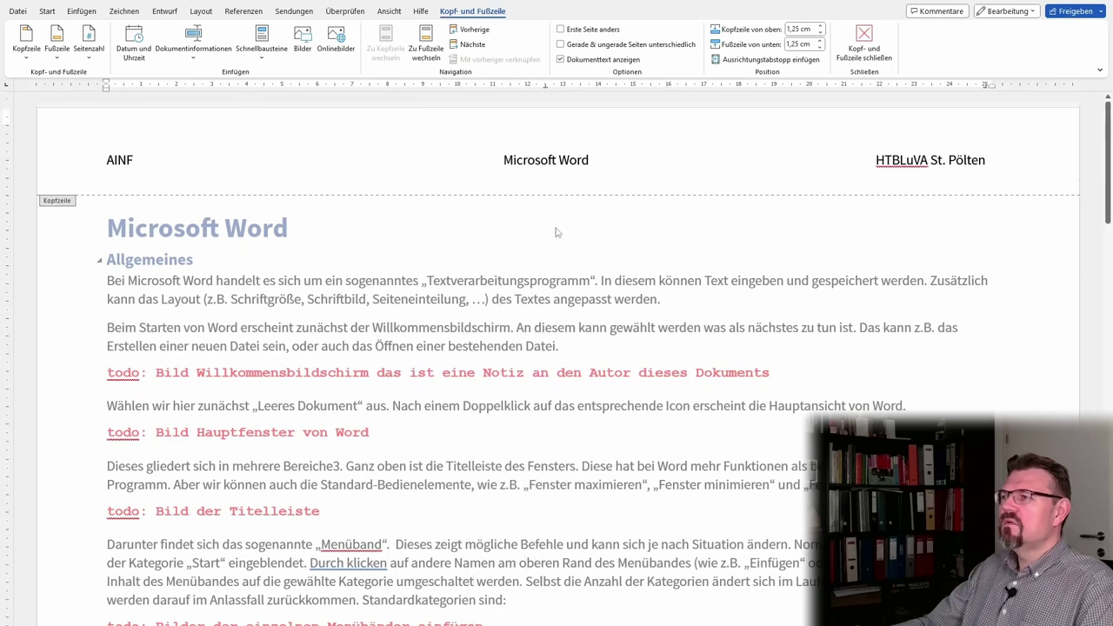
Step: In the footer, move the page number to the right edge and the date toward centre, then return to the body
scroll(558, 232, down, 5)
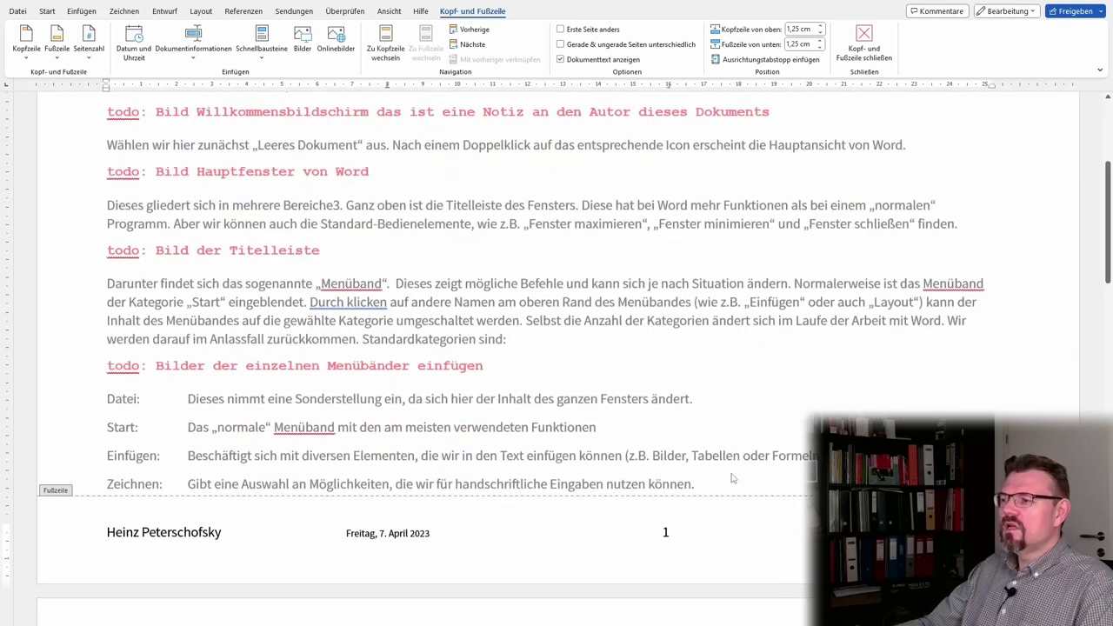
drag(671, 92, 987, 94)
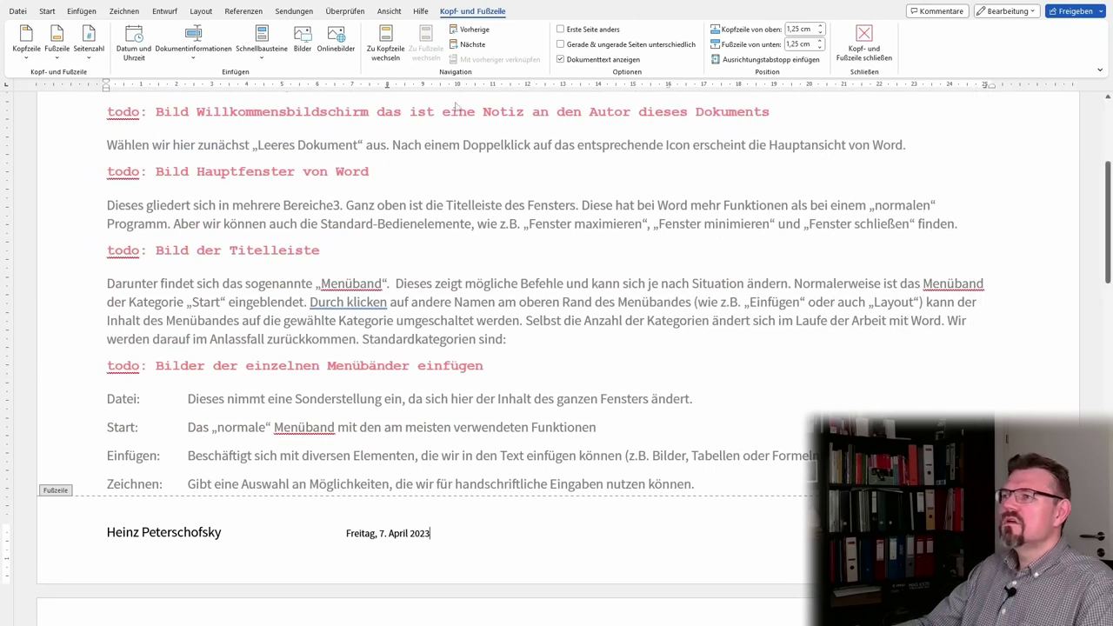
mouse_move(389, 90)
mouse_down()
mouse_move(494, 103)
mouse_move(545, 94)
mouse_up()
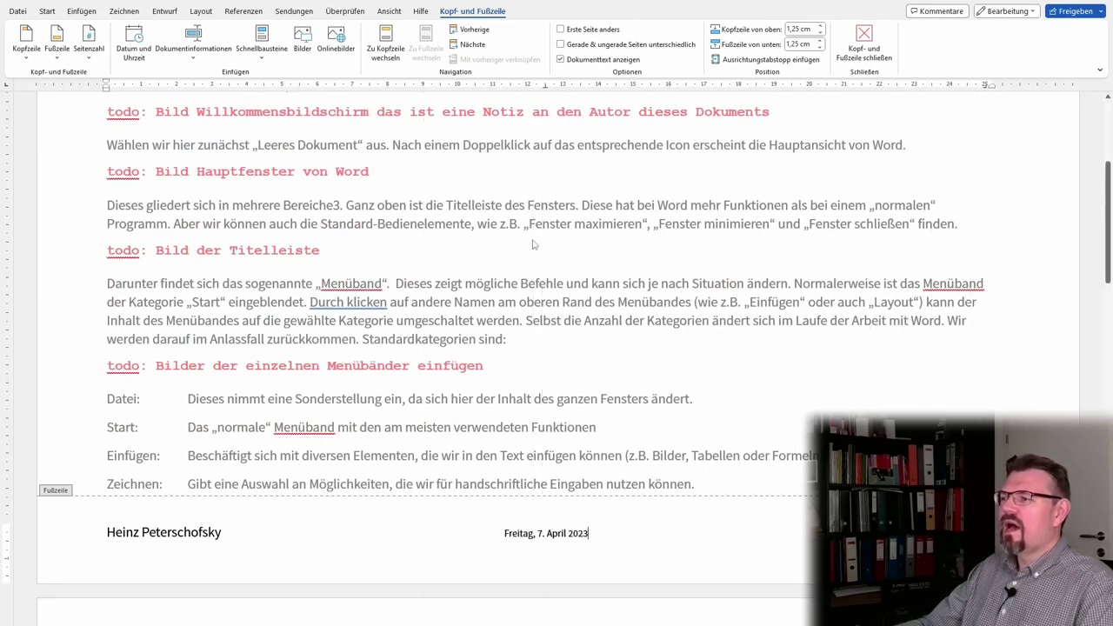
scroll(534, 269, up, 3)
scroll(531, 287, down, 1)
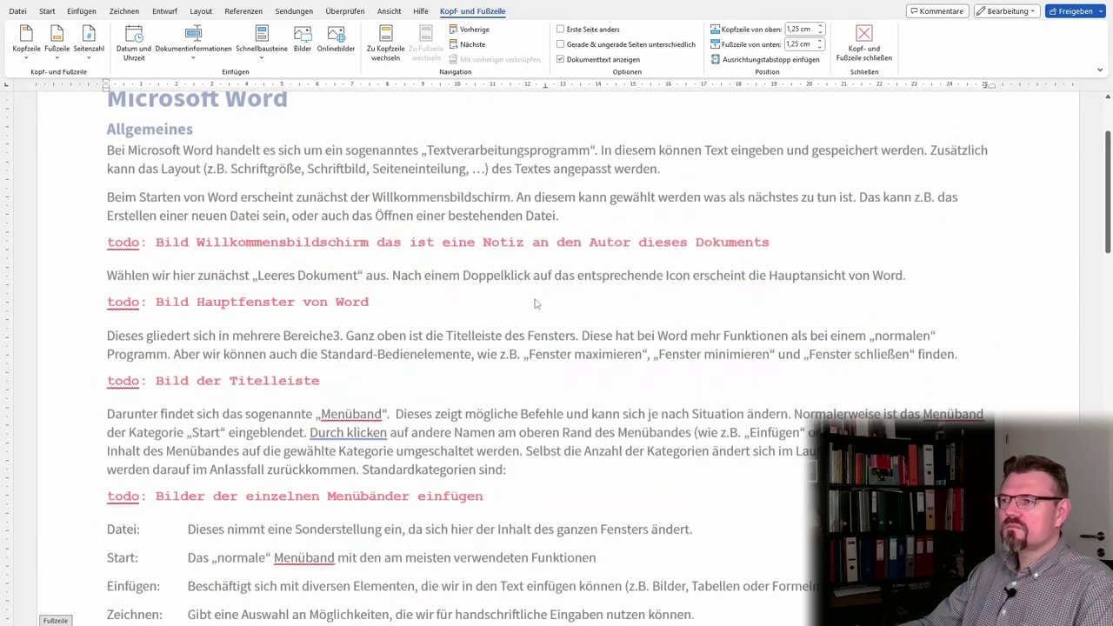
scroll(535, 306, down, 1)
double_click(516, 346)
scroll(517, 339, up, 3)
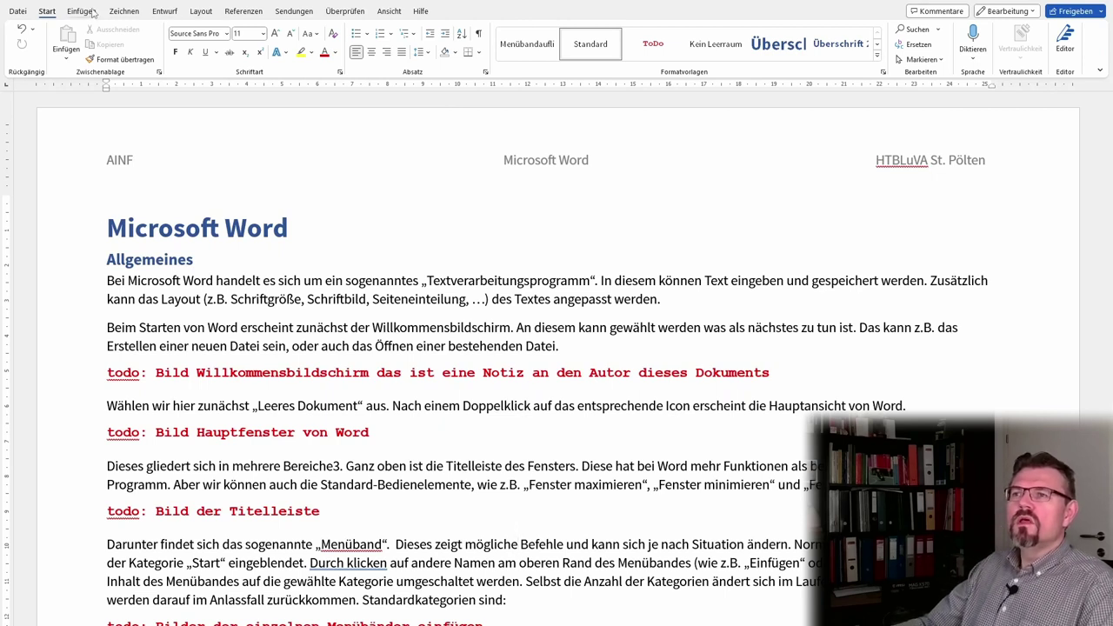
Step: Set the Layout > Format paper size to A3 and review the reflowed text
click(200, 12)
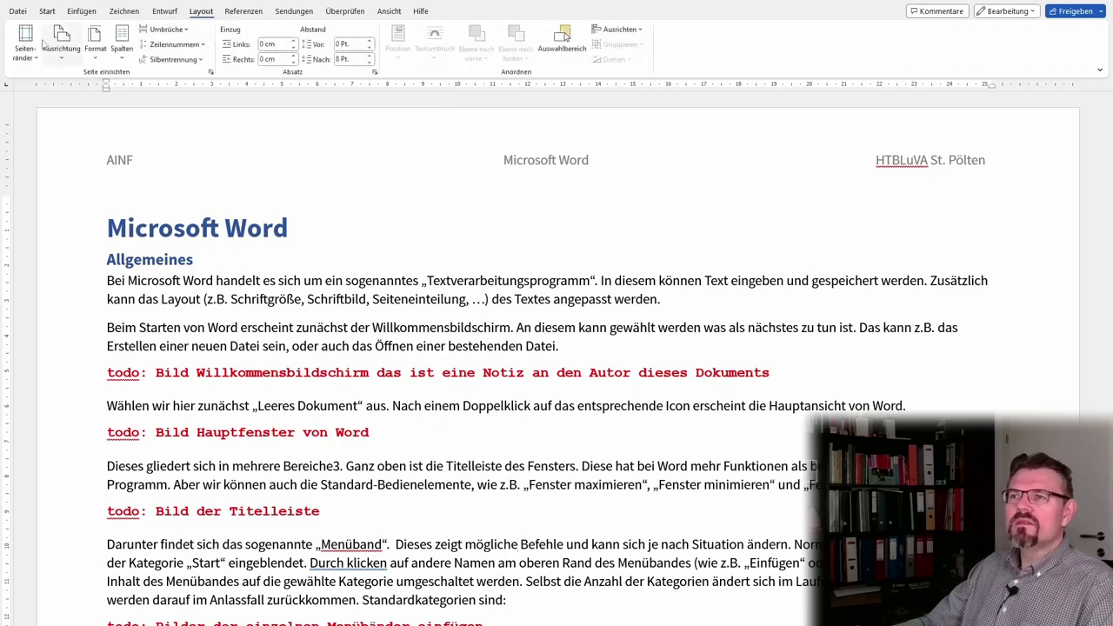
click(95, 51)
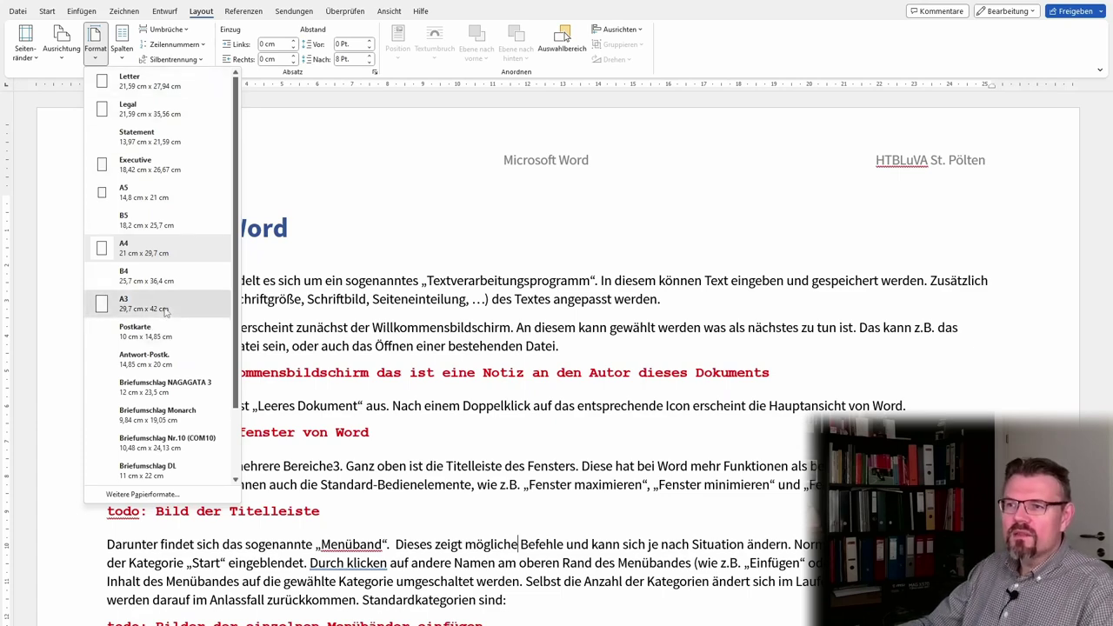
click(165, 311)
scroll(371, 334, down, 4)
scroll(371, 335, down, 3)
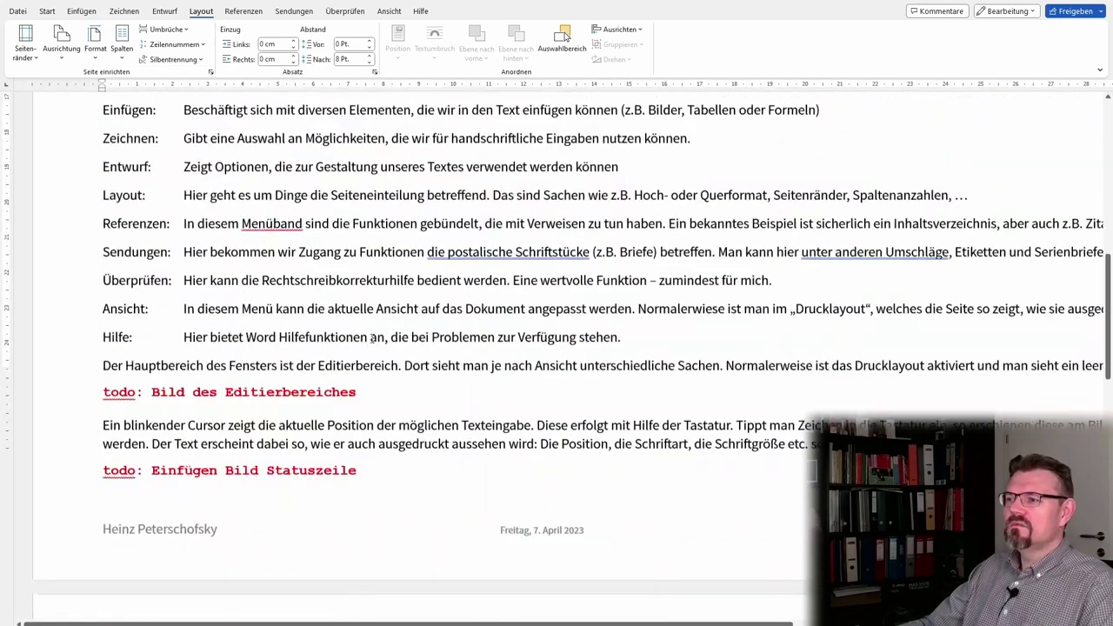
scroll(372, 334, down, 2)
scroll(369, 320, up, 1)
scroll(369, 320, up, 10)
scroll(369, 320, up, 1)
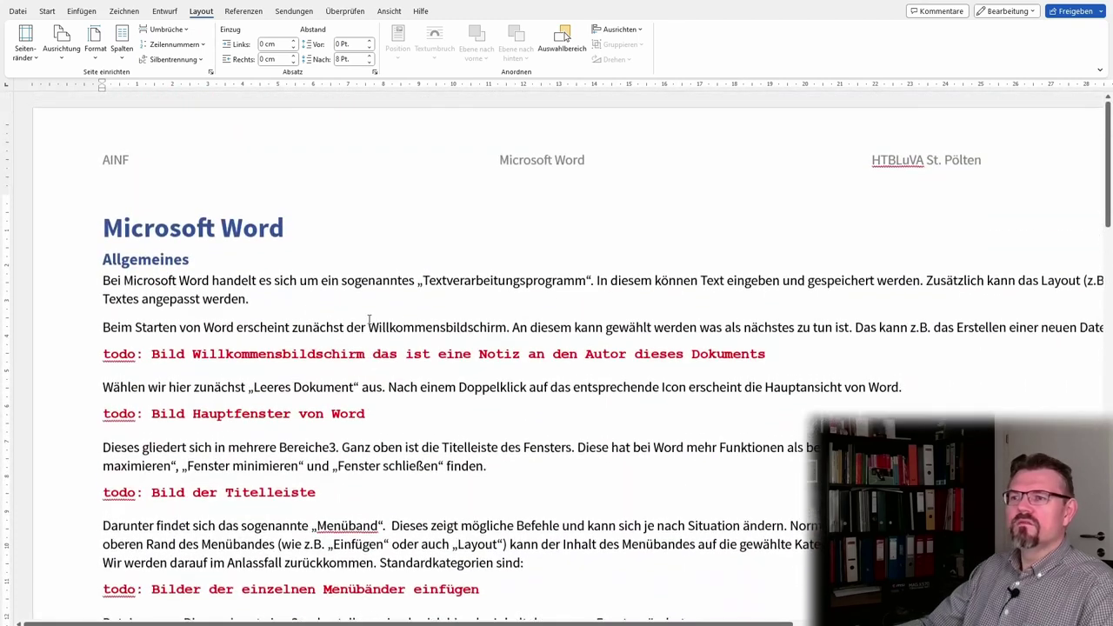
scroll(369, 320, down, 1)
scroll(371, 320, down, 1)
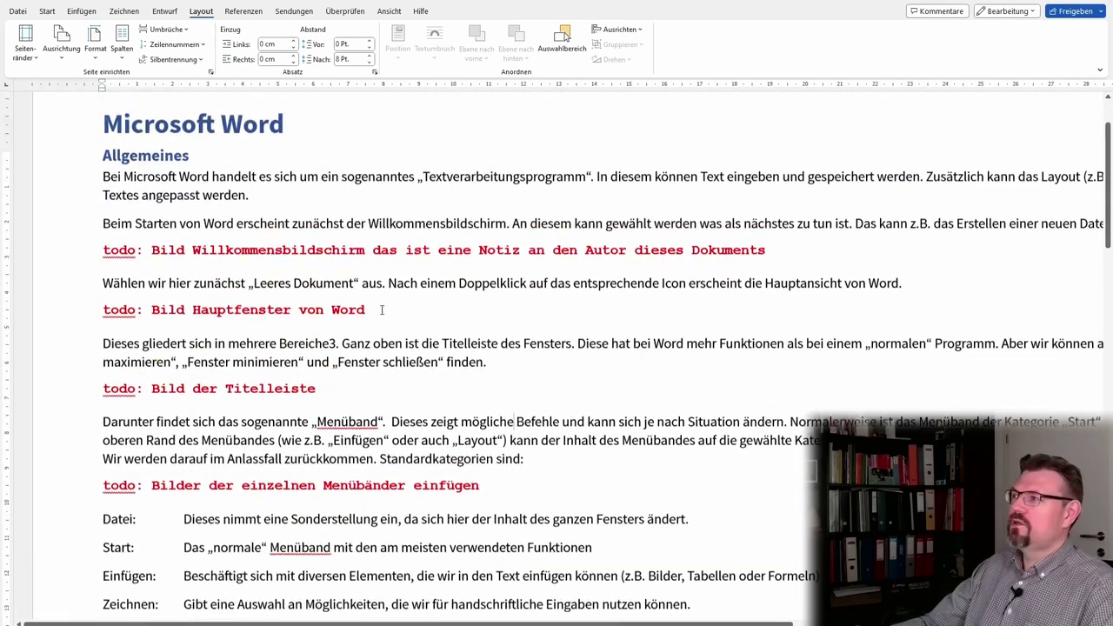
scroll(375, 314, up, 3)
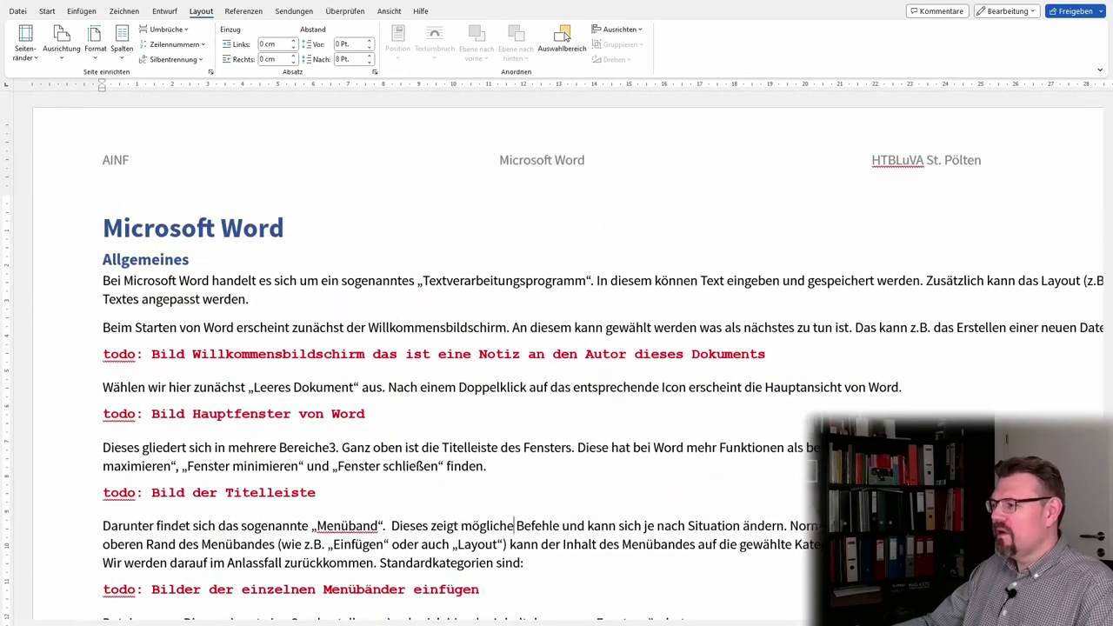
scroll(515, 525, down, 1)
scroll(515, 525, down, 1)
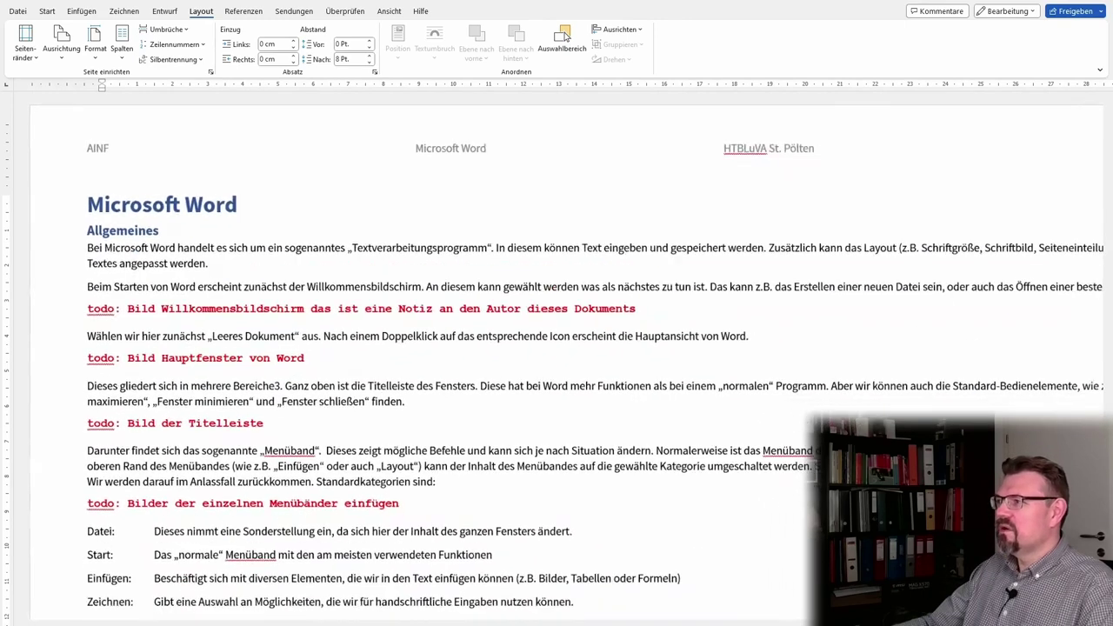
scroll(515, 525, down, 2)
scroll(515, 525, down, 1)
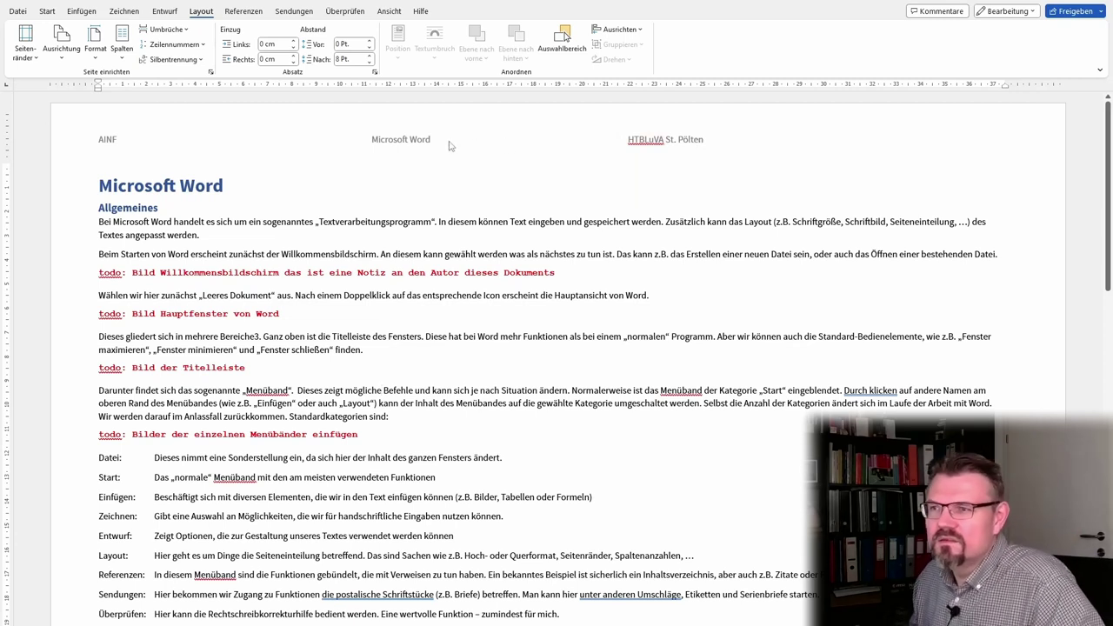
Step: Push the header's HTBLuVA St. Pölten to the right margin and centre Microsoft Word
double_click(449, 141)
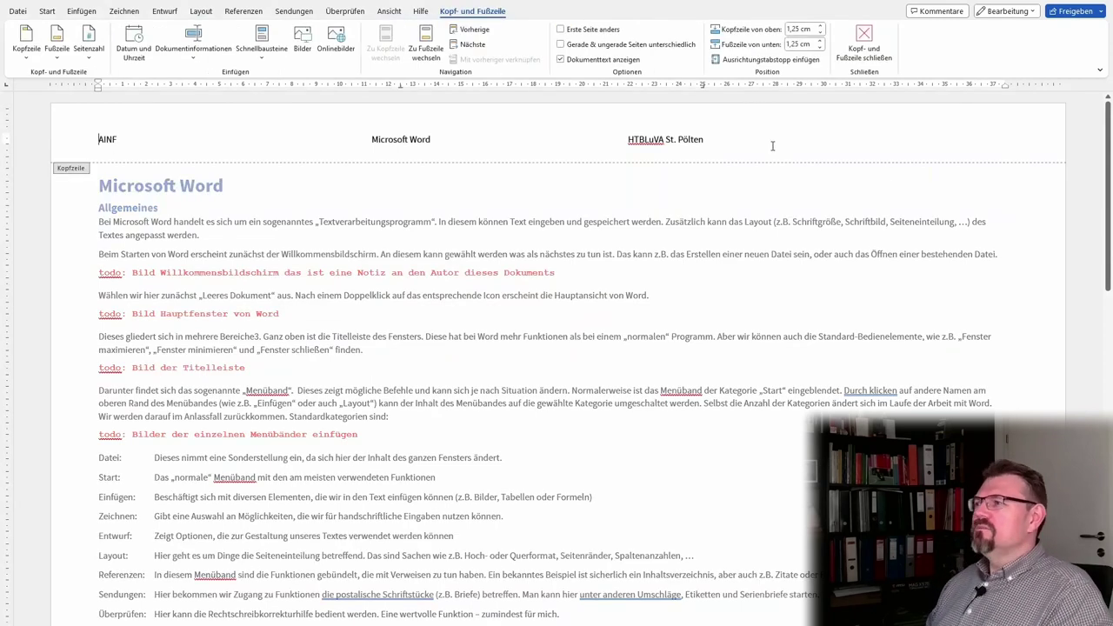
drag(703, 86, 1000, 85)
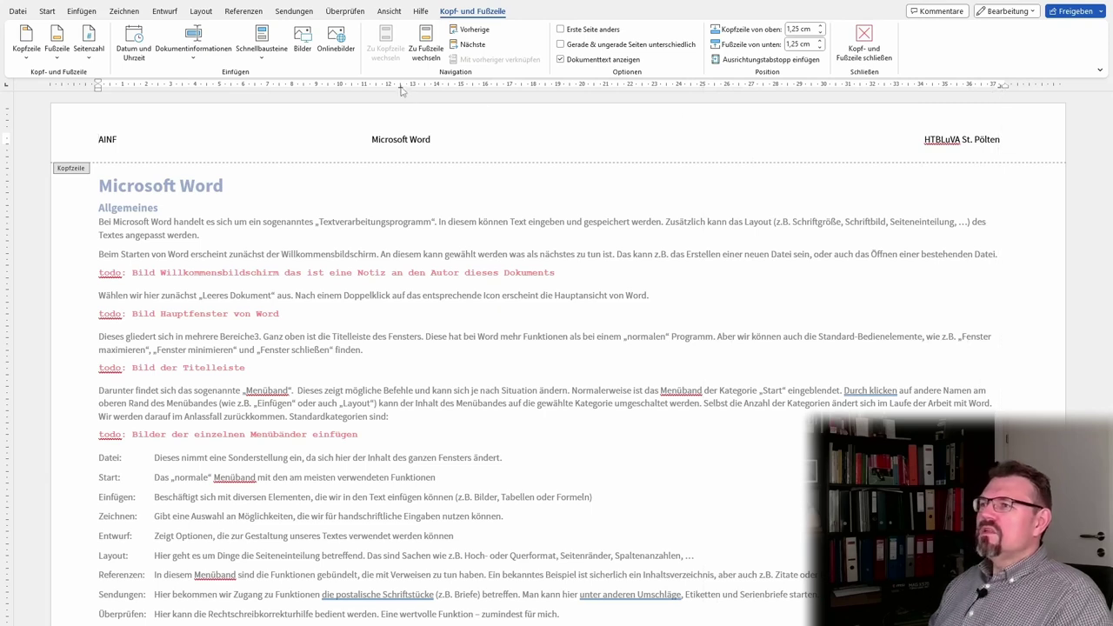
drag(402, 86, 546, 86)
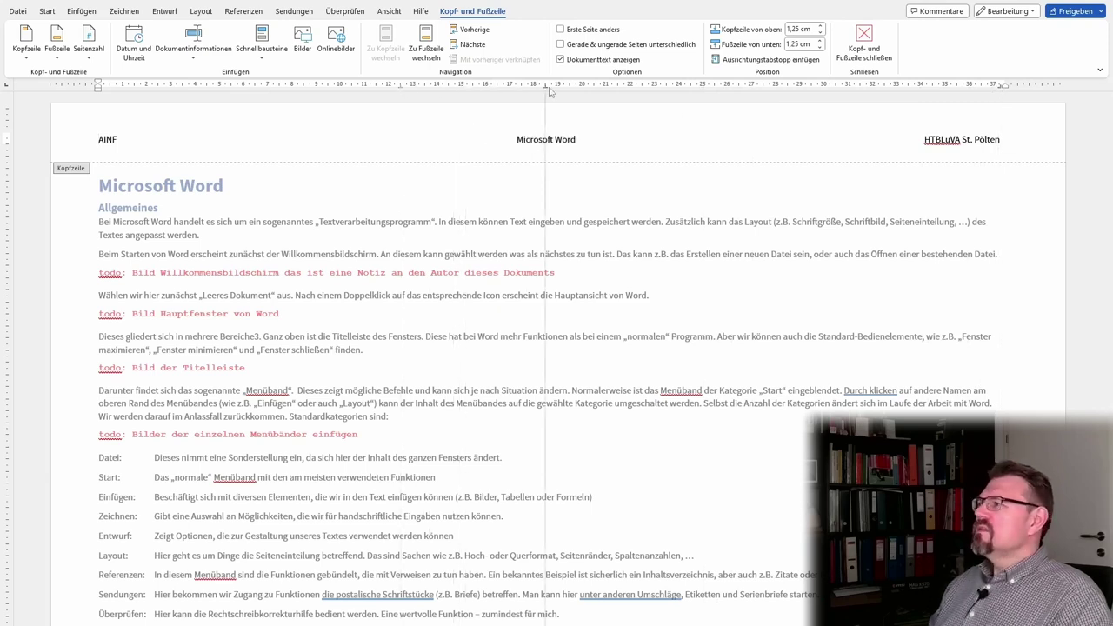
drag(550, 91, 547, 91)
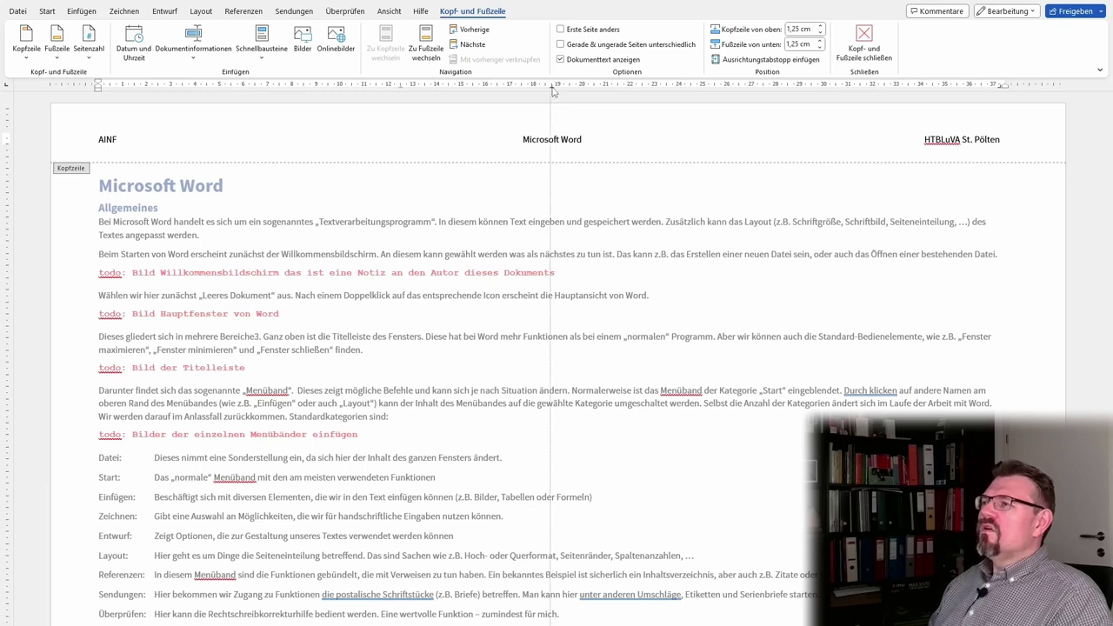
Step: In the page-1 footer, move the page number to the right margin and centre the date
scroll(549, 342, down, 3)
scroll(661, 517, down, 3)
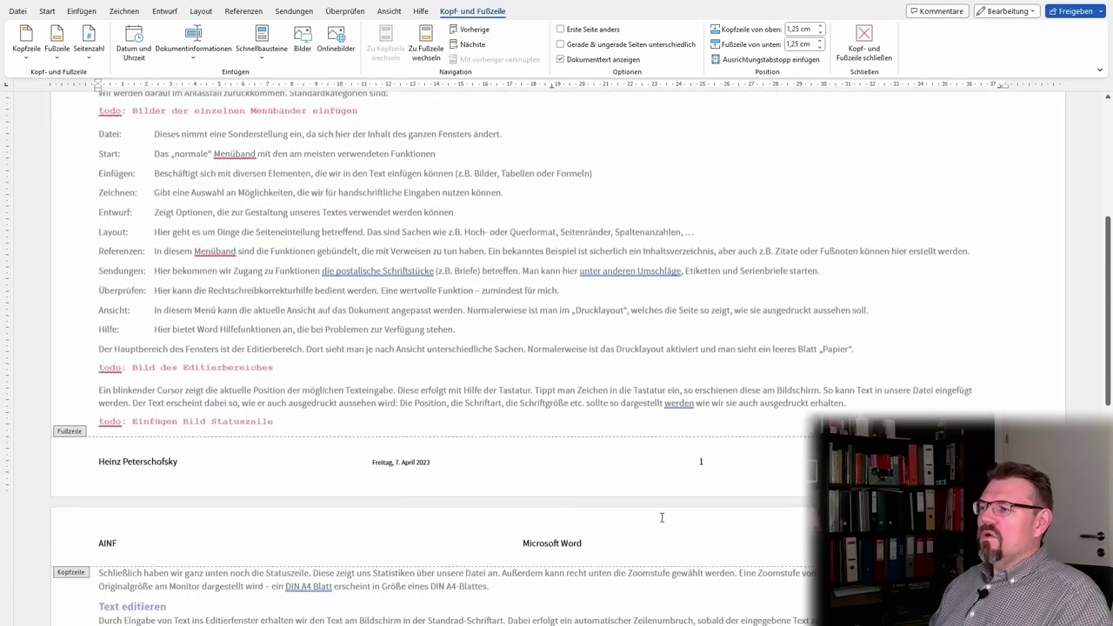
click(703, 458)
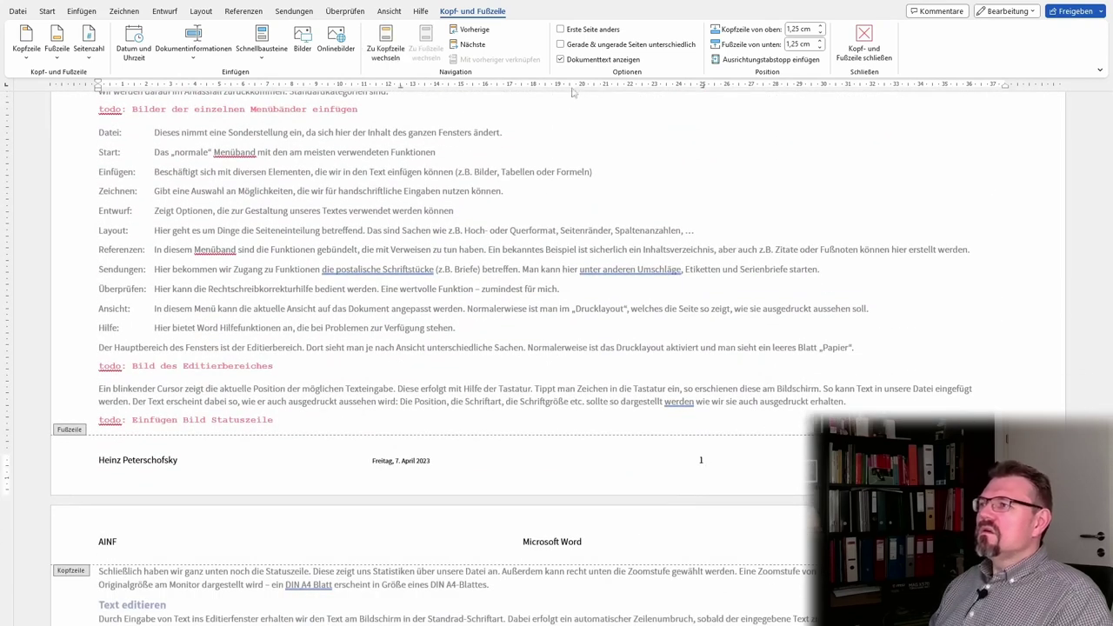
drag(703, 92, 998, 96)
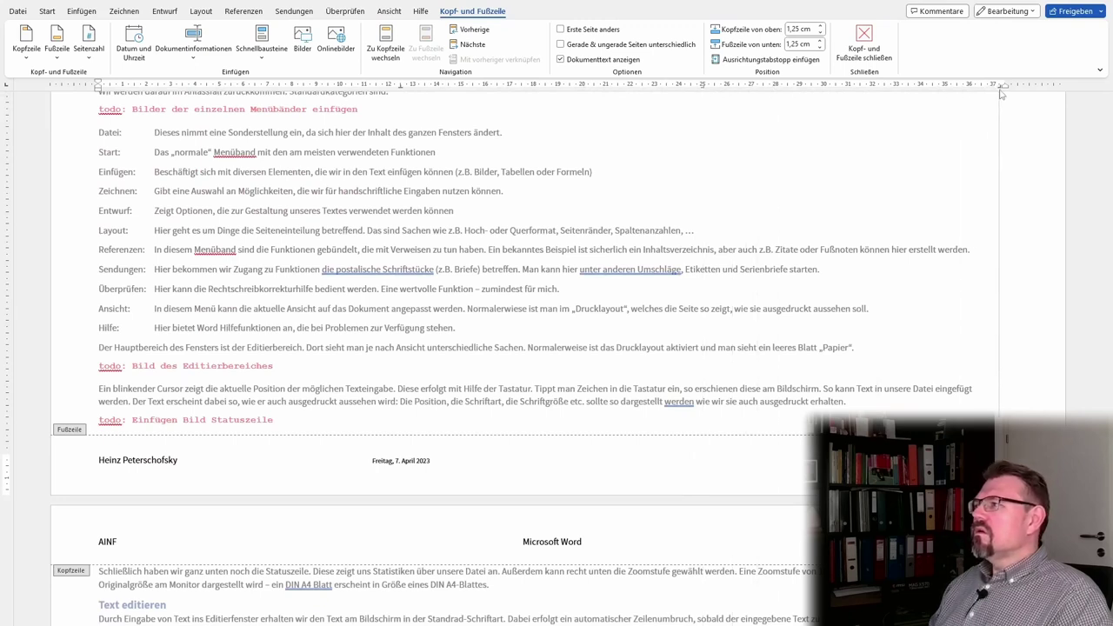
drag(400, 91, 552, 91)
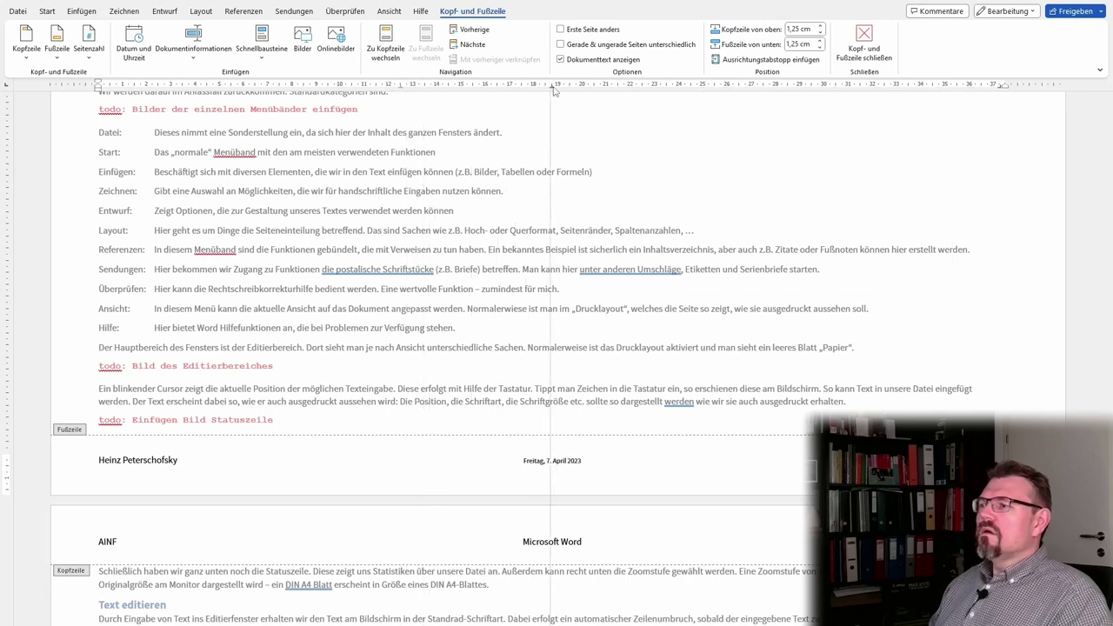
scroll(557, 287, up, 5)
scroll(556, 287, up, 2)
Step: Leave header editing and set the body text to three columns (Spalten > Drei)
key(Escape)
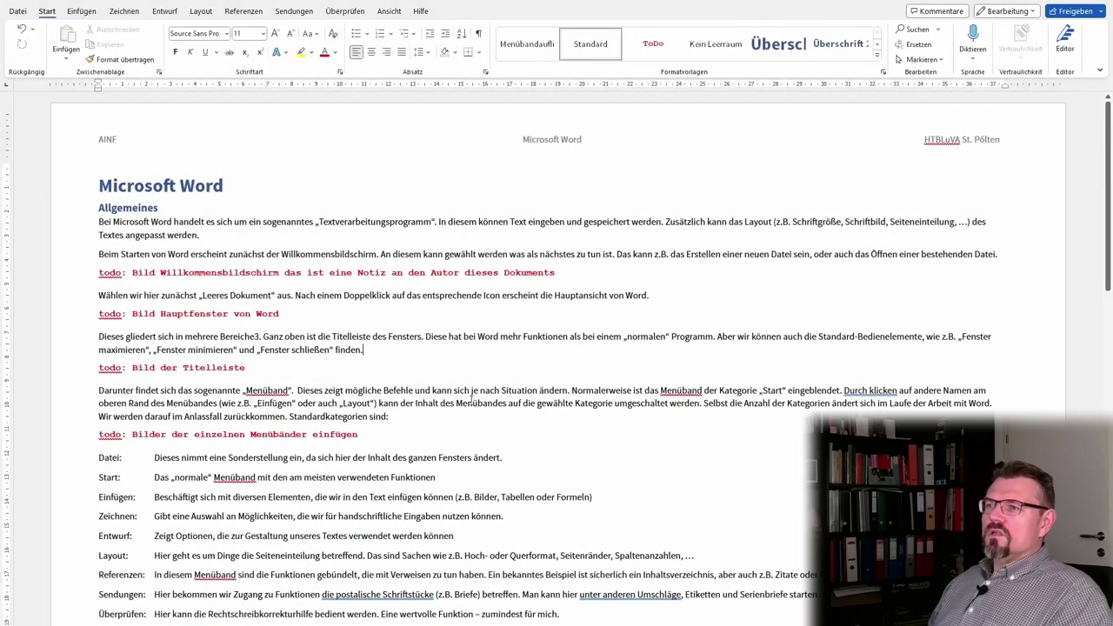
click(415, 391)
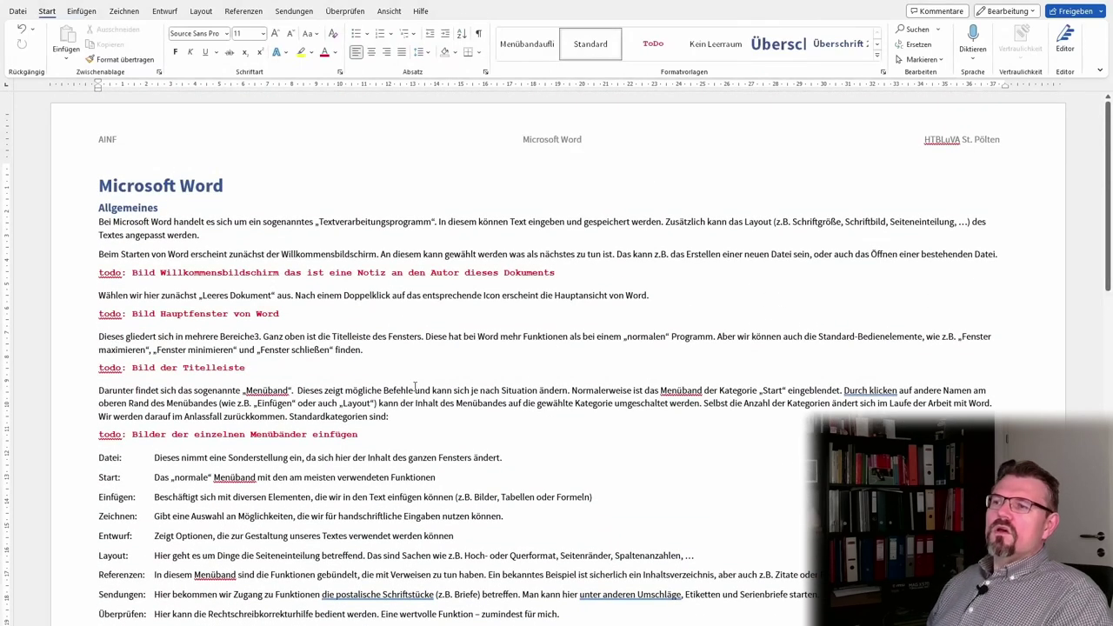
click(201, 12)
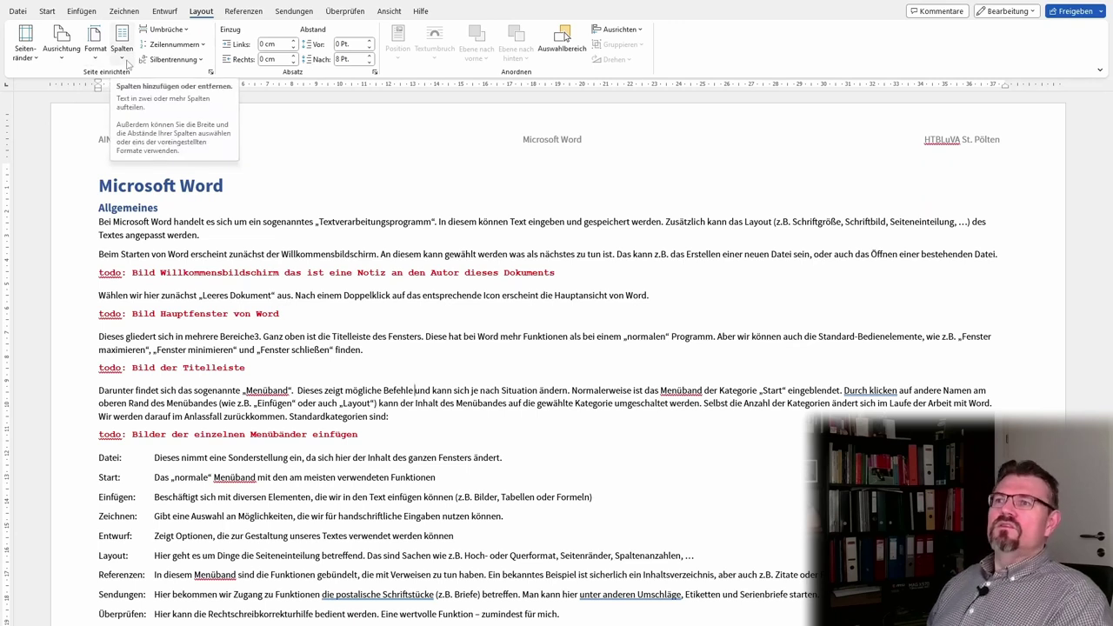
click(124, 54)
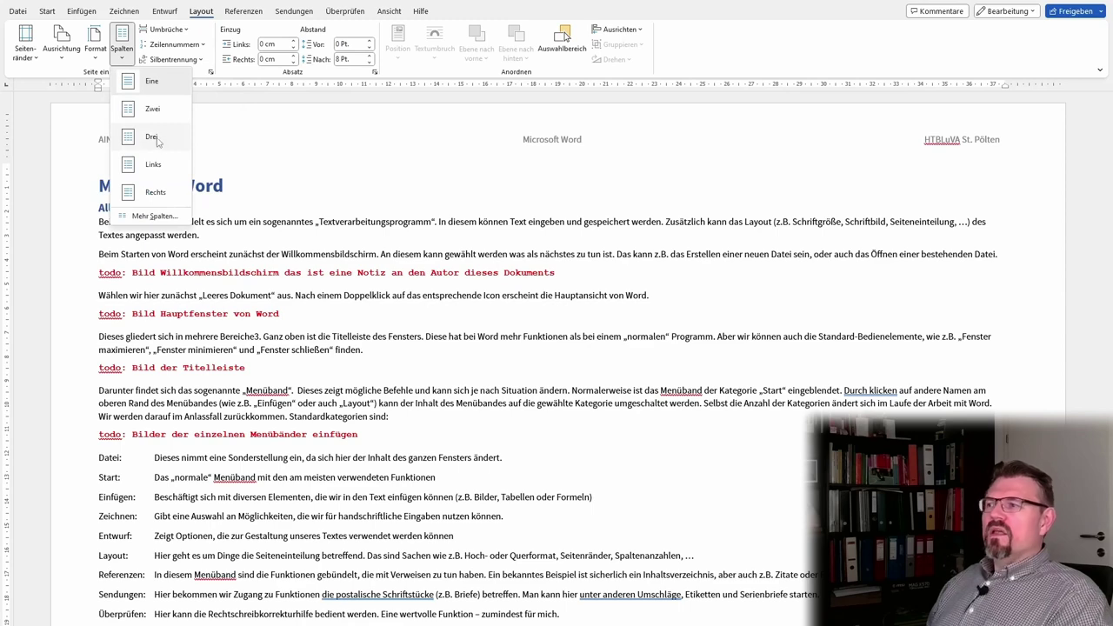
click(158, 139)
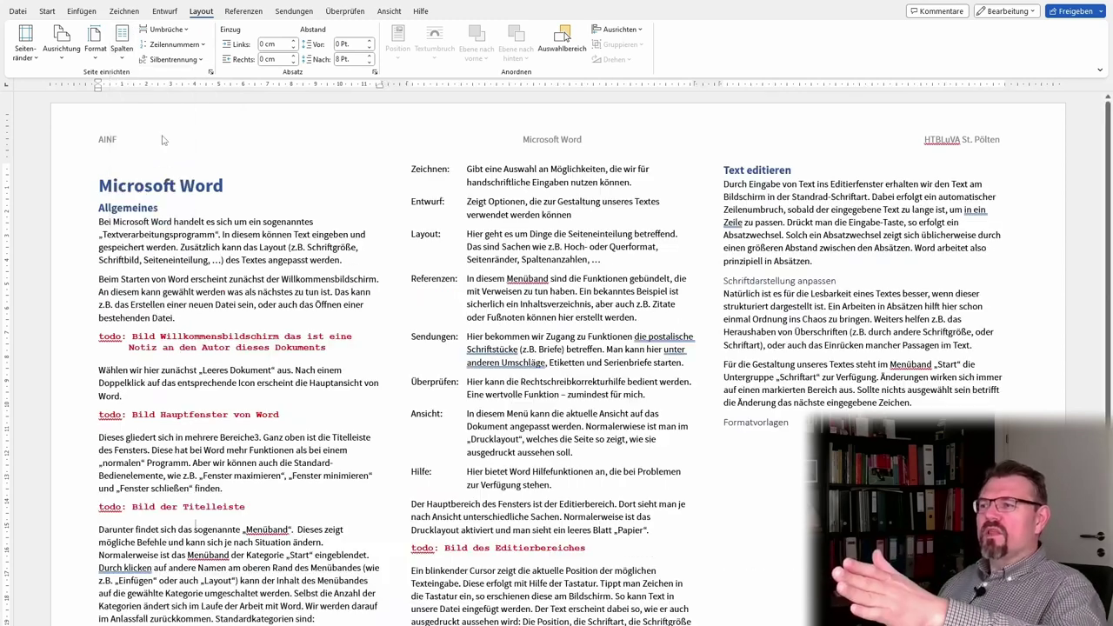
scroll(473, 452, down, 3)
scroll(473, 457, down, 2)
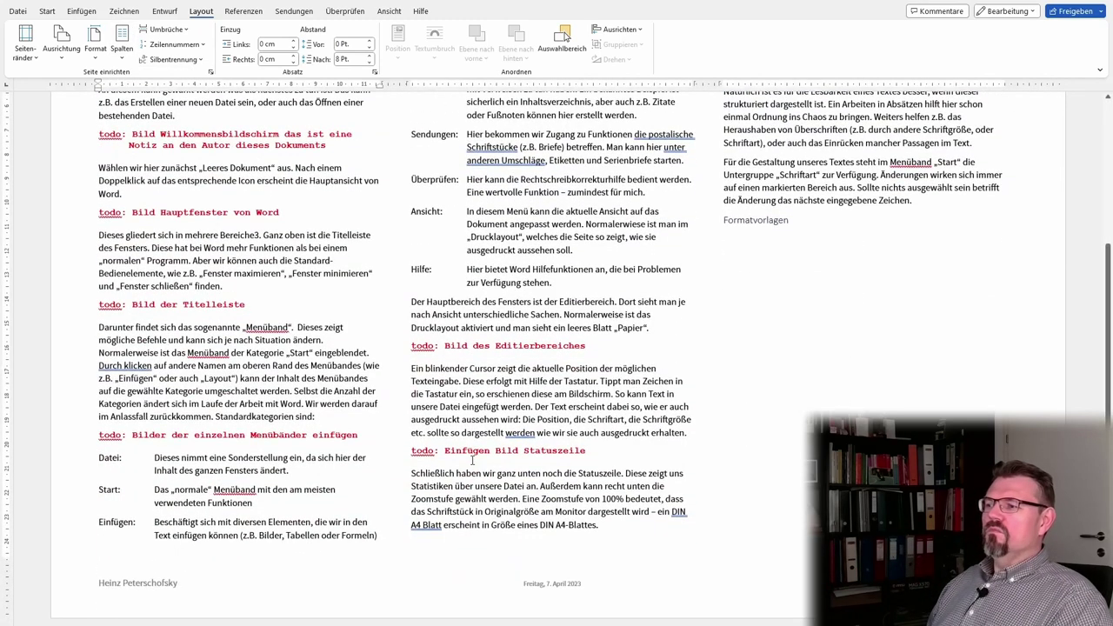
scroll(473, 461, up, 2)
scroll(471, 463, up, 2)
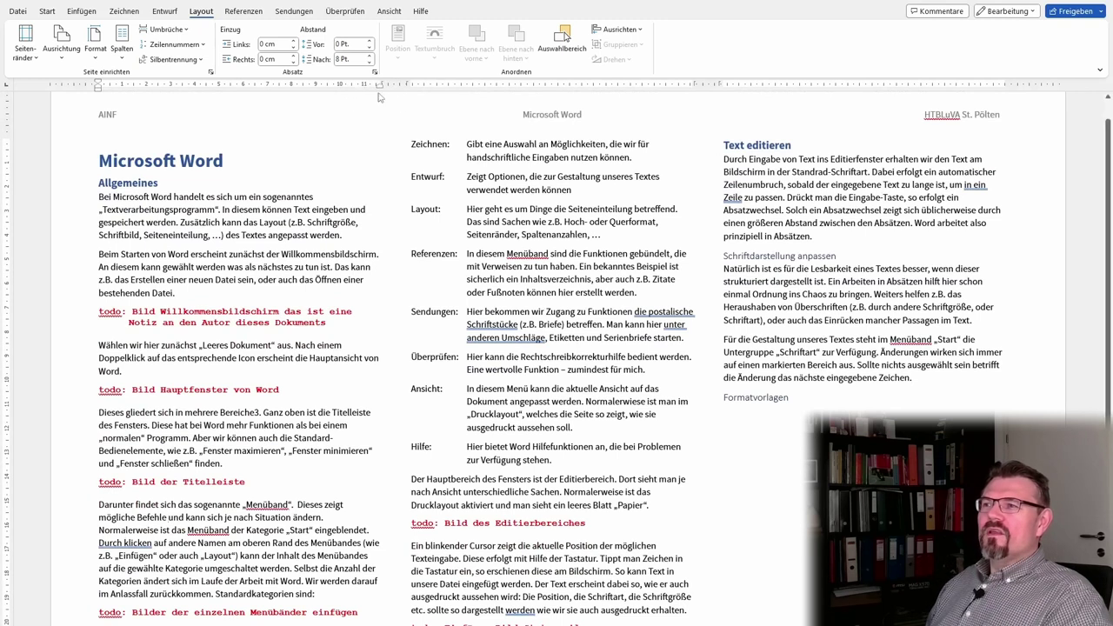
Step: Widen column one via its ruler boundary, then pull its right indent inward
click(300, 222)
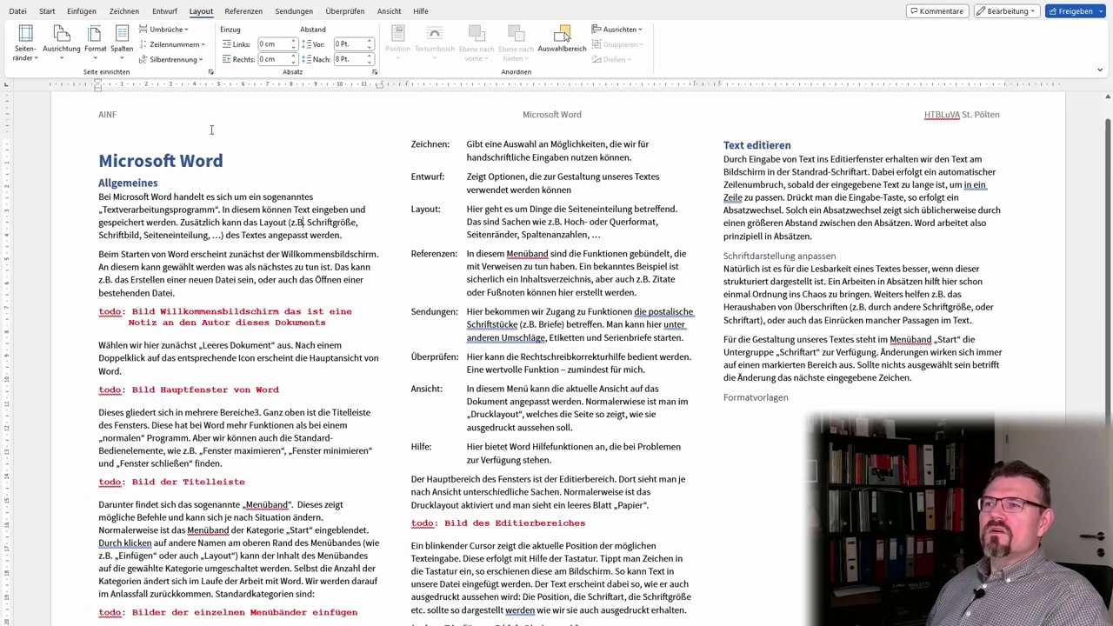
click(121, 52)
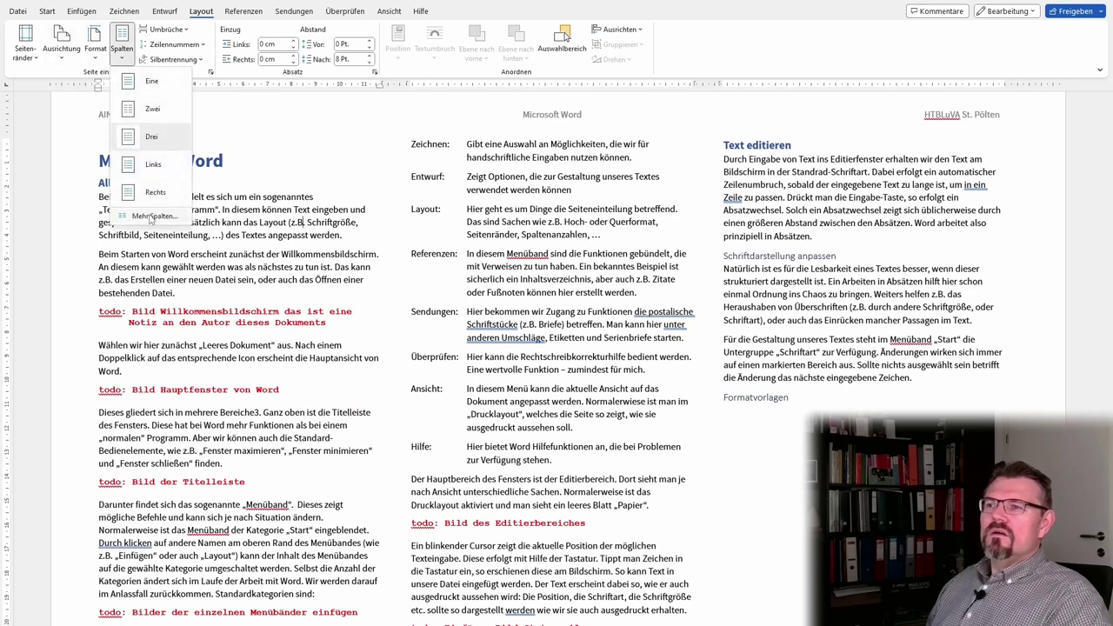
key(Escape)
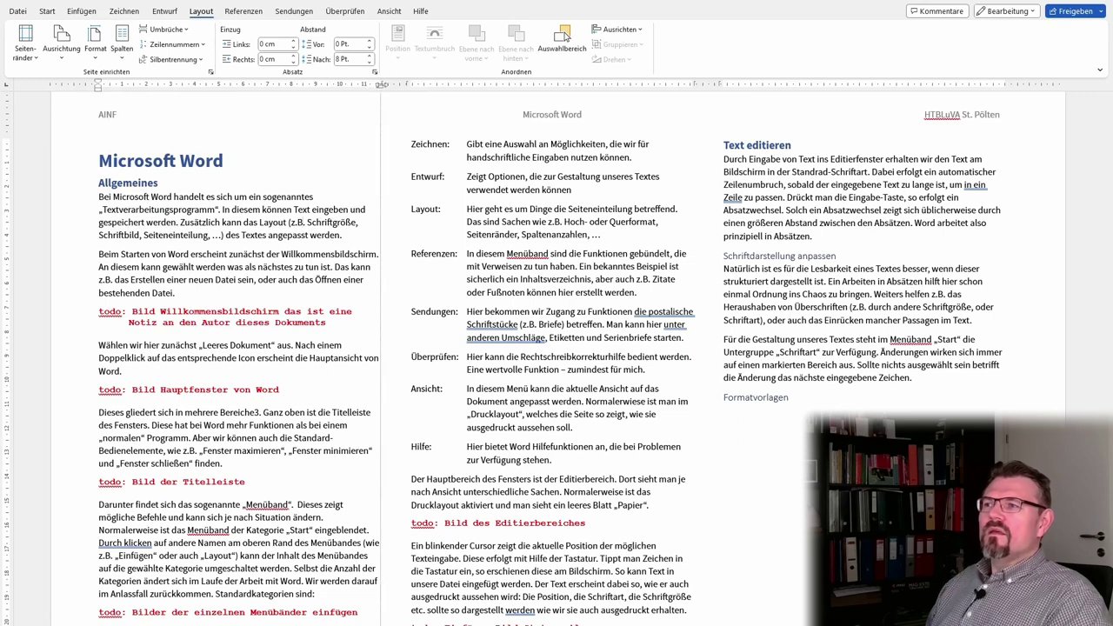
mouse_move(379, 84)
mouse_down()
mouse_move(341, 84)
mouse_move(392, 84)
mouse_up()
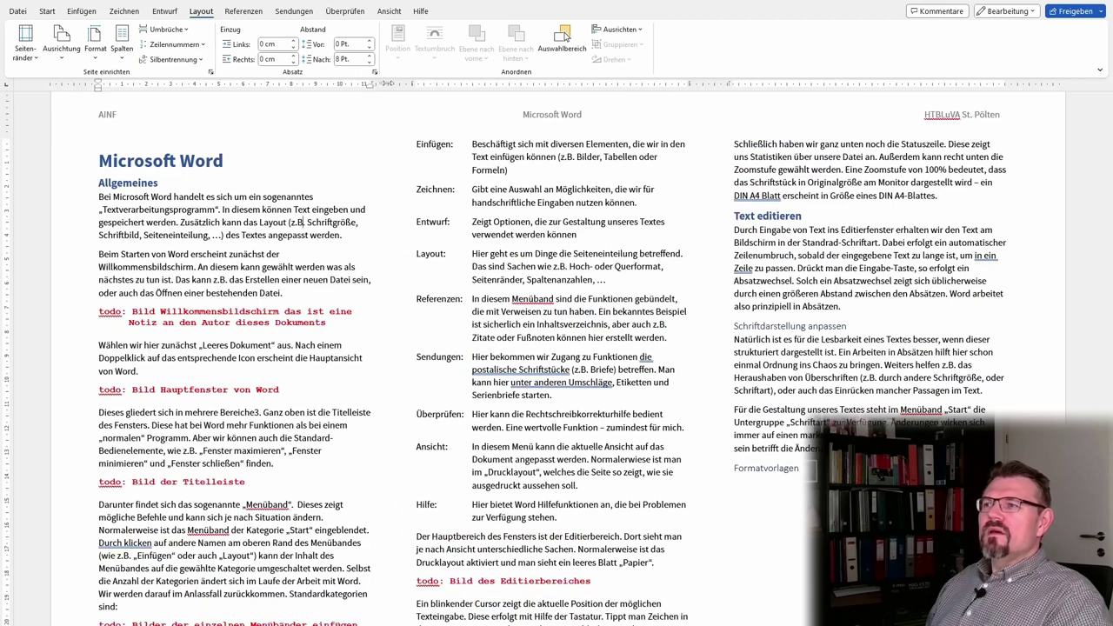
drag(394, 84, 410, 84)
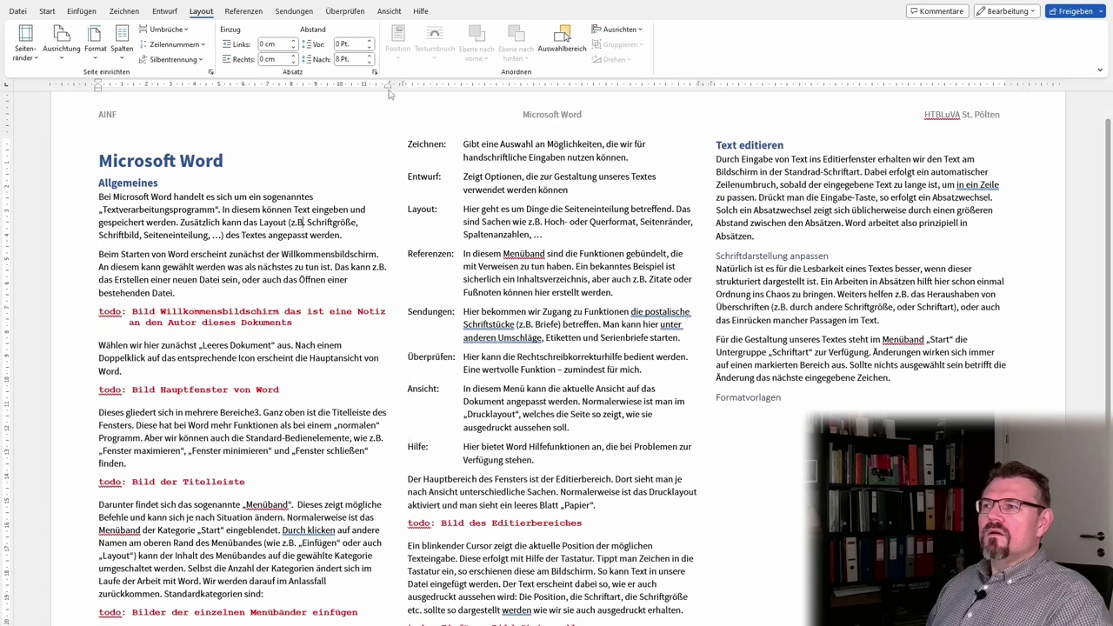
mouse_move(386, 84)
mouse_down()
mouse_move(344, 85)
mouse_move(392, 84)
mouse_move(376, 91)
mouse_up()
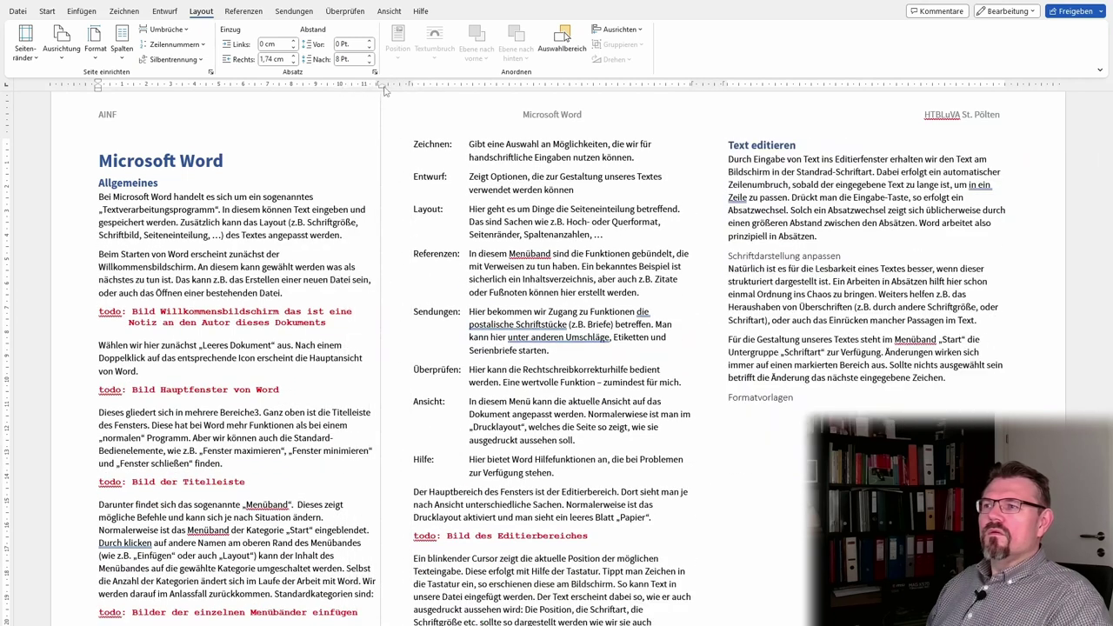
Step: Try a single column layout, then switch to two columns
click(121, 41)
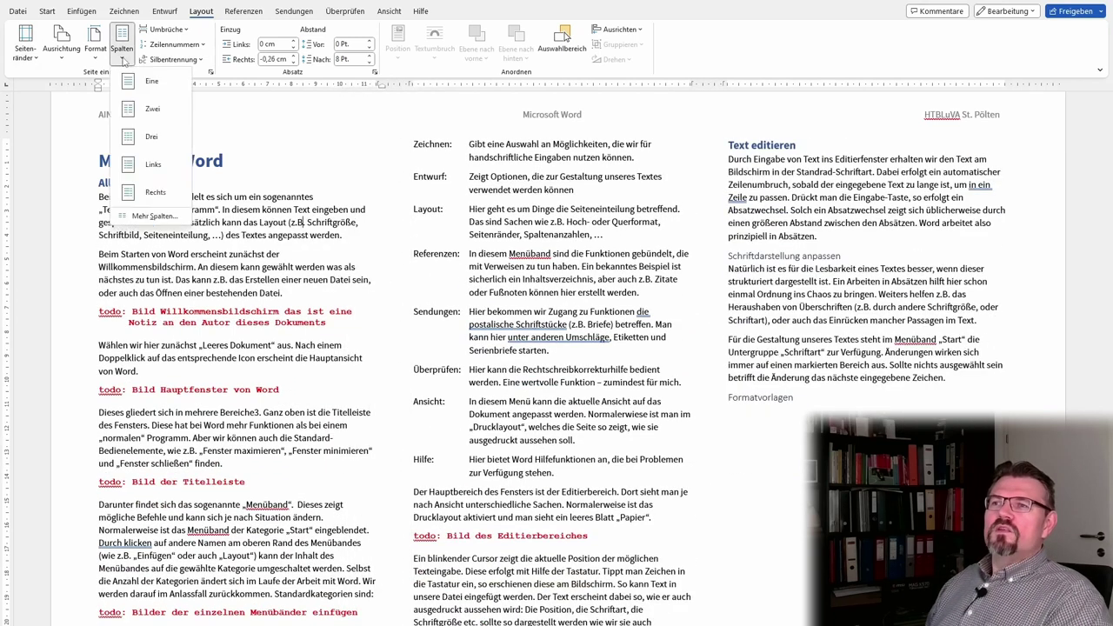
click(144, 77)
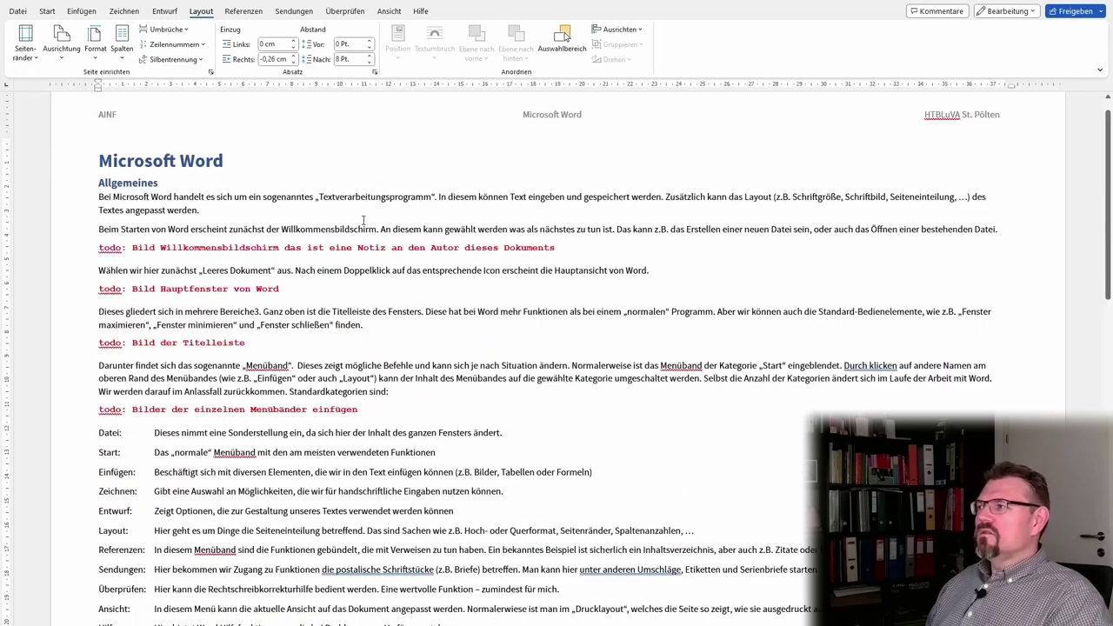
click(122, 42)
click(150, 111)
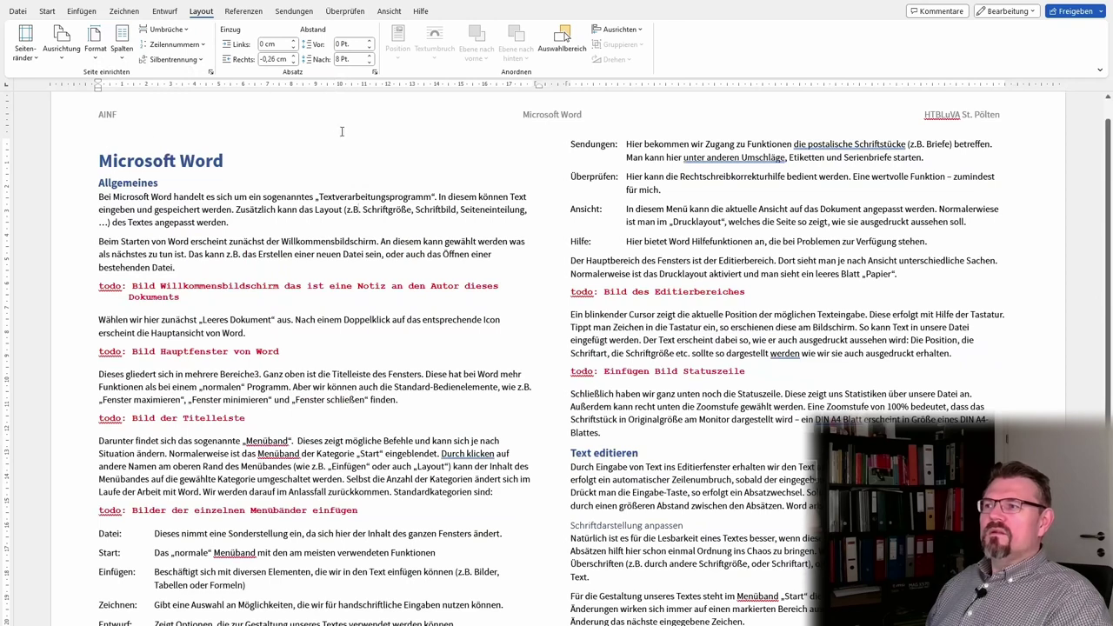
scroll(389, 351, down, 5)
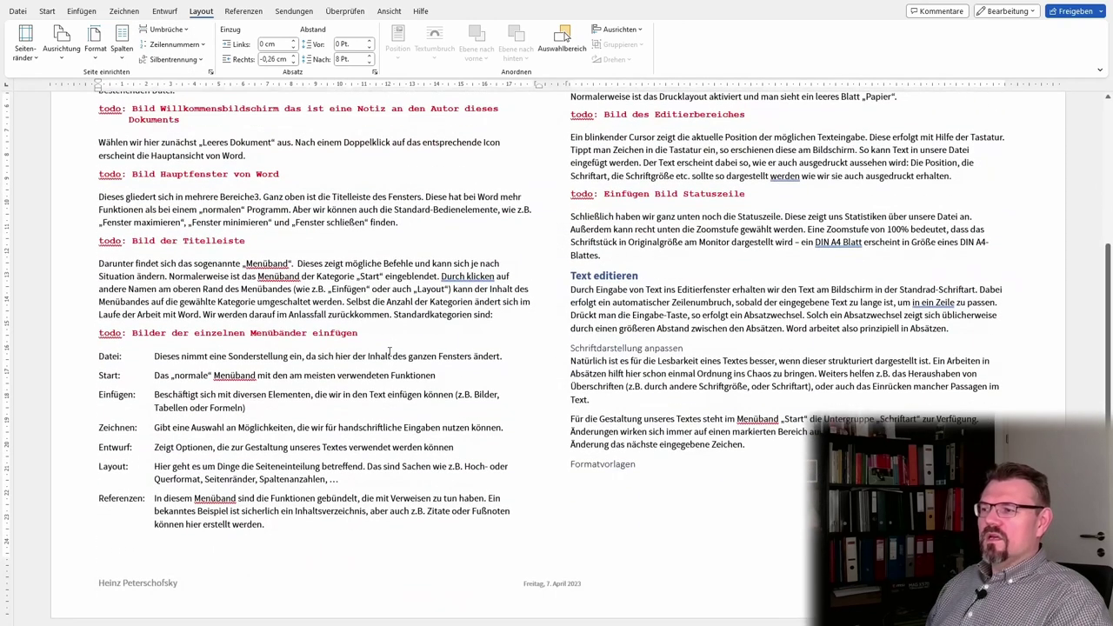
scroll(389, 351, up, 5)
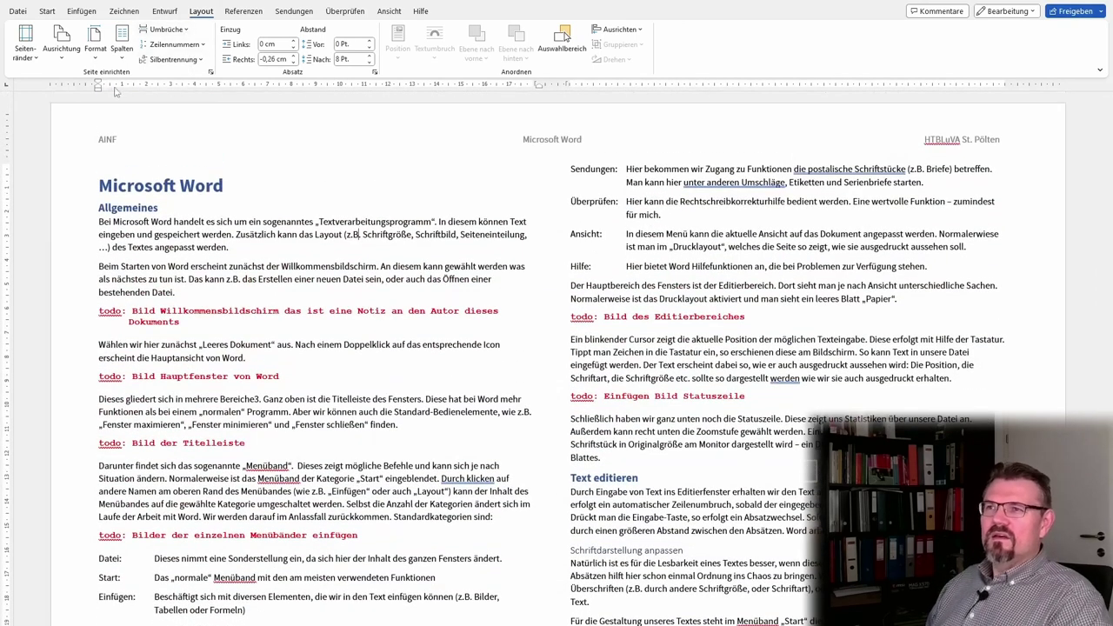
Step: Change the paper format to a narrower size and review the pages
click(96, 39)
click(152, 261)
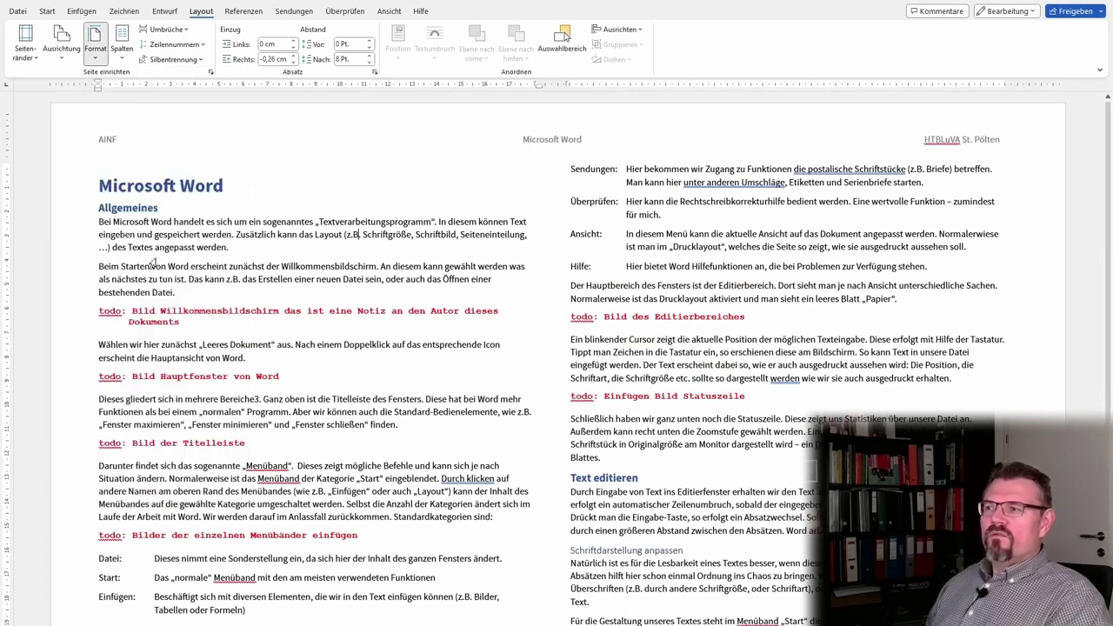
scroll(659, 384, down, 2)
scroll(660, 383, down, 5)
scroll(659, 384, down, 2)
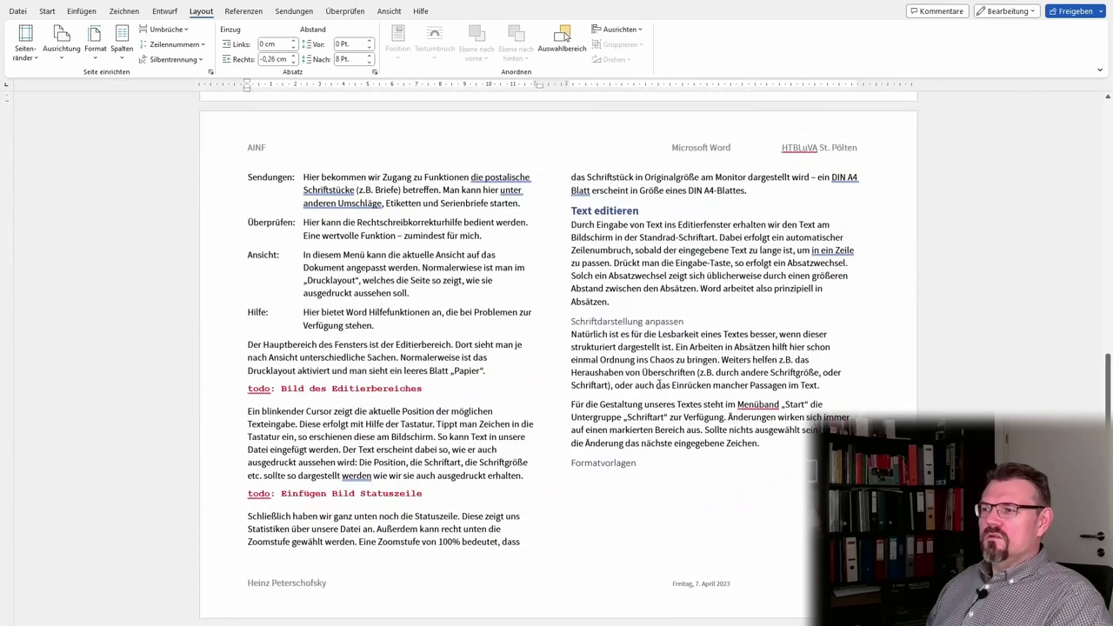
scroll(659, 384, up, 1)
scroll(659, 383, up, 1)
scroll(659, 384, down, 2)
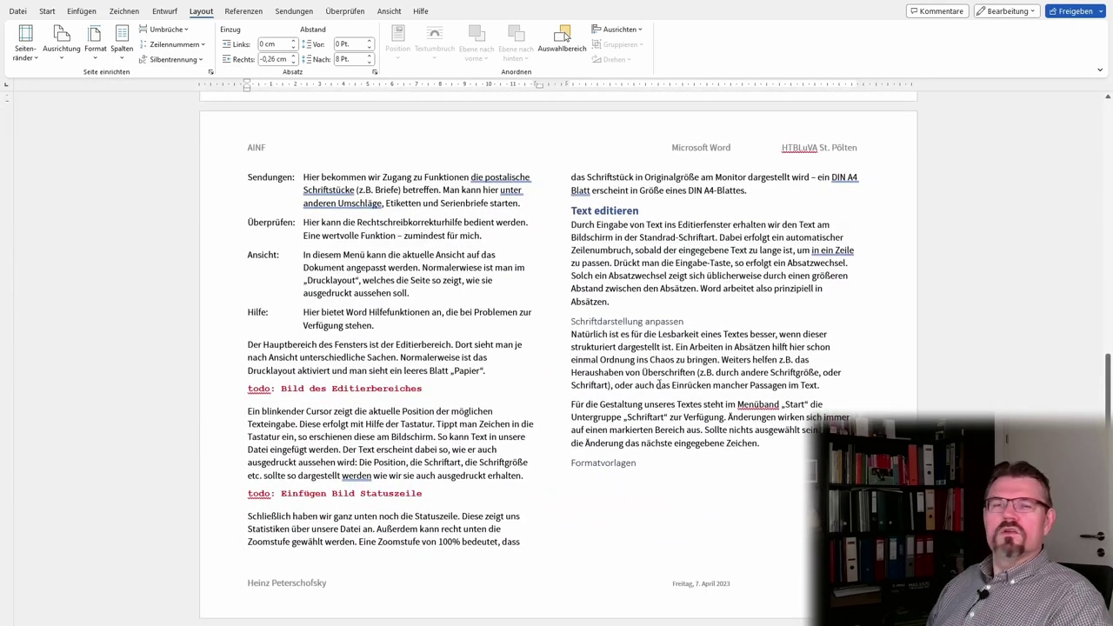
scroll(659, 384, up, 3)
scroll(643, 365, up, 4)
scroll(610, 328, up, 2)
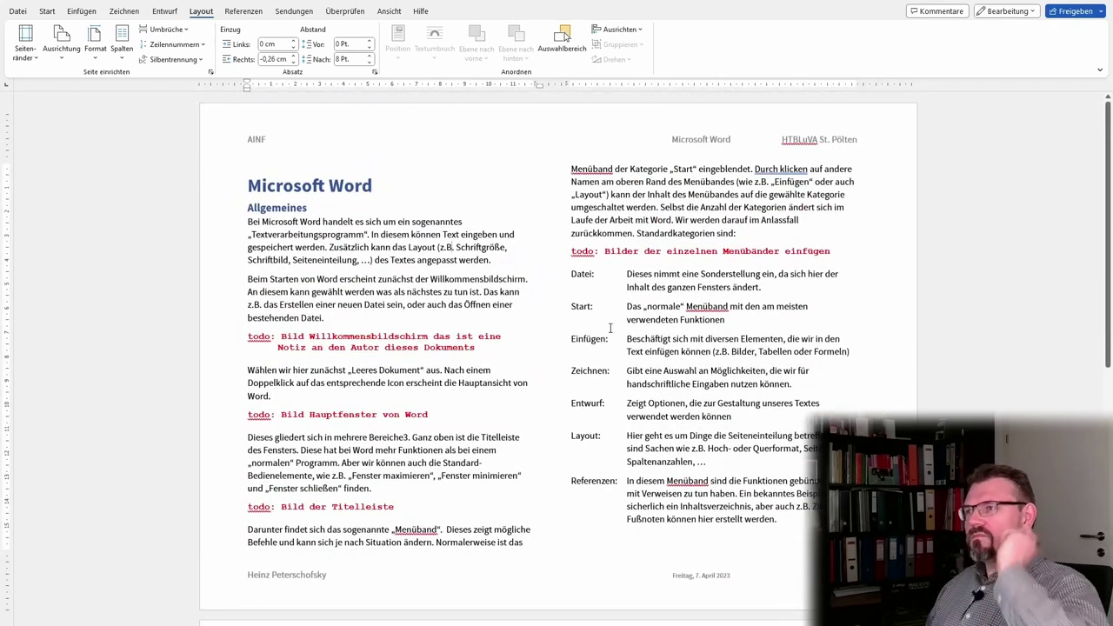
Step: Try three columns again, then settle back on two columns
click(128, 46)
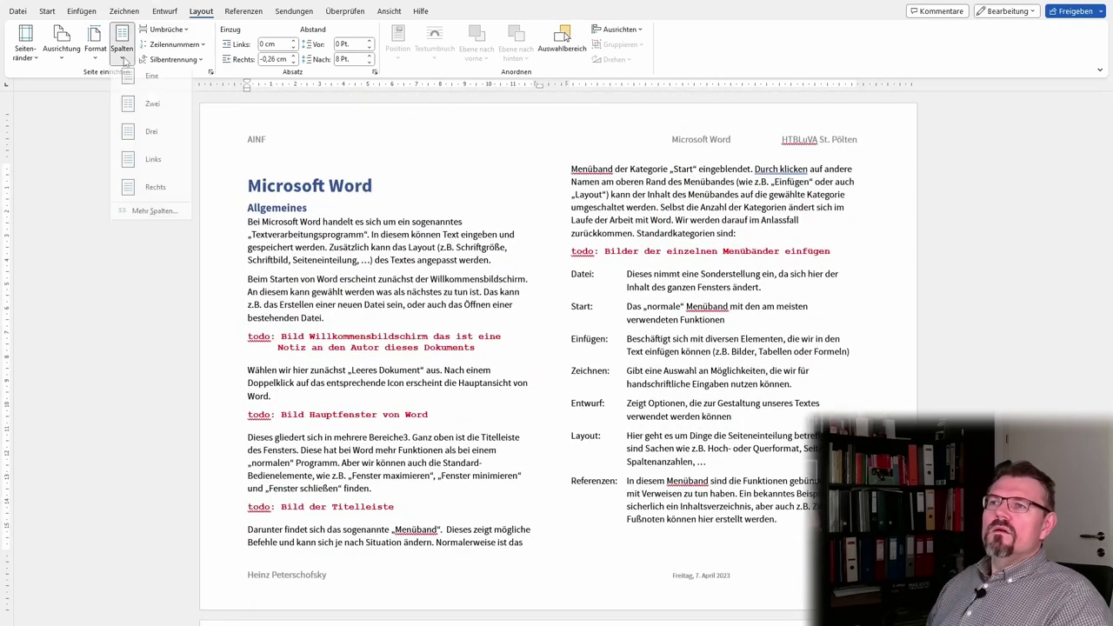
click(156, 139)
scroll(610, 358, down, 2)
scroll(600, 357, down, 3)
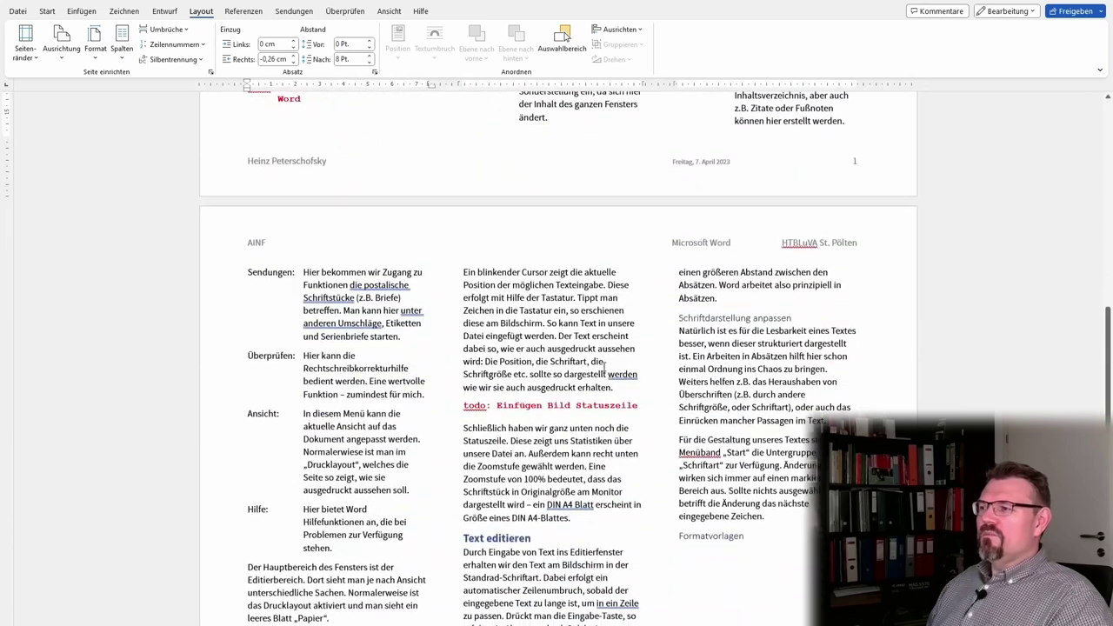
scroll(586, 357, up, 2)
scroll(586, 358, up, 3)
click(122, 50)
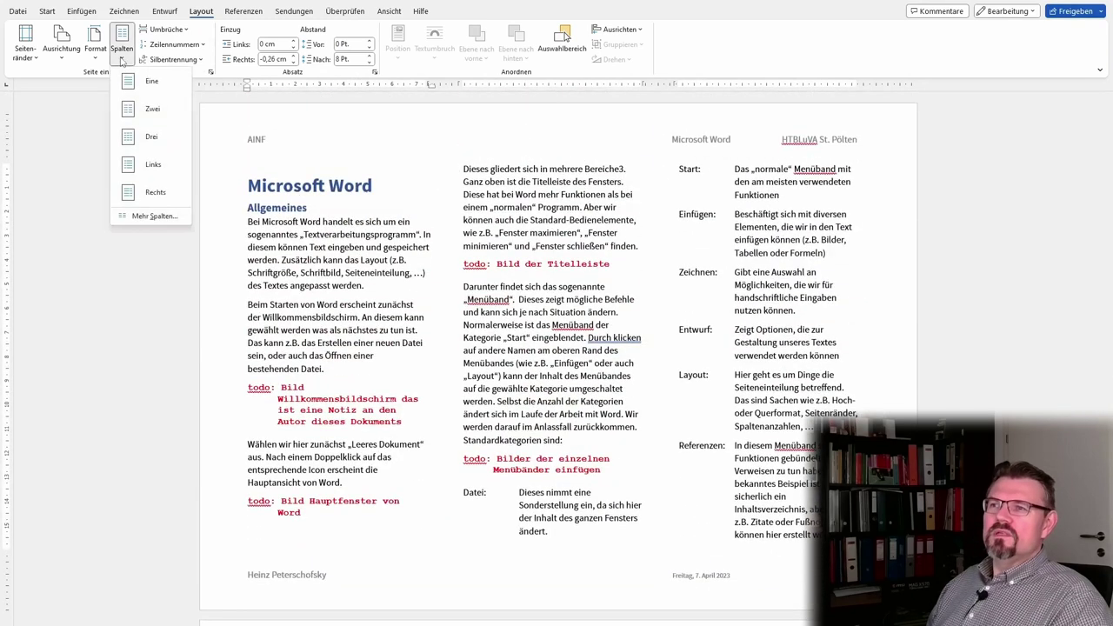
click(152, 110)
scroll(583, 413, down, 3)
scroll(583, 413, down, 5)
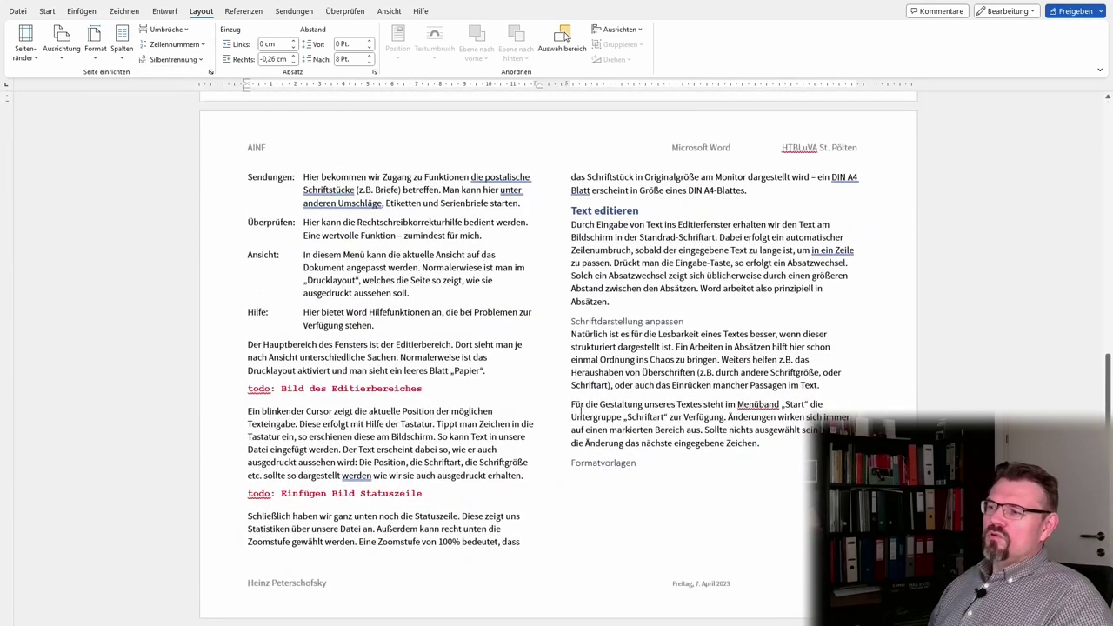
scroll(581, 405, up, 3)
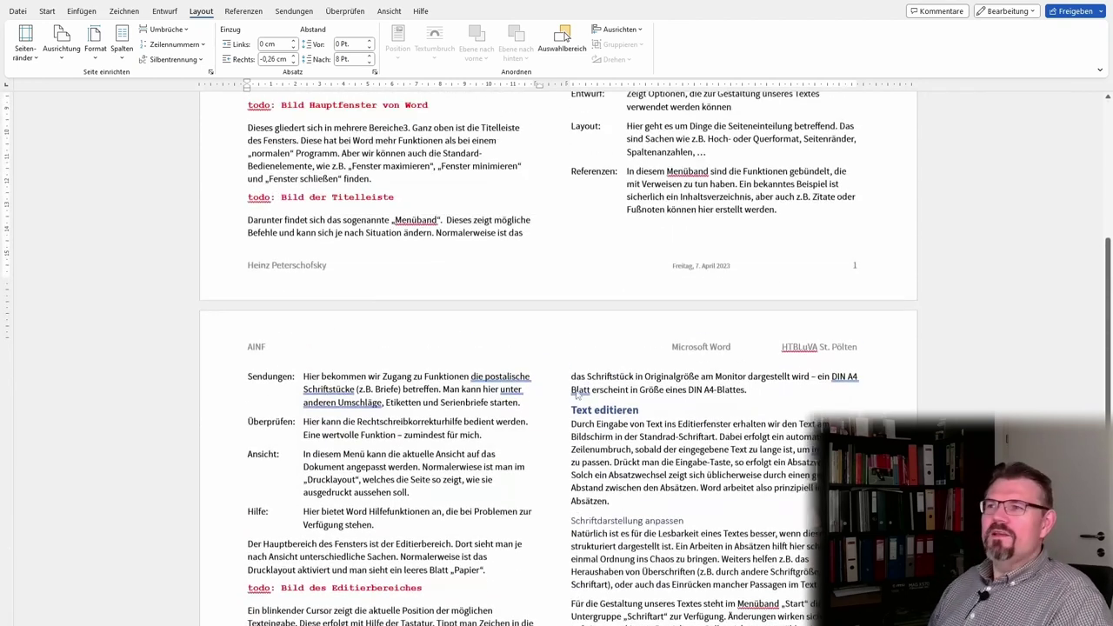
scroll(179, 254, up, 4)
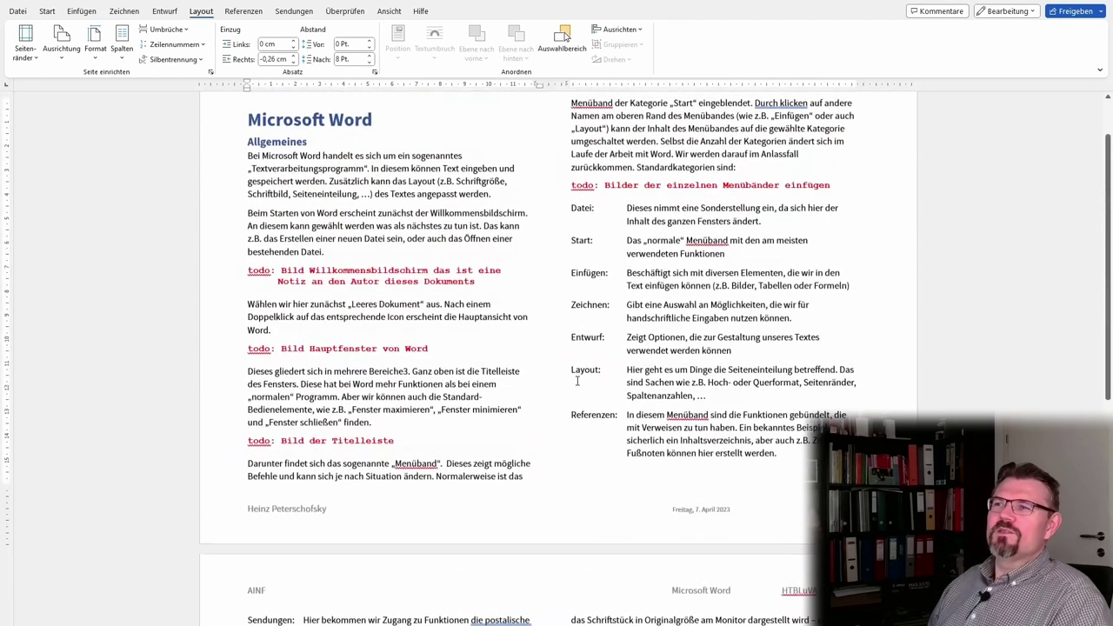
click(122, 51)
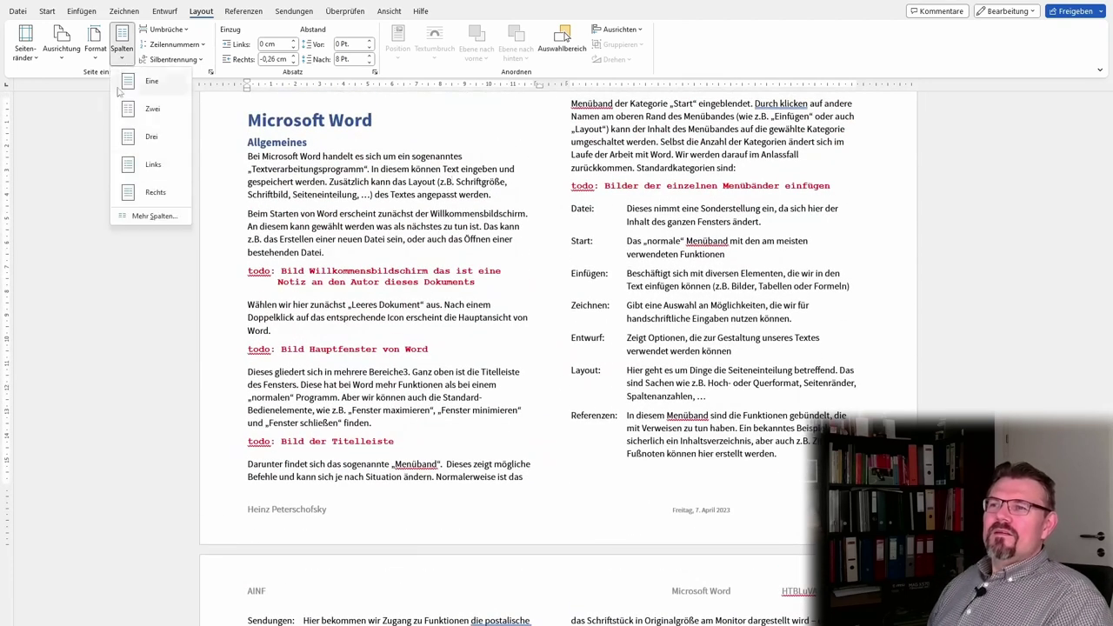
Step: In Mehr Spalten, uncheck Gleiche Spaltenbreite and reduce column 1's width
click(156, 216)
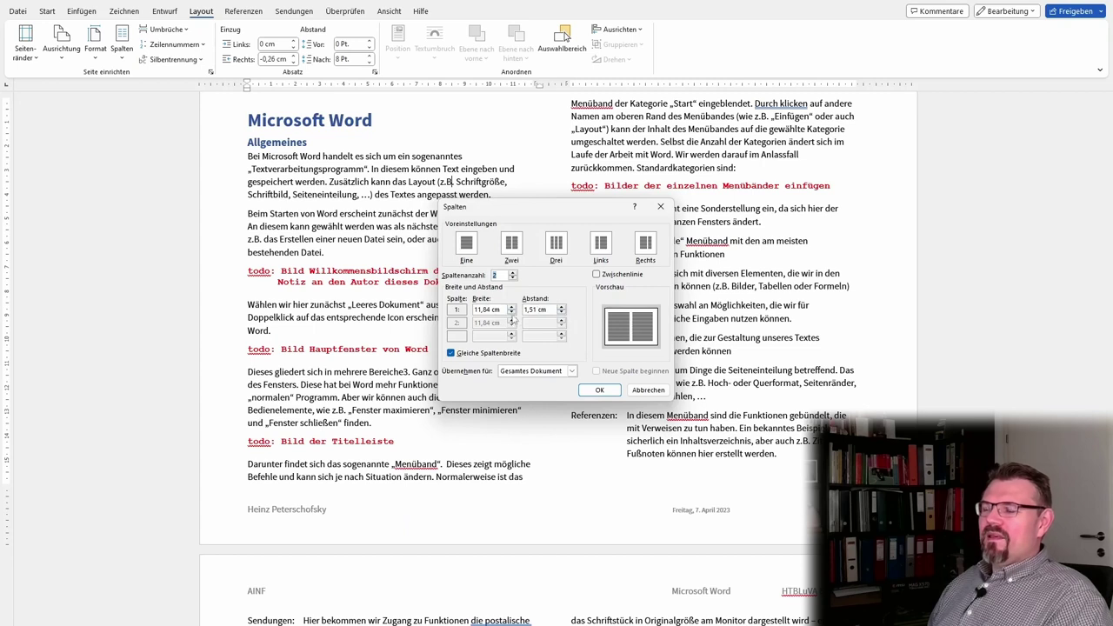
click(450, 353)
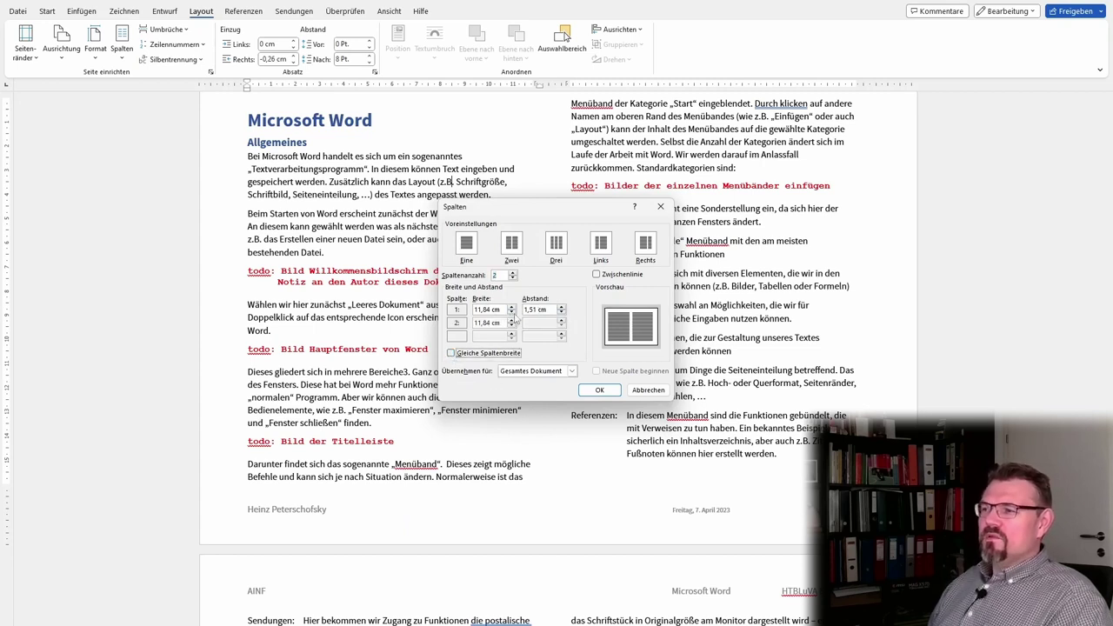
click(512, 313)
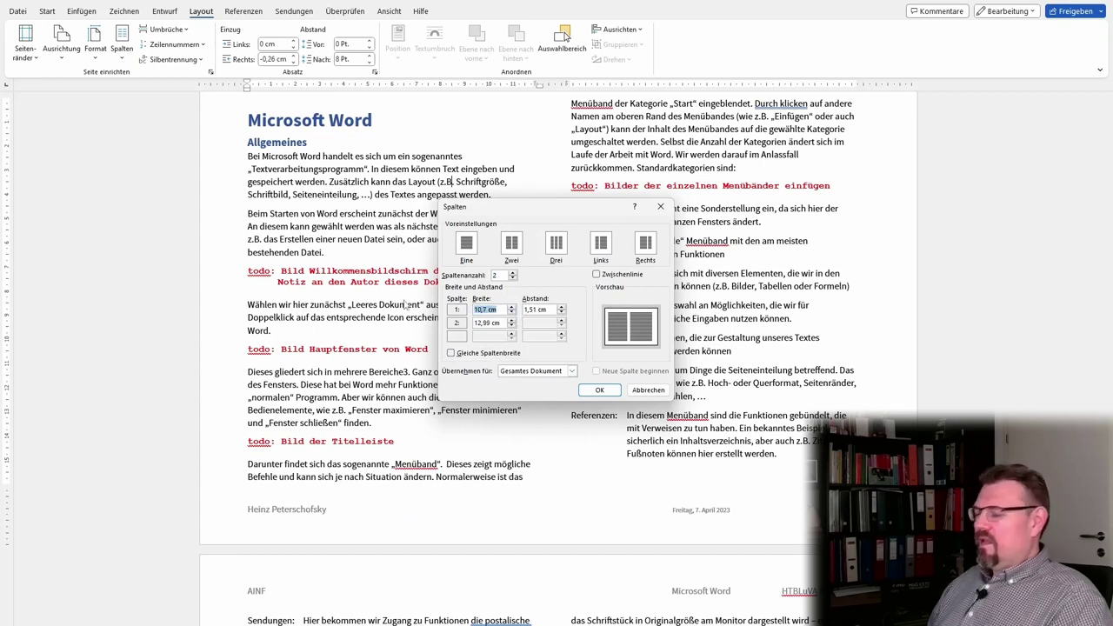
key(Return)
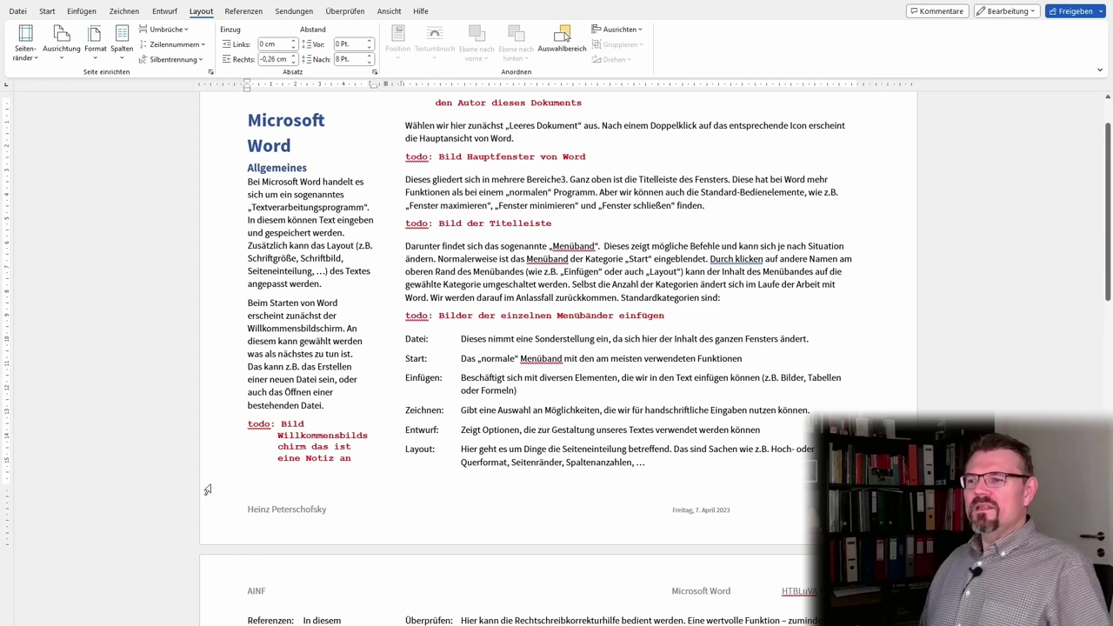
click(235, 433)
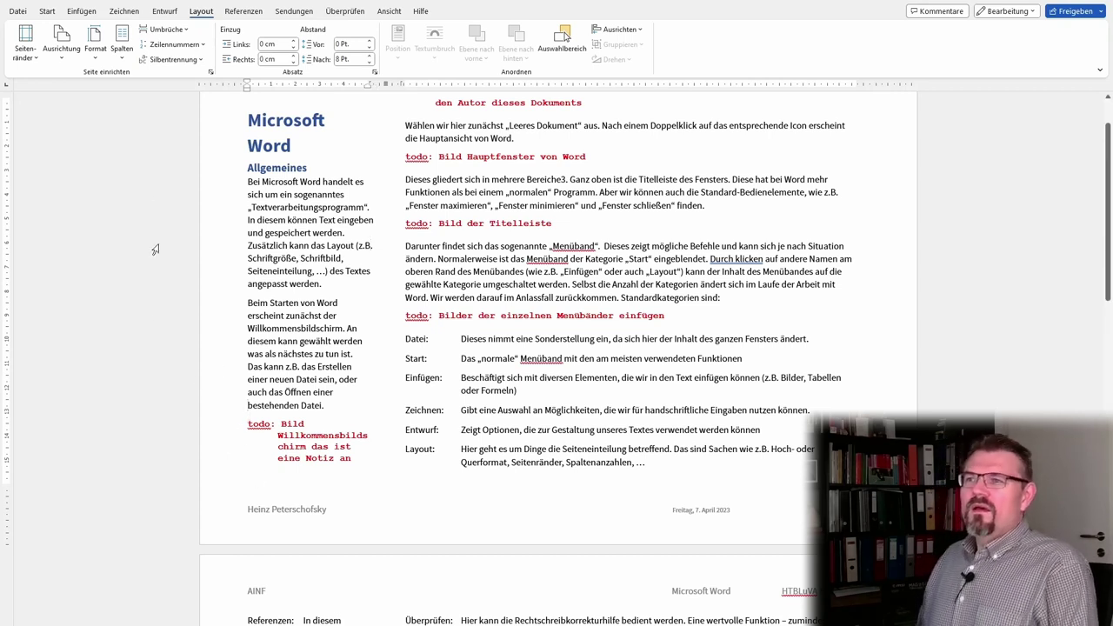
right_click(249, 425)
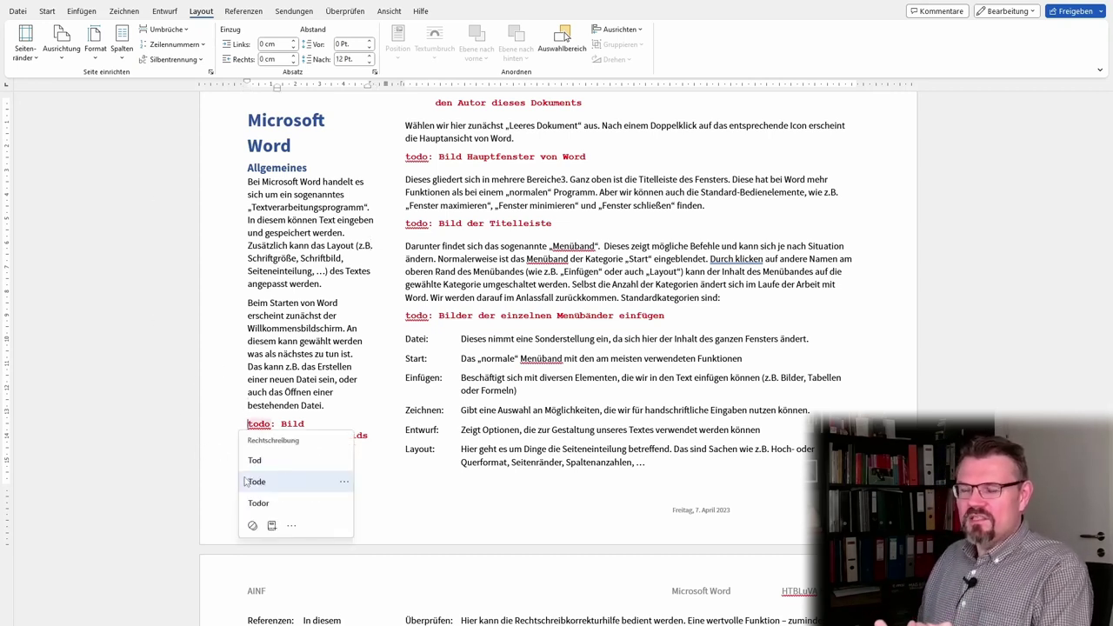
click(328, 405)
key(Return)
key(Return)
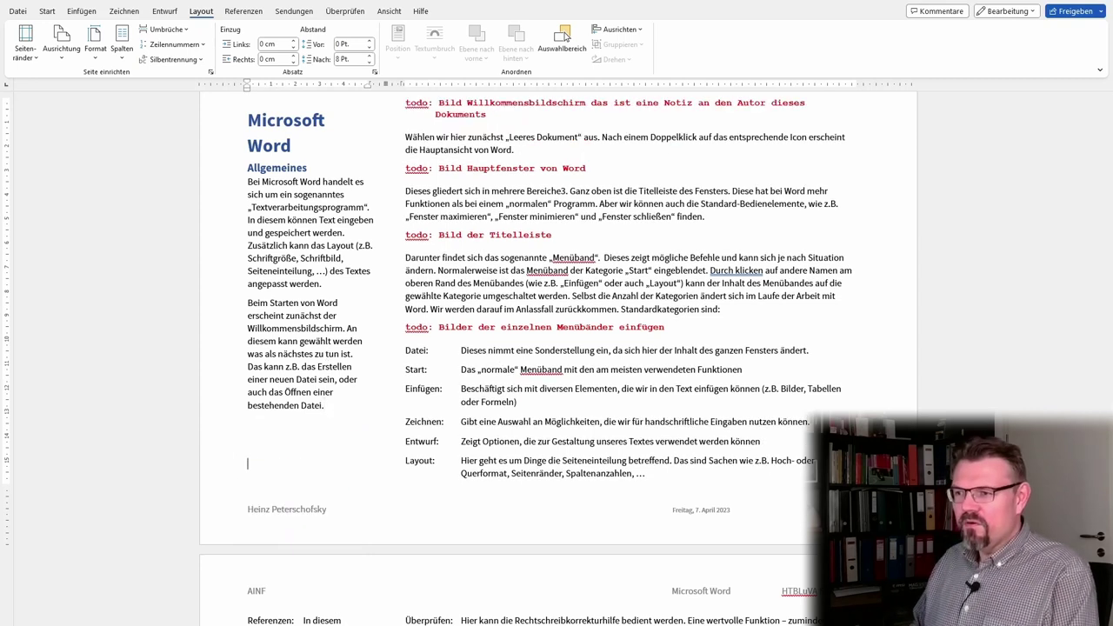
key(BackSpace)
key(BackSpace)
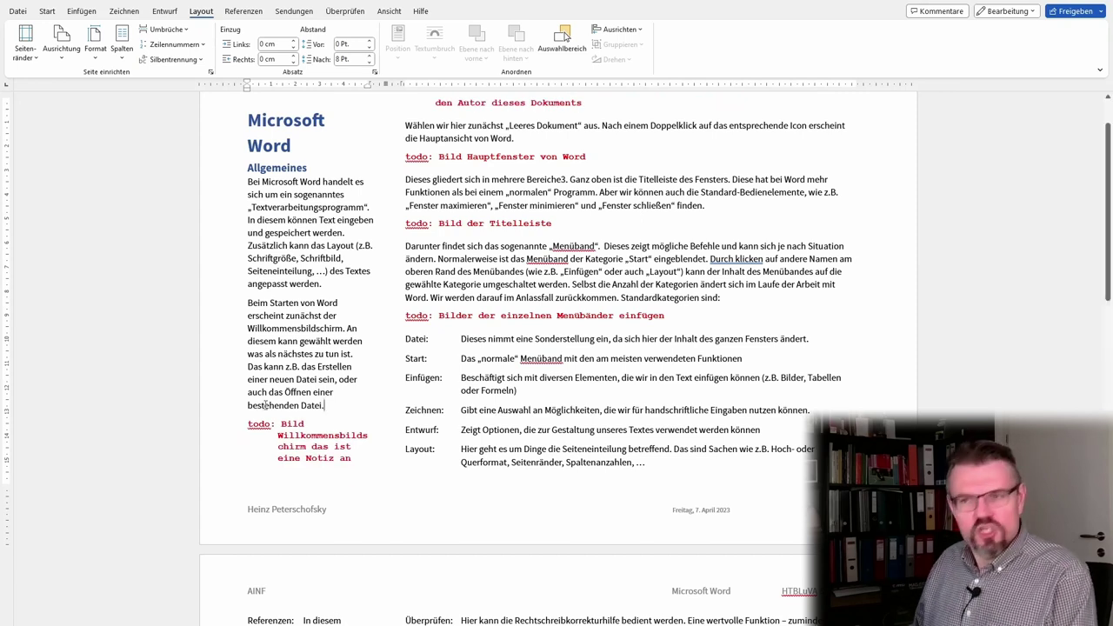
right_click(246, 424)
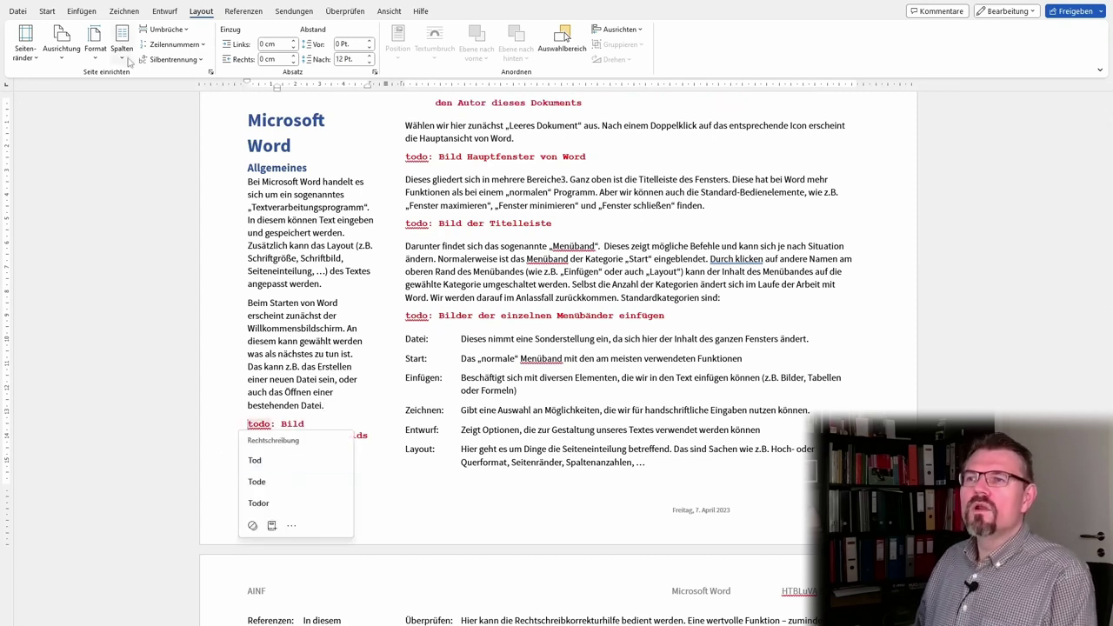
click(167, 29)
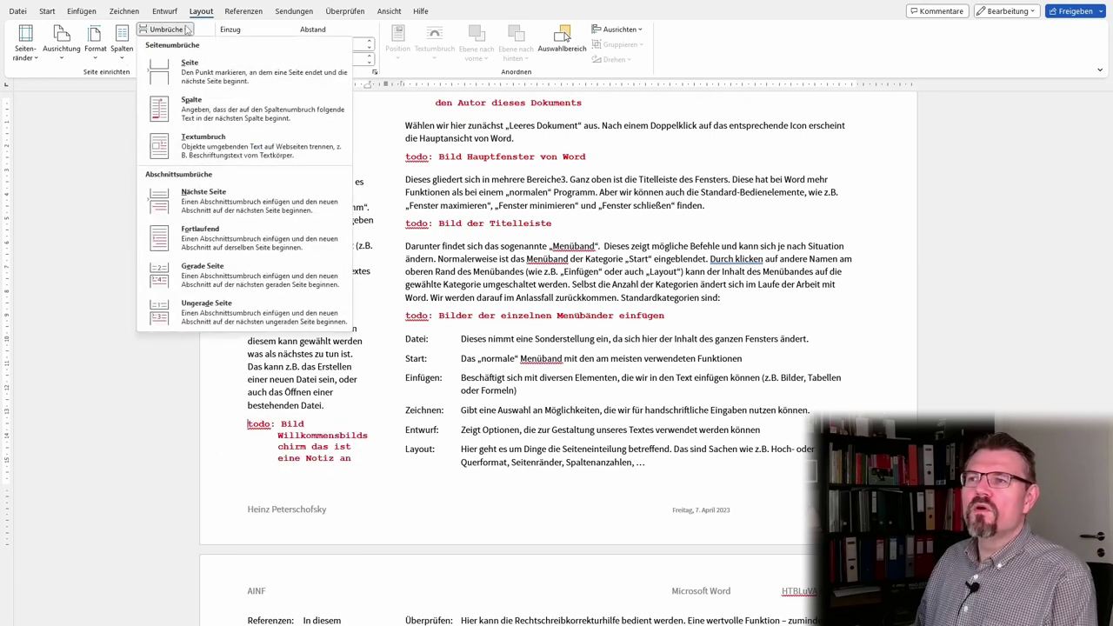
click(205, 106)
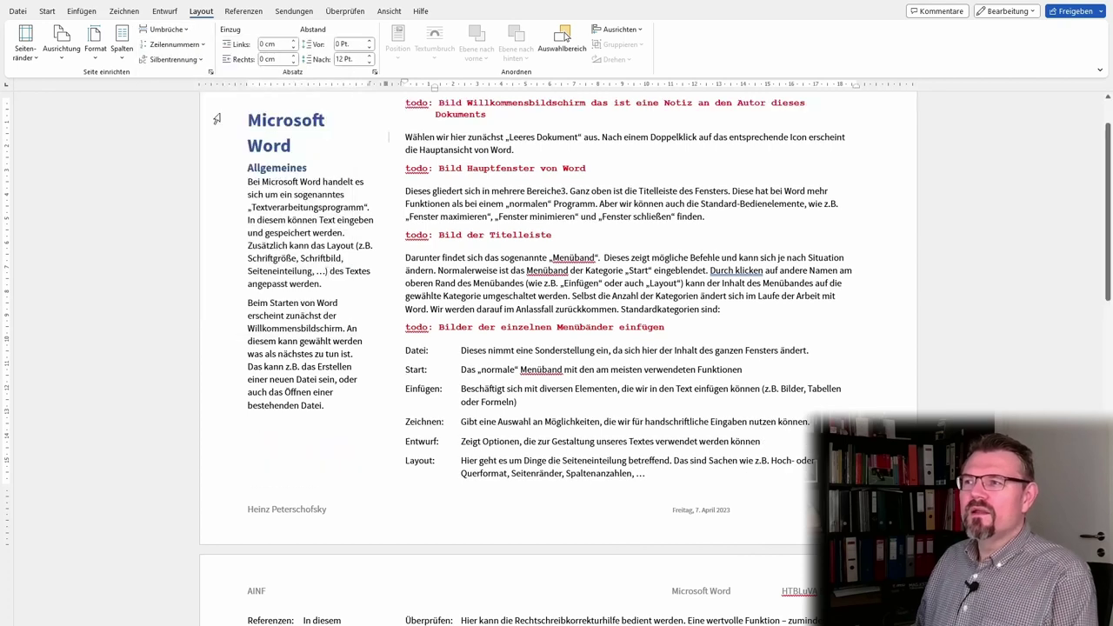
click(166, 28)
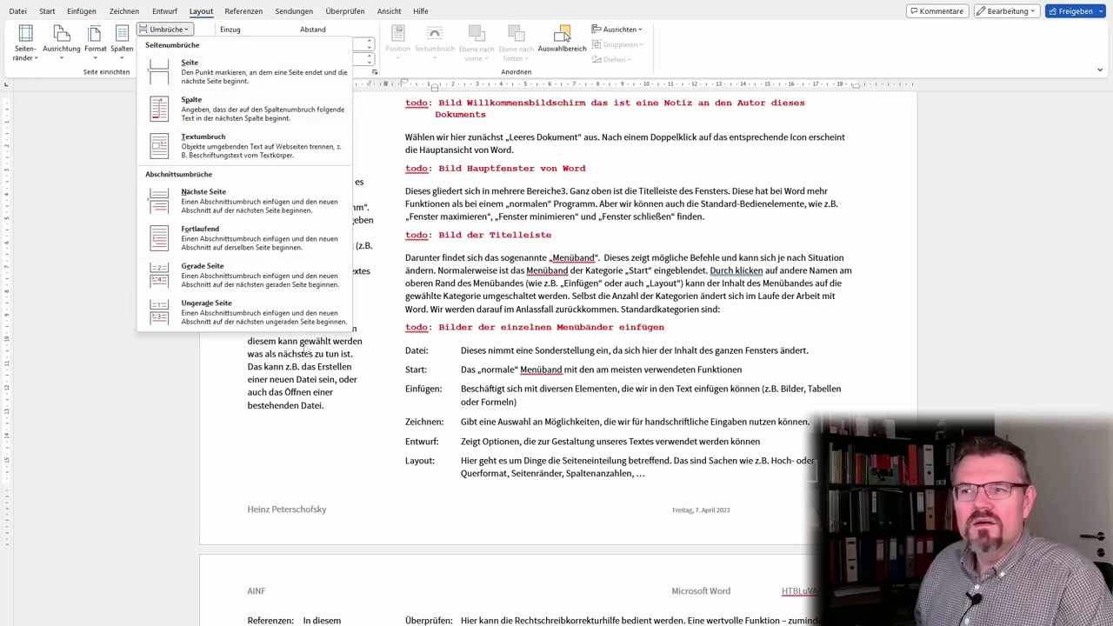
click(416, 394)
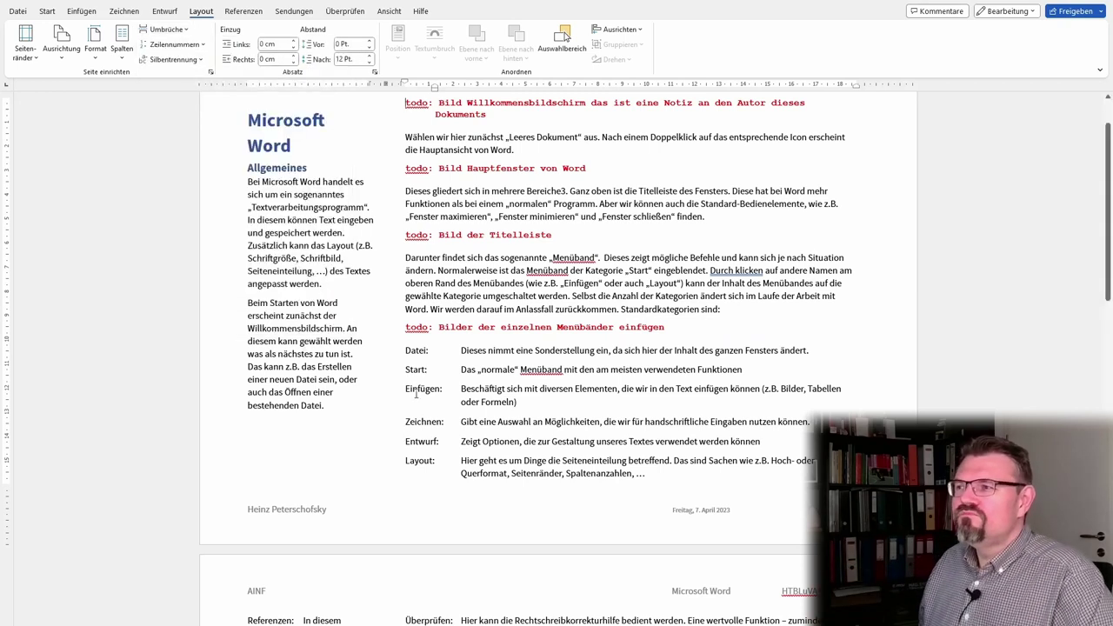
Step: Switch the page layout to a single text column
scroll(409, 391, up, 2)
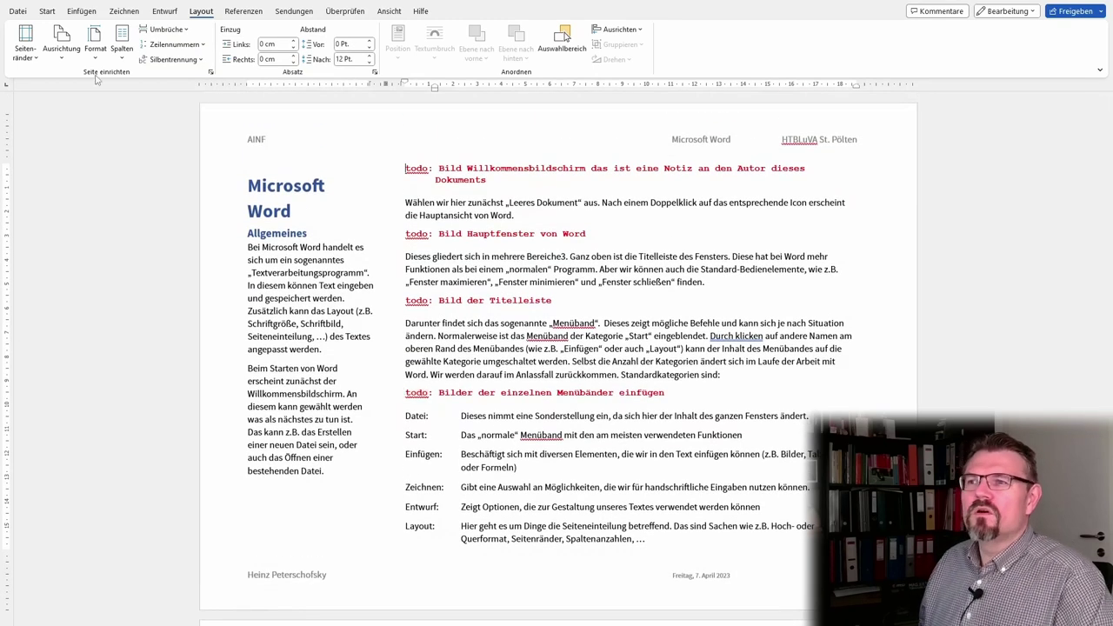
click(122, 57)
click(152, 81)
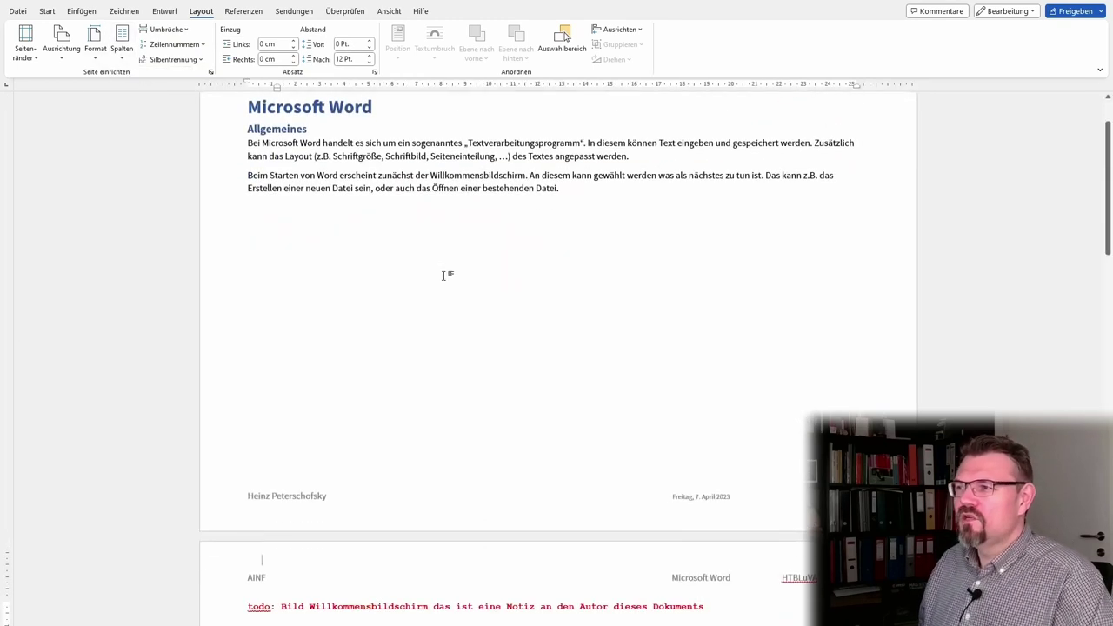
Step: Delete the page break after 'bestehenden Datei.' and put the todo note on its own paragraph
scroll(453, 307, down, 4)
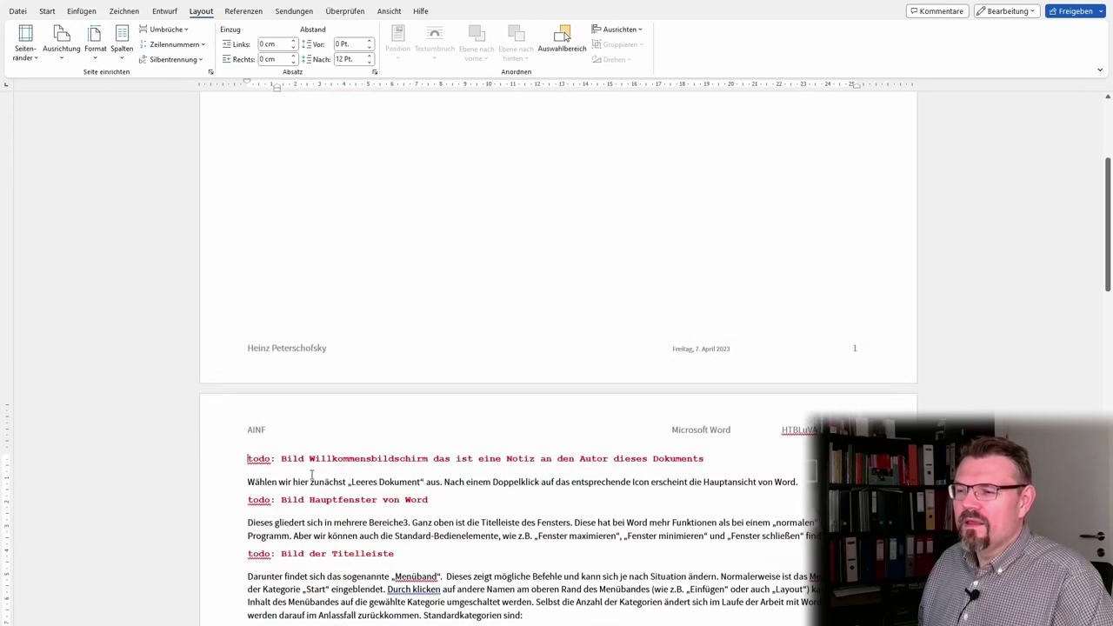
scroll(272, 446, up, 3)
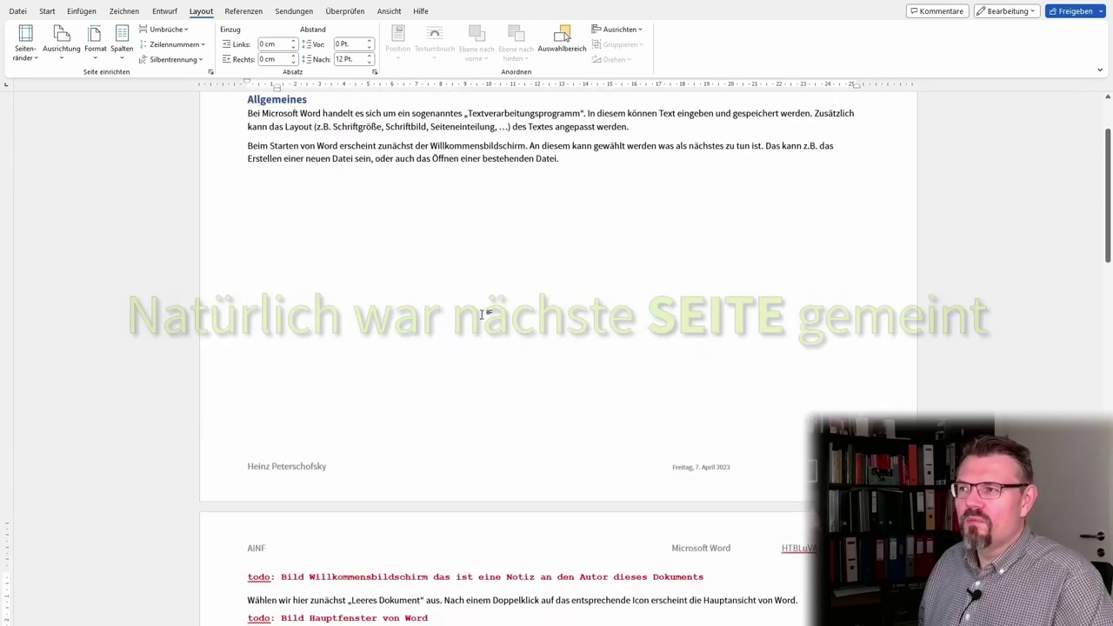
click(562, 172)
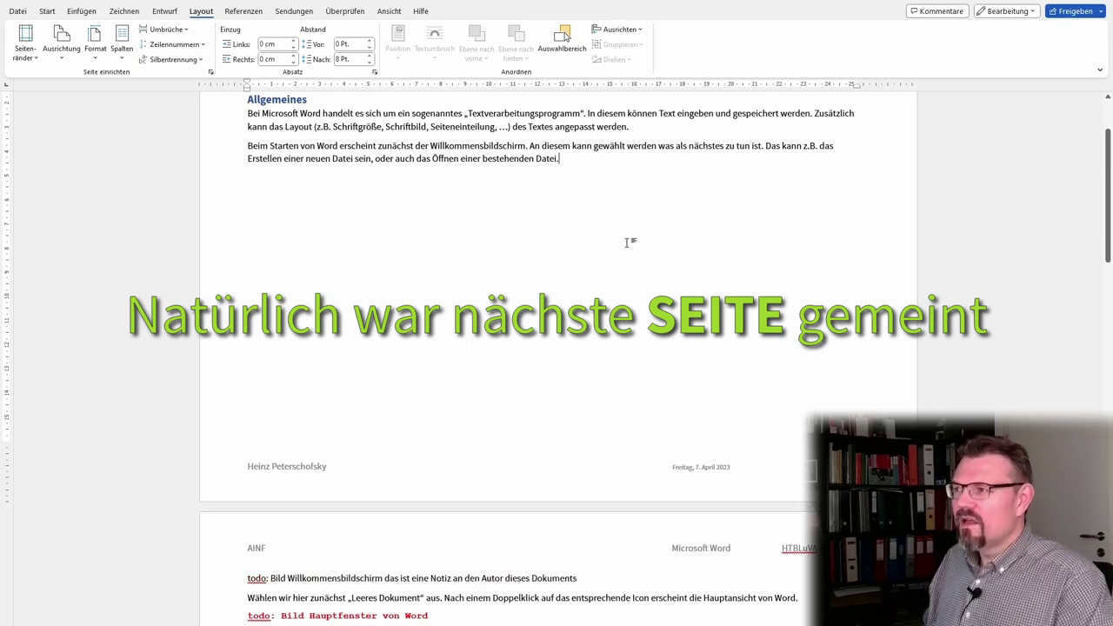
key(Delete)
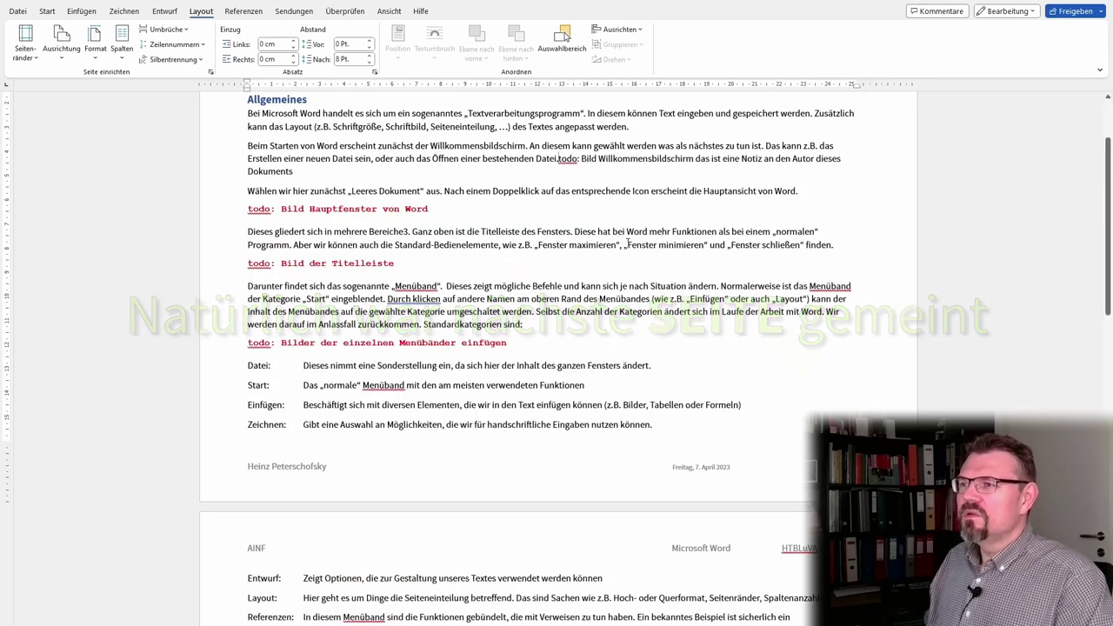
key(Return)
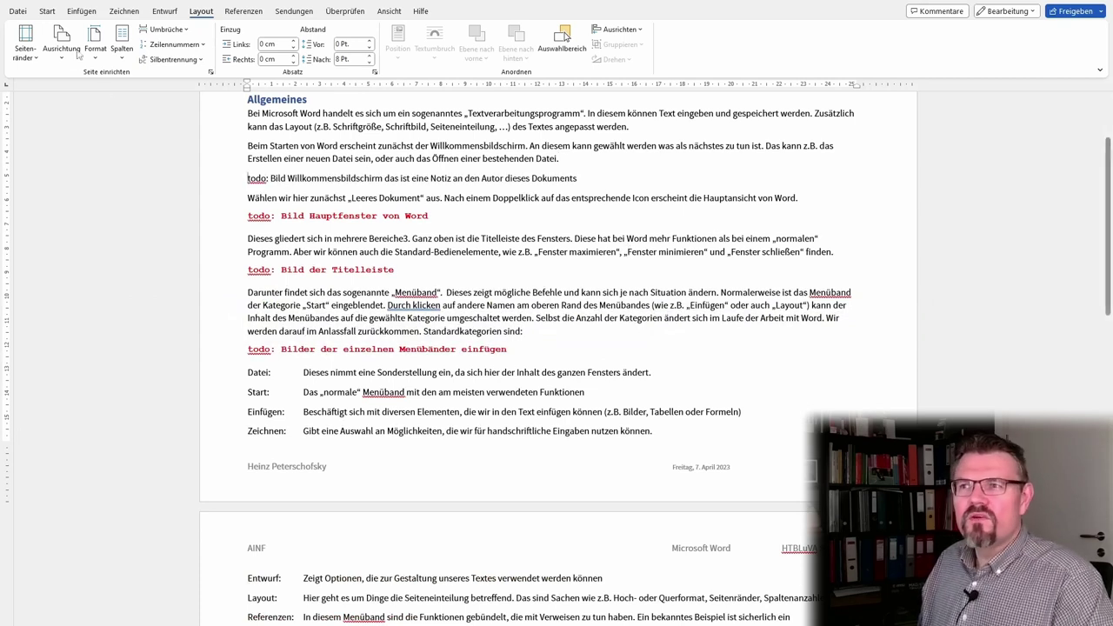
click(46, 12)
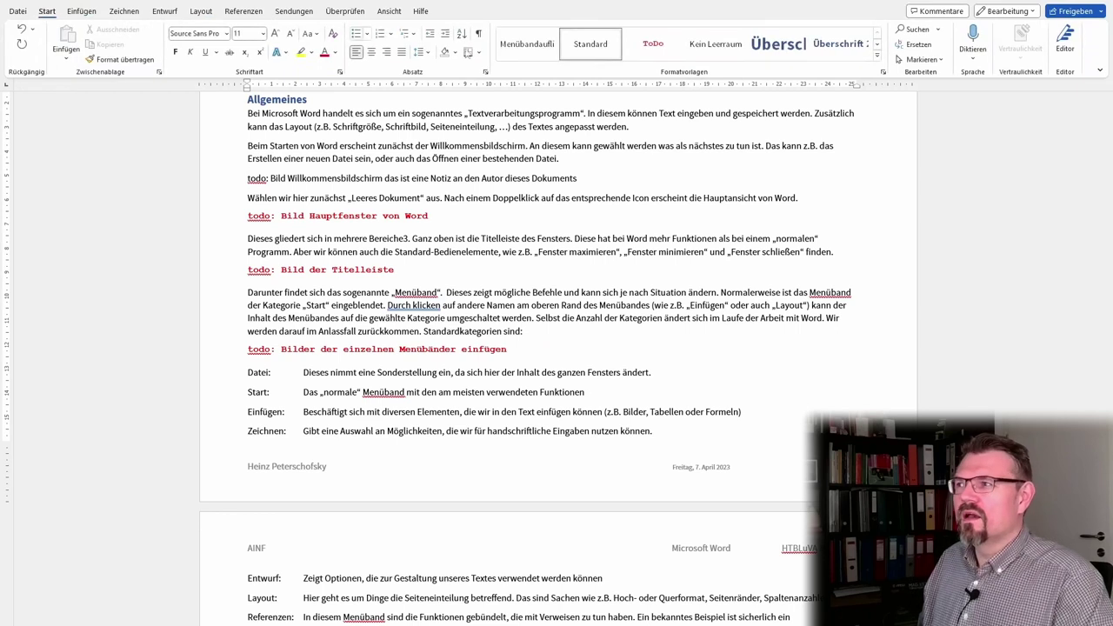
Step: Apply the ToDo style to the todo line, then insert and delete a page break
click(661, 49)
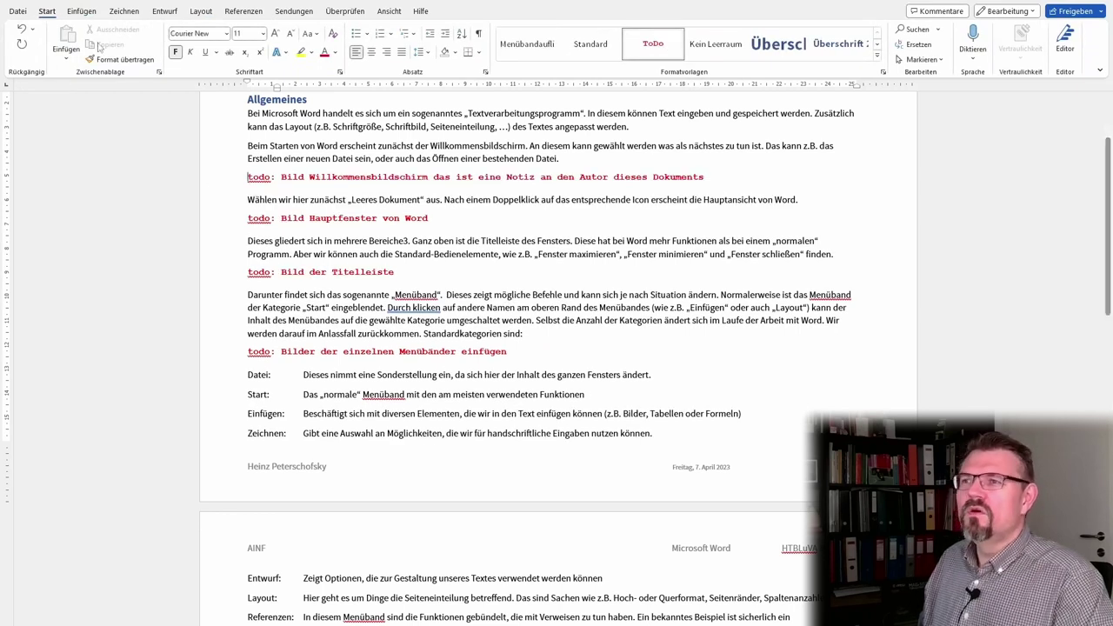
click(201, 12)
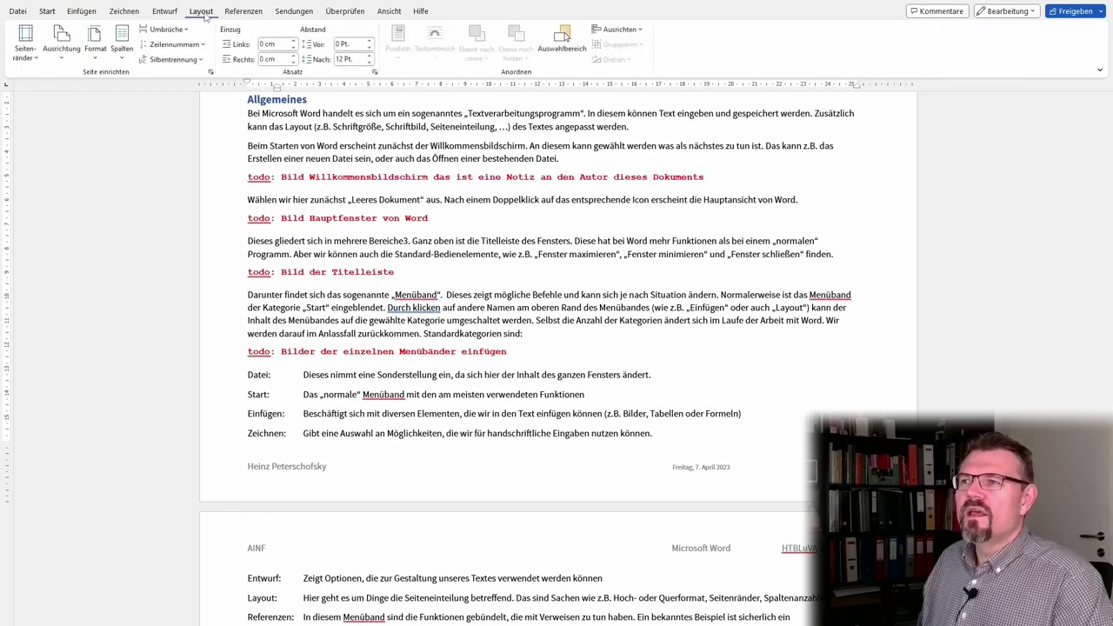
click(165, 29)
click(191, 73)
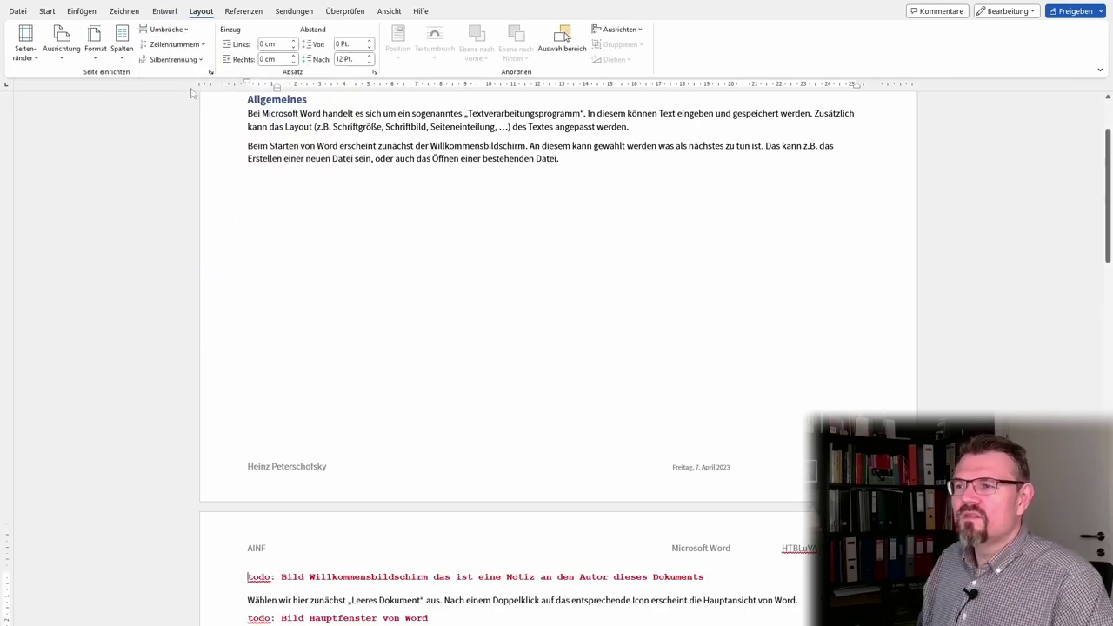
click(278, 219)
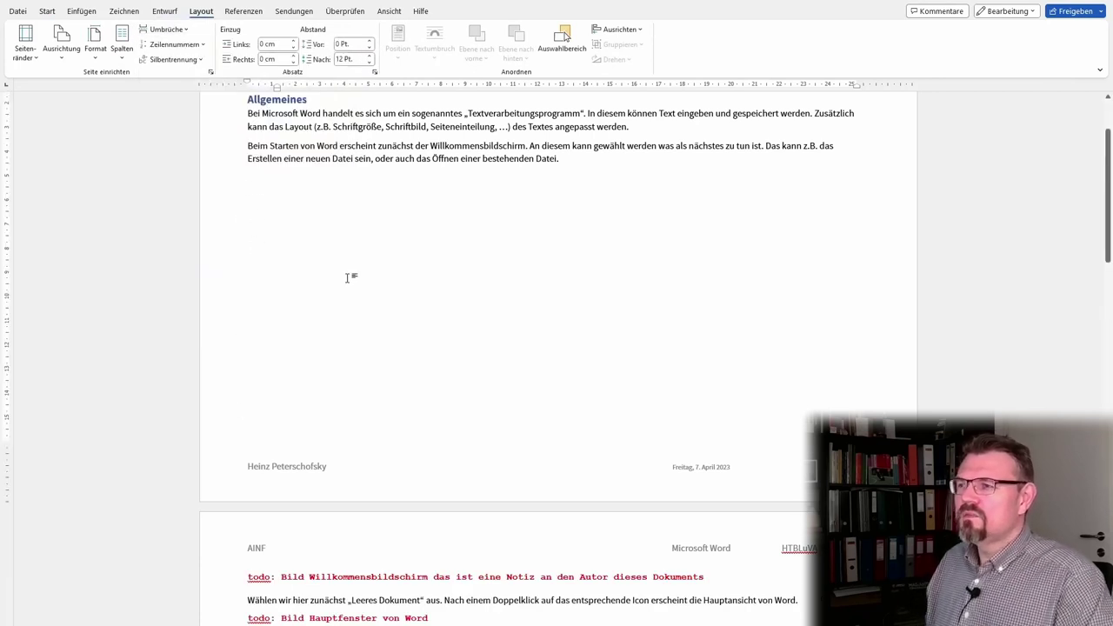
key(Delete)
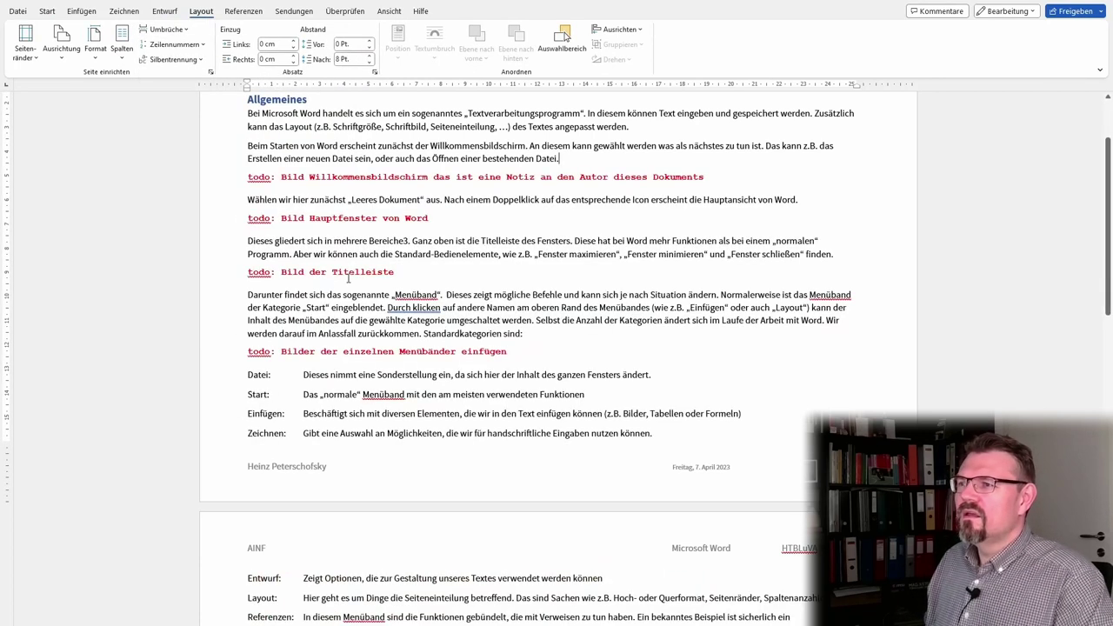
Step: Reset the todo line to plain text, reapply ToDo, and open the breaks list at Standard-Bedienelemente
key(ctrl+shift+n)
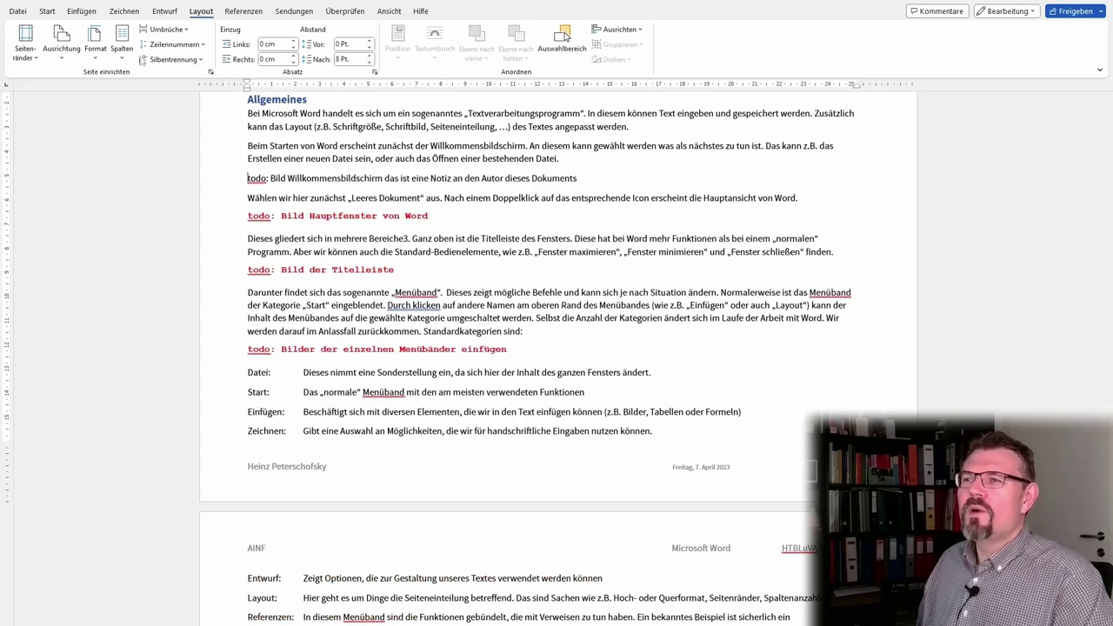
click(51, 12)
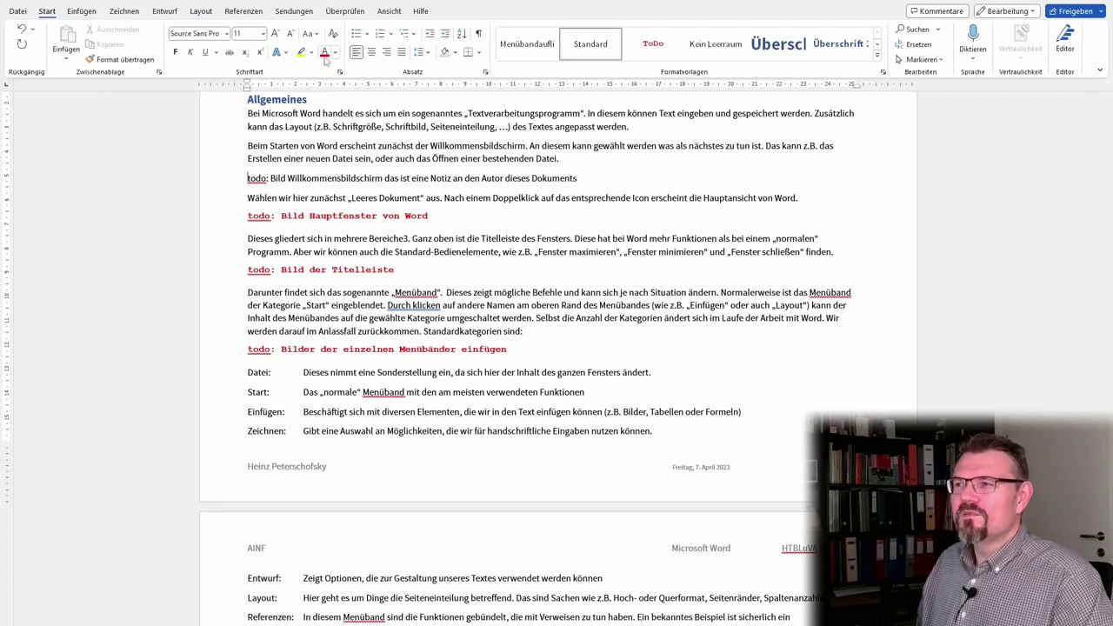
click(652, 44)
click(468, 254)
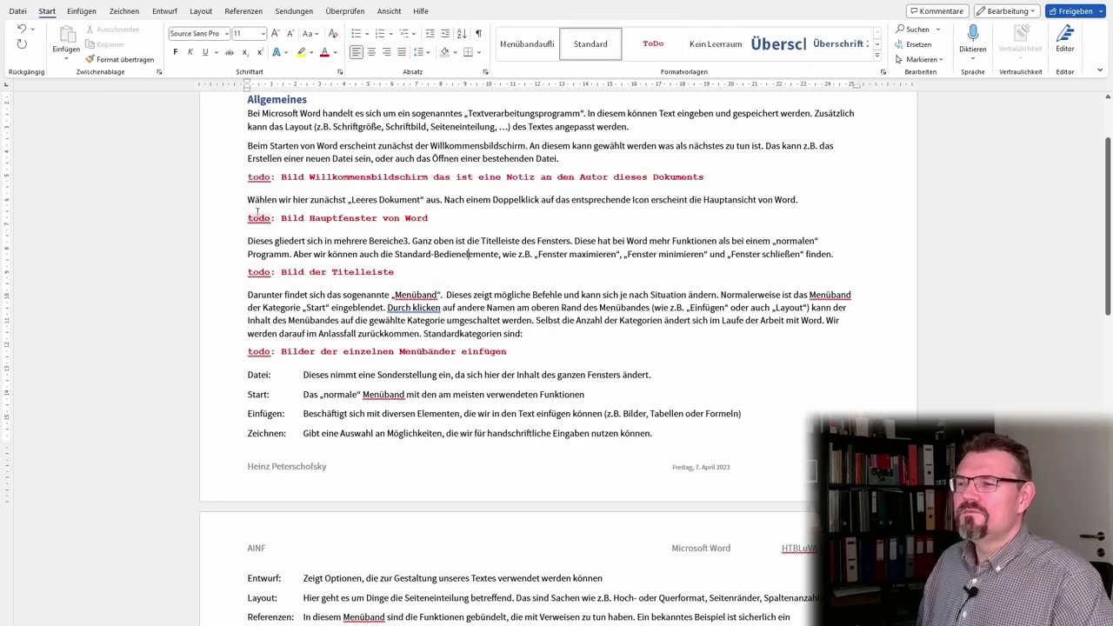
click(201, 12)
click(185, 31)
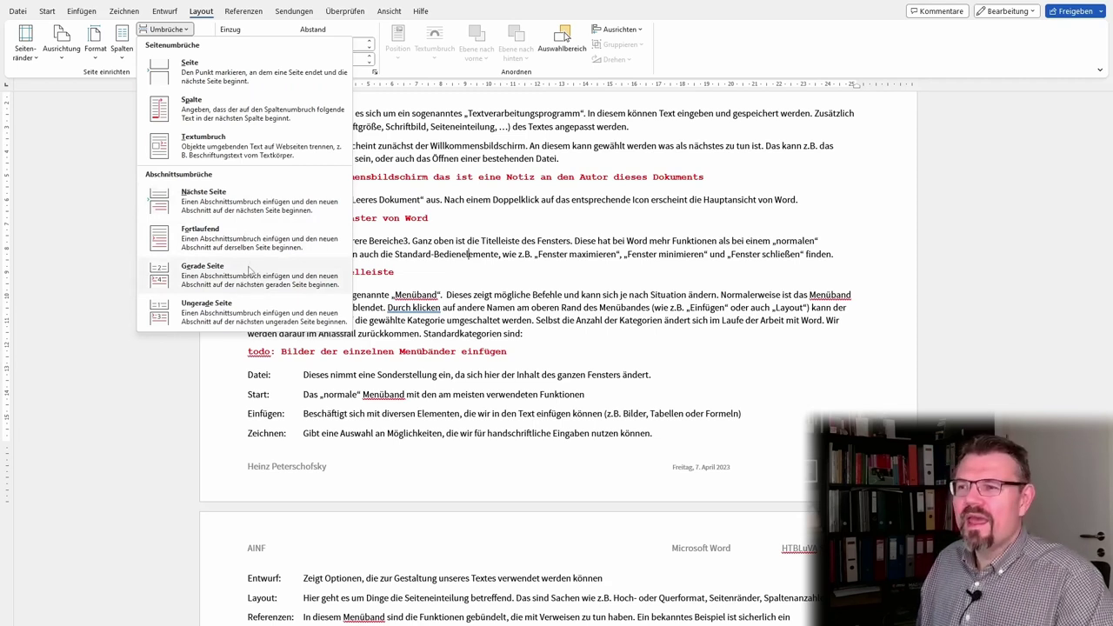
click(116, 88)
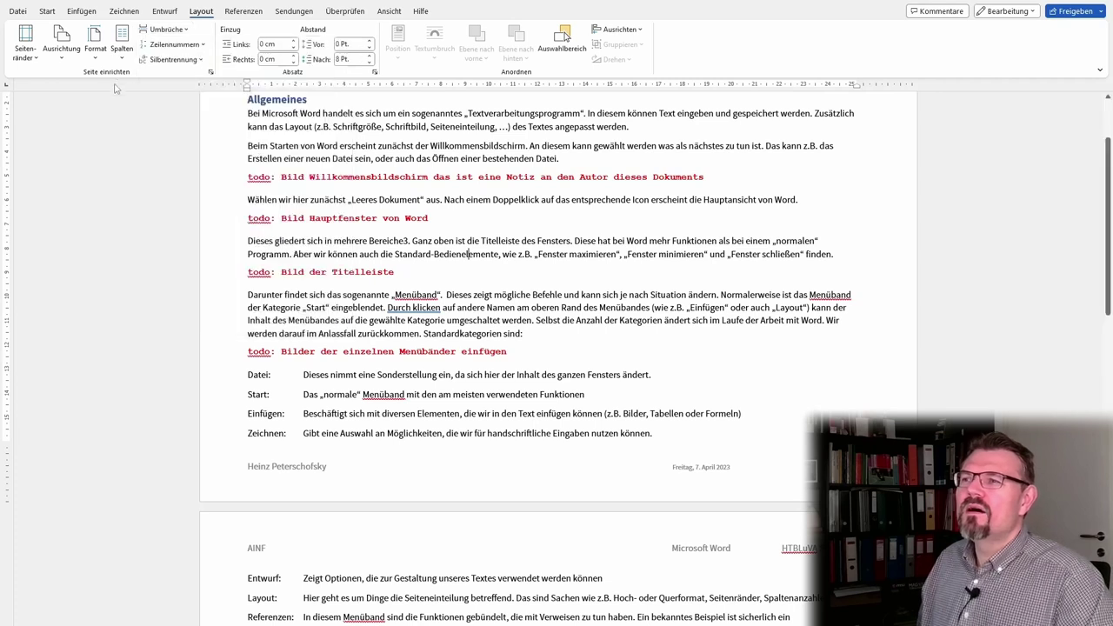
click(204, 46)
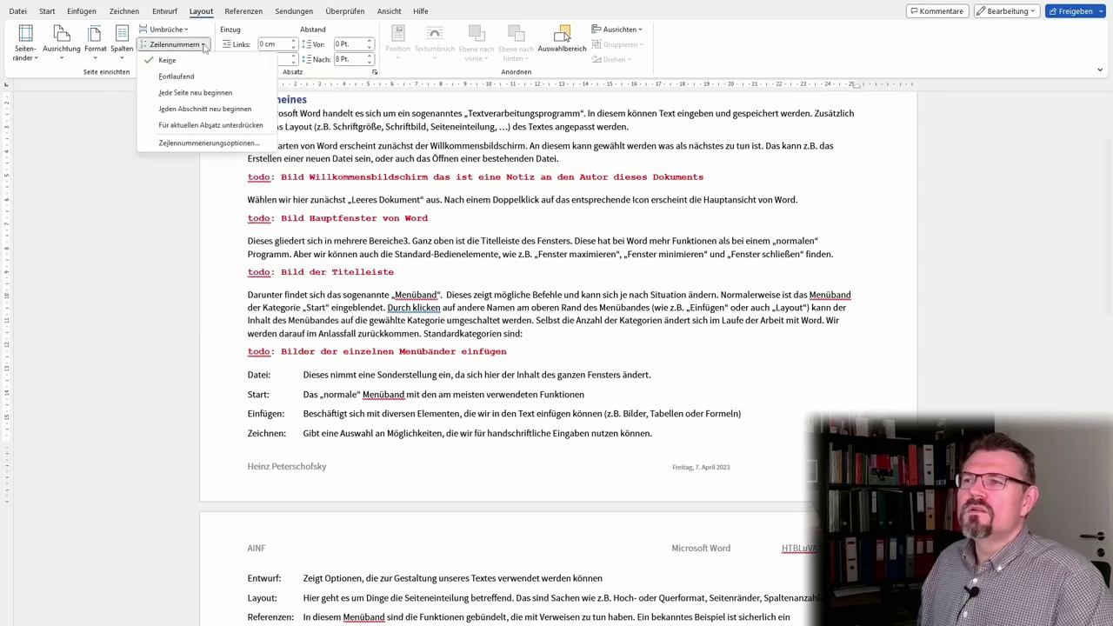
click(167, 75)
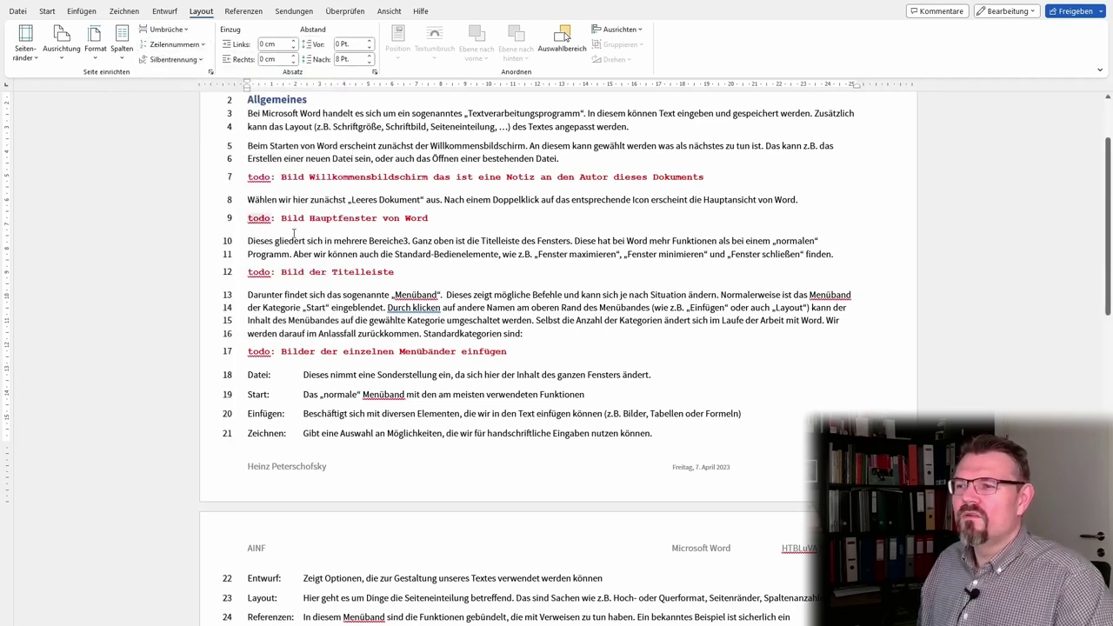
click(200, 44)
click(195, 63)
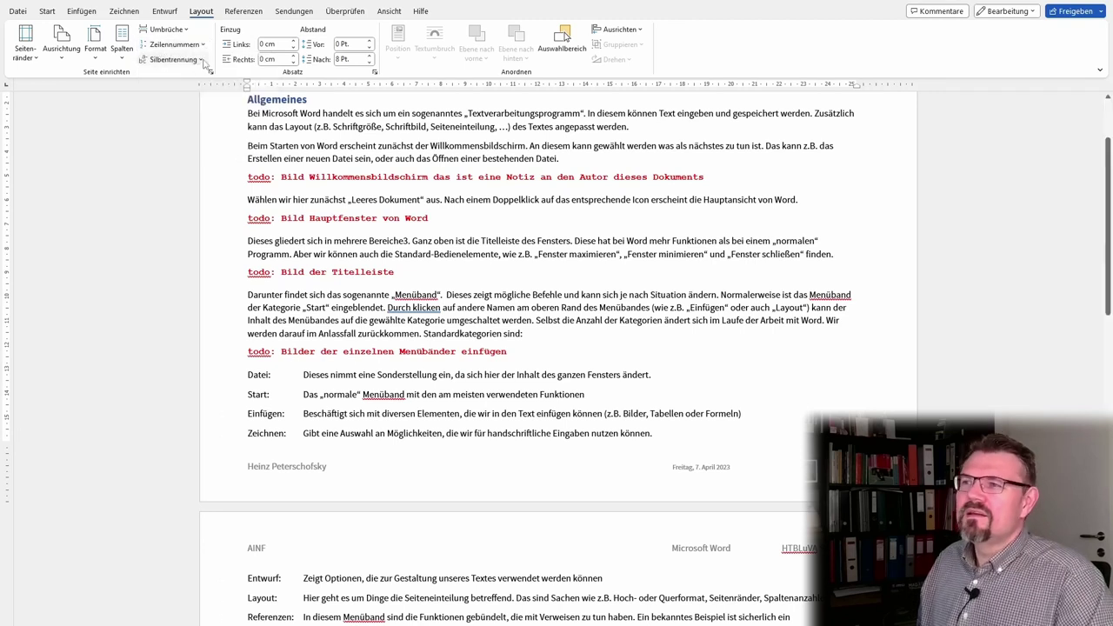
click(202, 60)
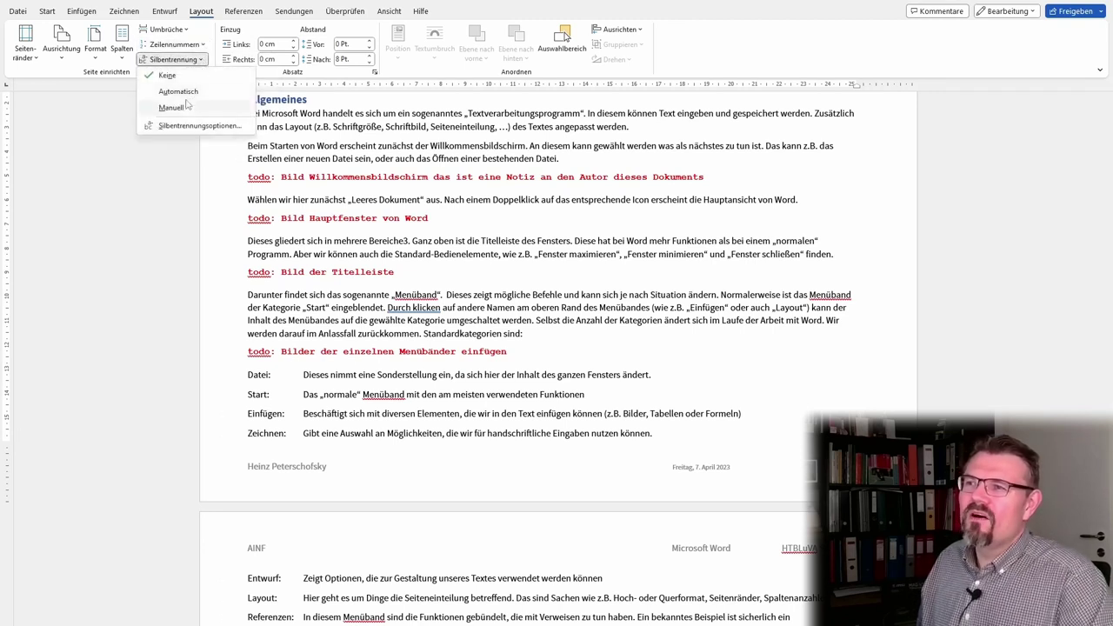
click(180, 210)
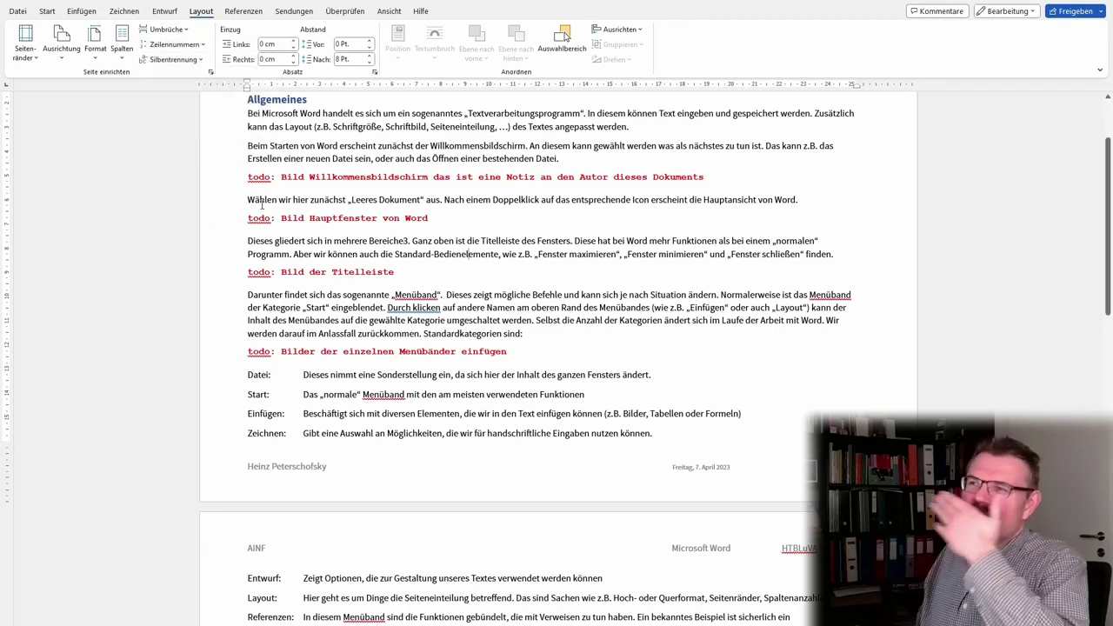
Step: Raise the left indent of the 'Dieses gliedert sich' paragraph to 0,8 cm
click(294, 41)
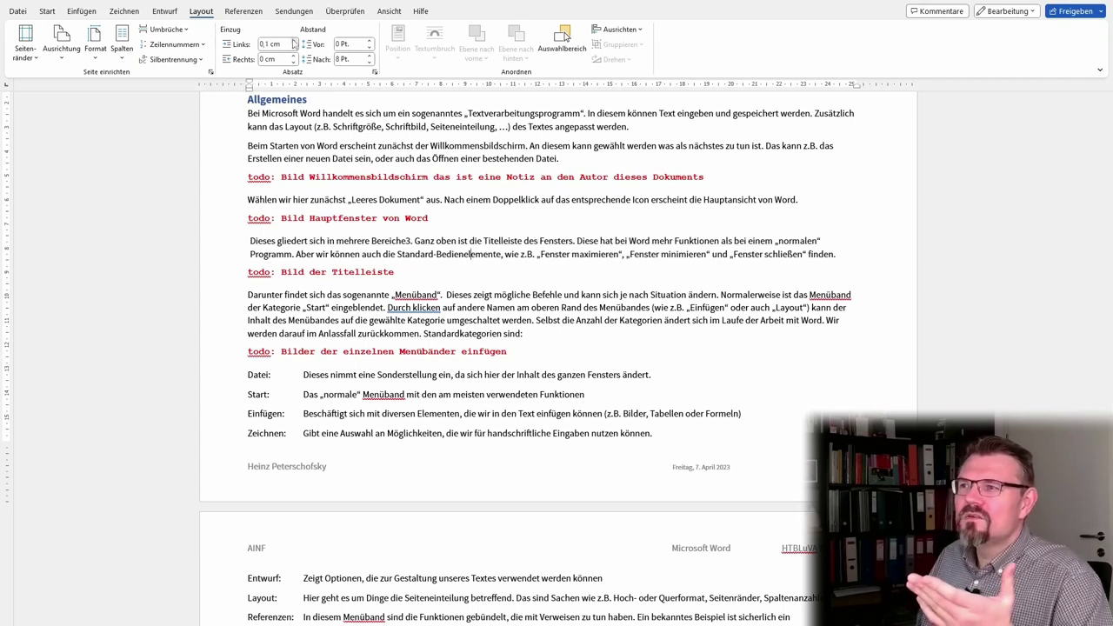
click(294, 41)
click(294, 41)
click(294, 41)
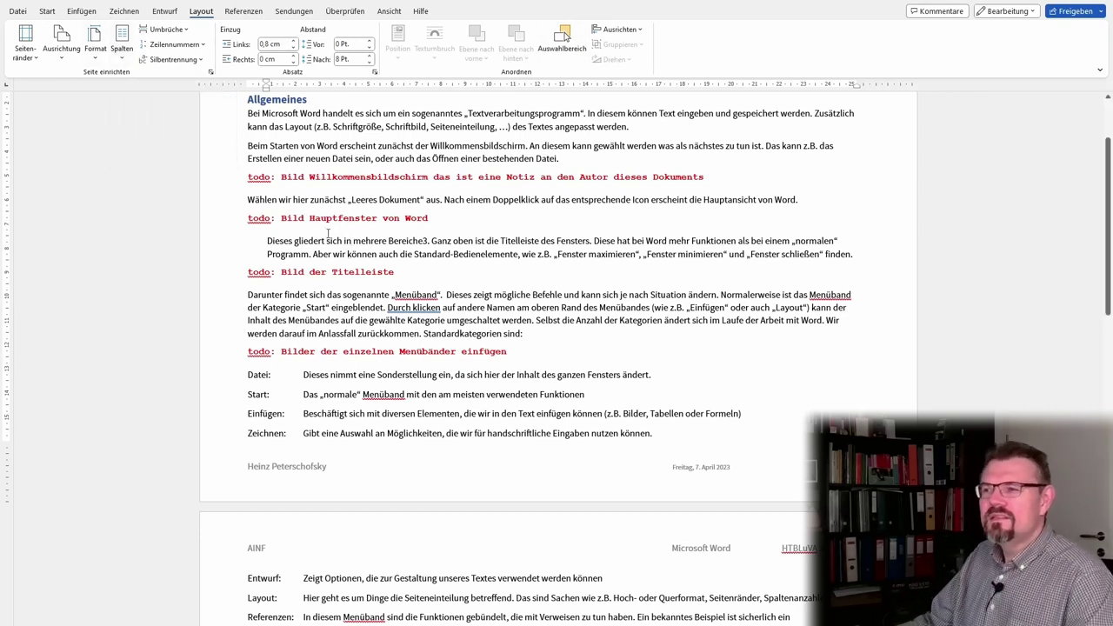
click(47, 11)
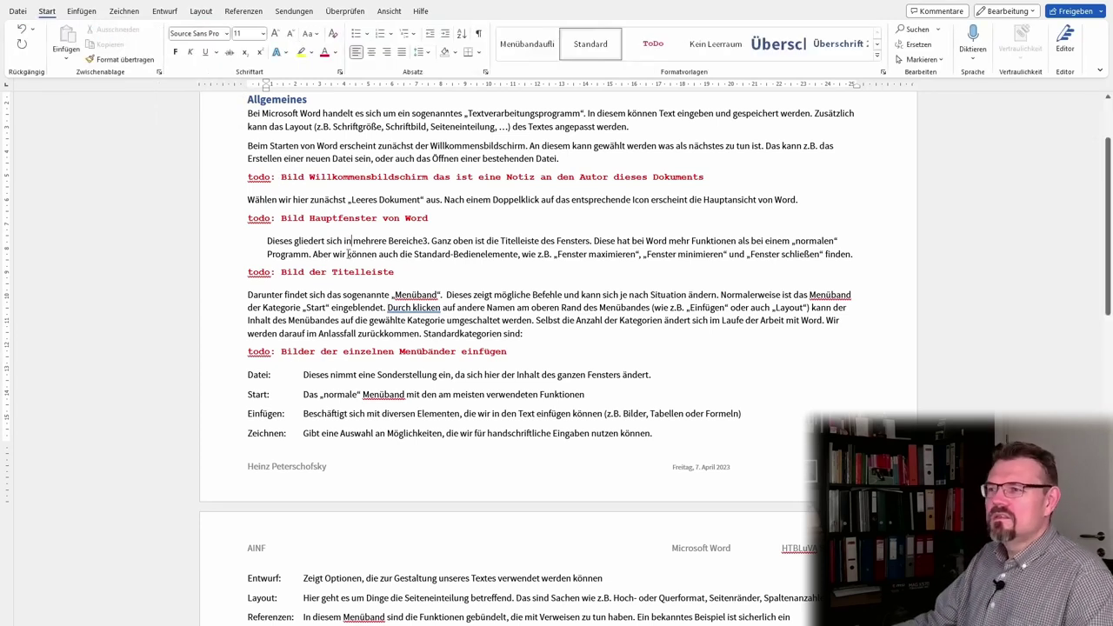
Step: Remove the 0,8 cm left indent from the 'Dieses gliedert sich' paragraph
click(585, 50)
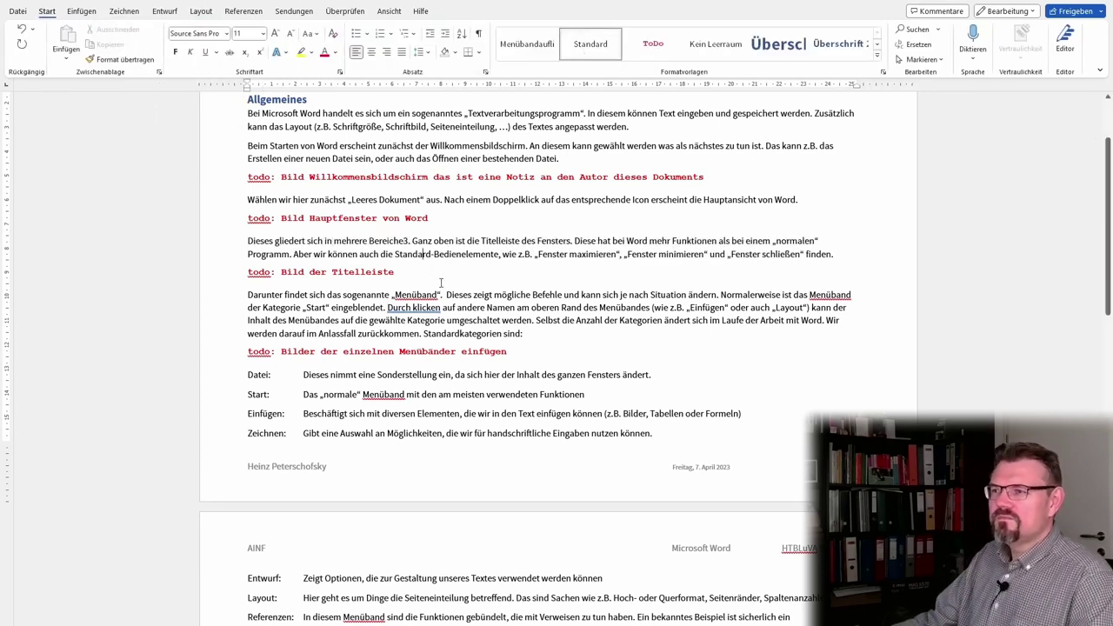
scroll(441, 283, up, 2)
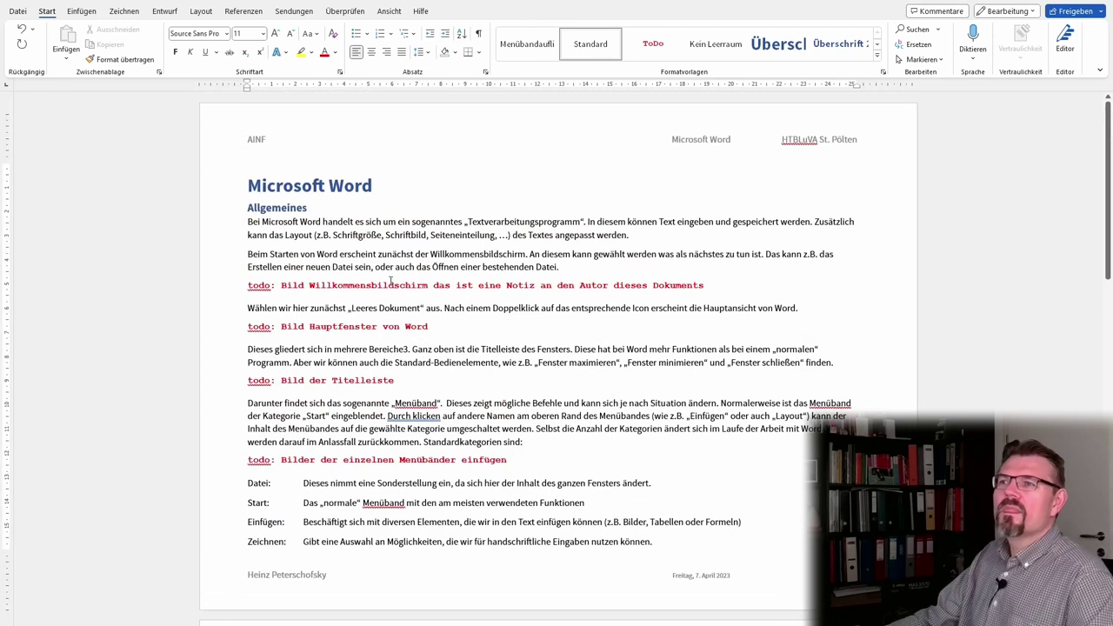
click(201, 12)
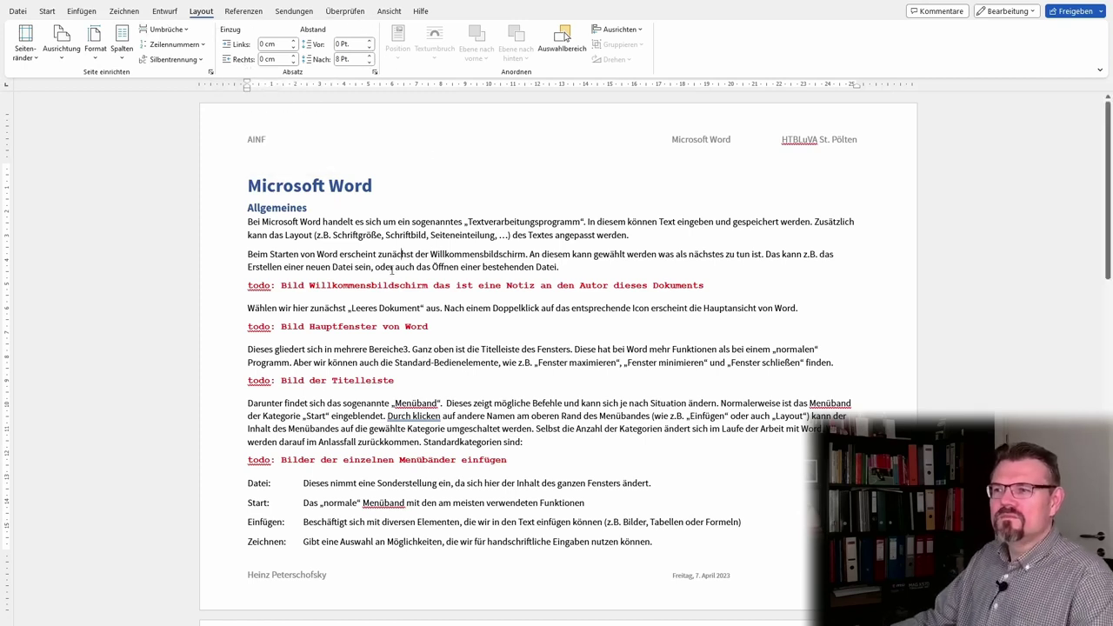
Step: View the body paragraph's tab stops in the Tabstopps dialog and cancel without changes
key(alt+r)
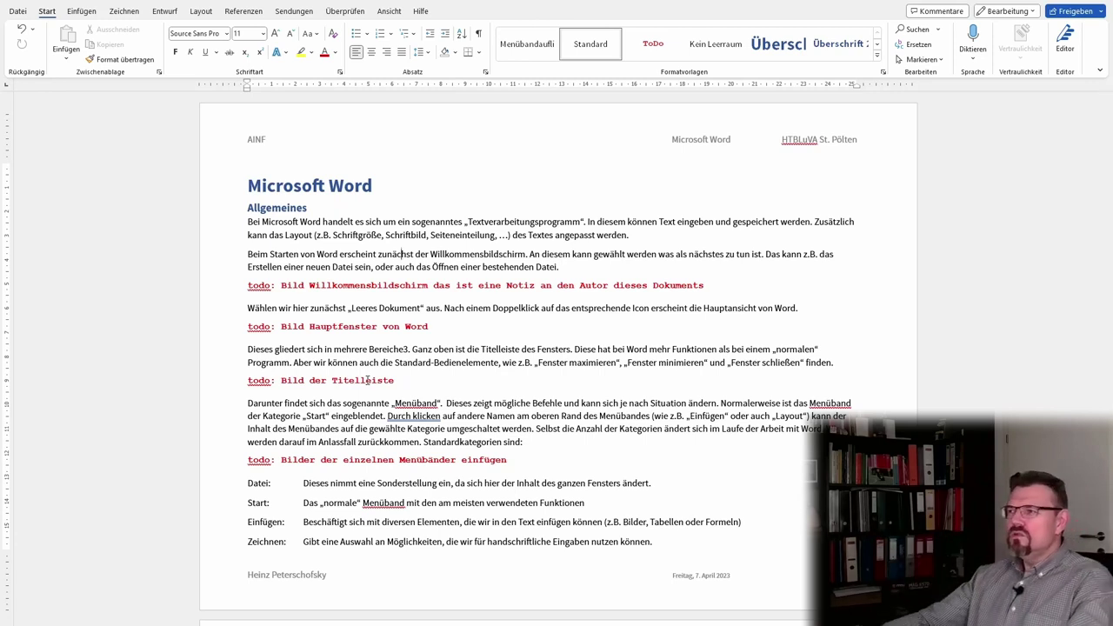
click(703, 85)
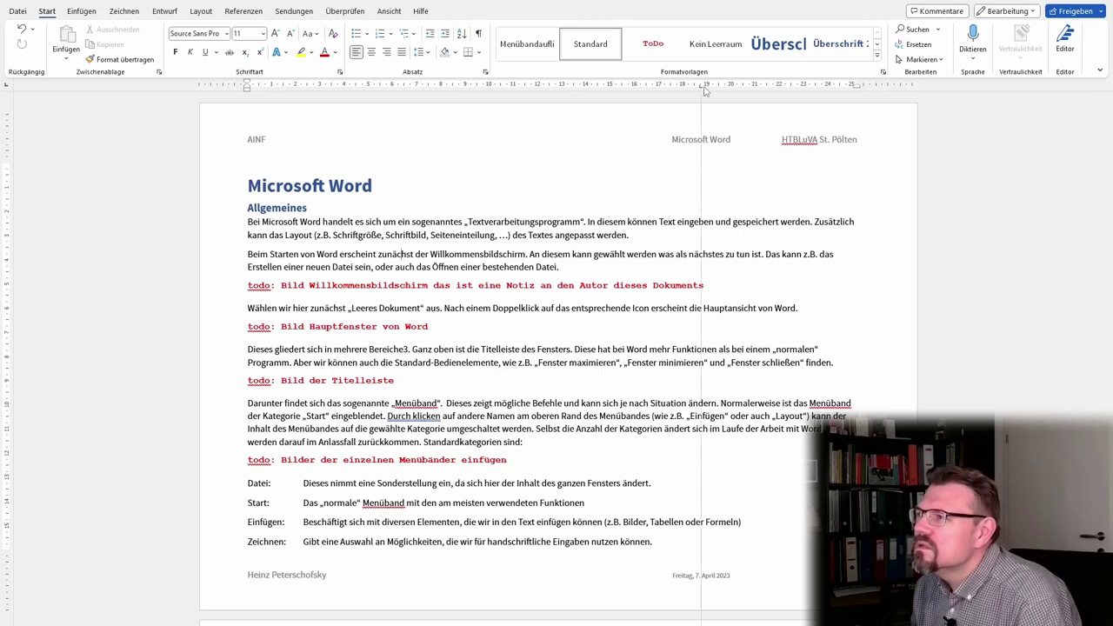
double_click(704, 87)
click(618, 390)
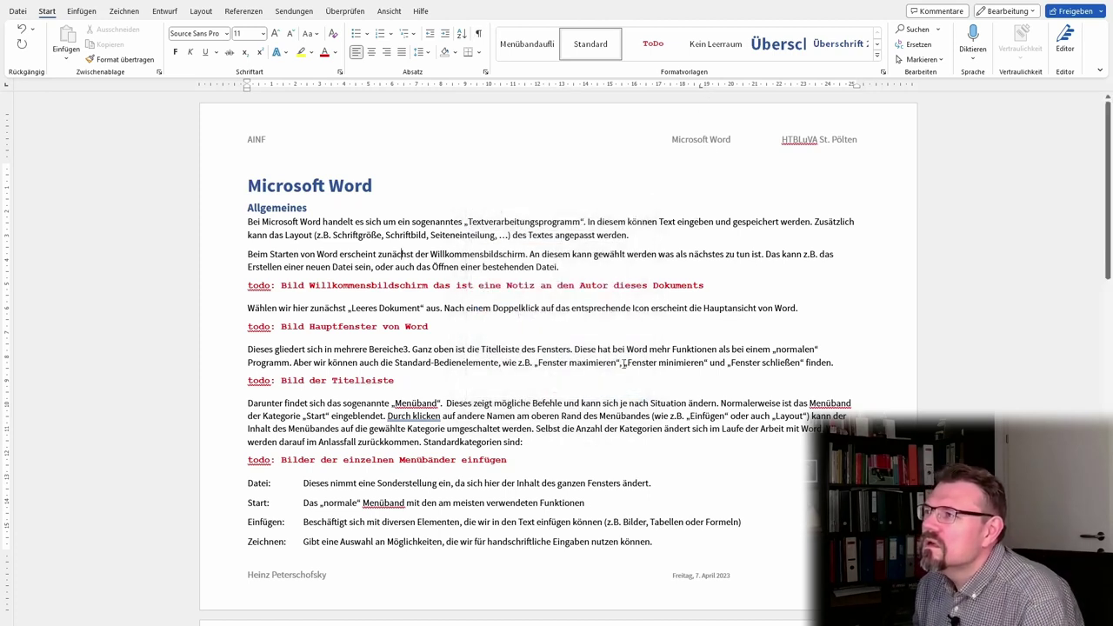
Step: In the header, centre Microsoft Word and add a right-aligned 25 cm tab stop
double_click(693, 141)
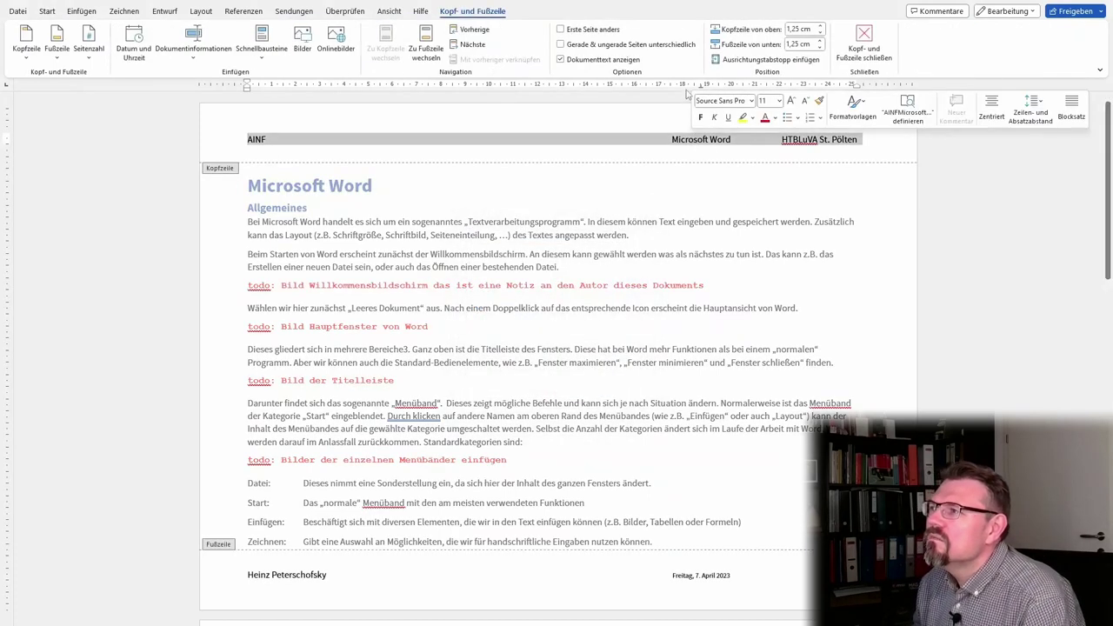
mouse_move(686, 93)
mouse_down()
mouse_move(702, 91)
mouse_move(549, 91)
mouse_up()
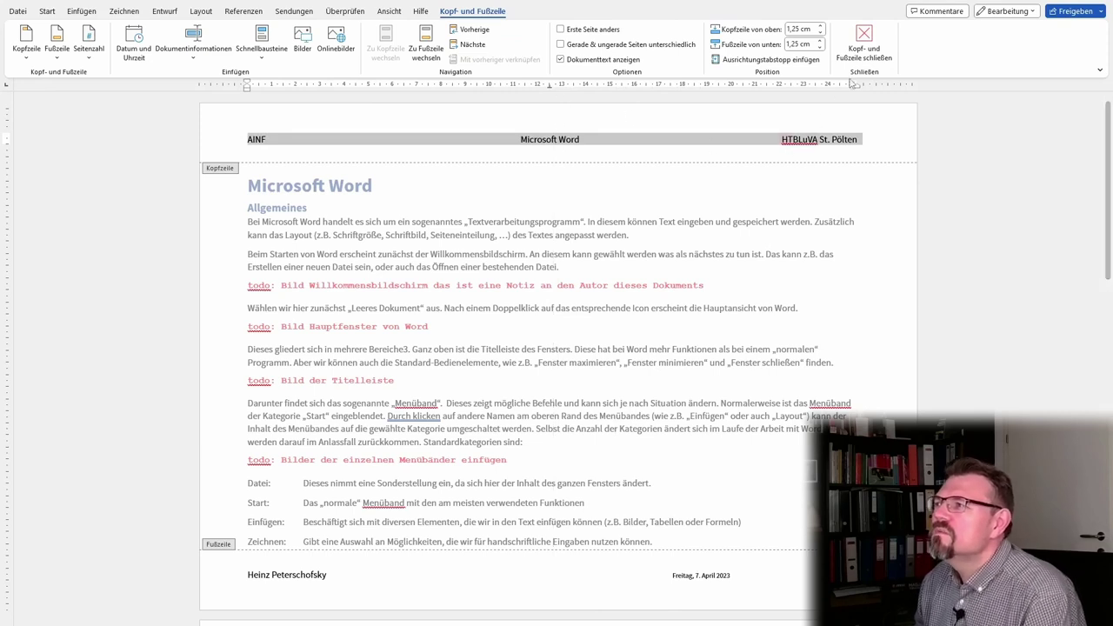
double_click(549, 86)
text(25)
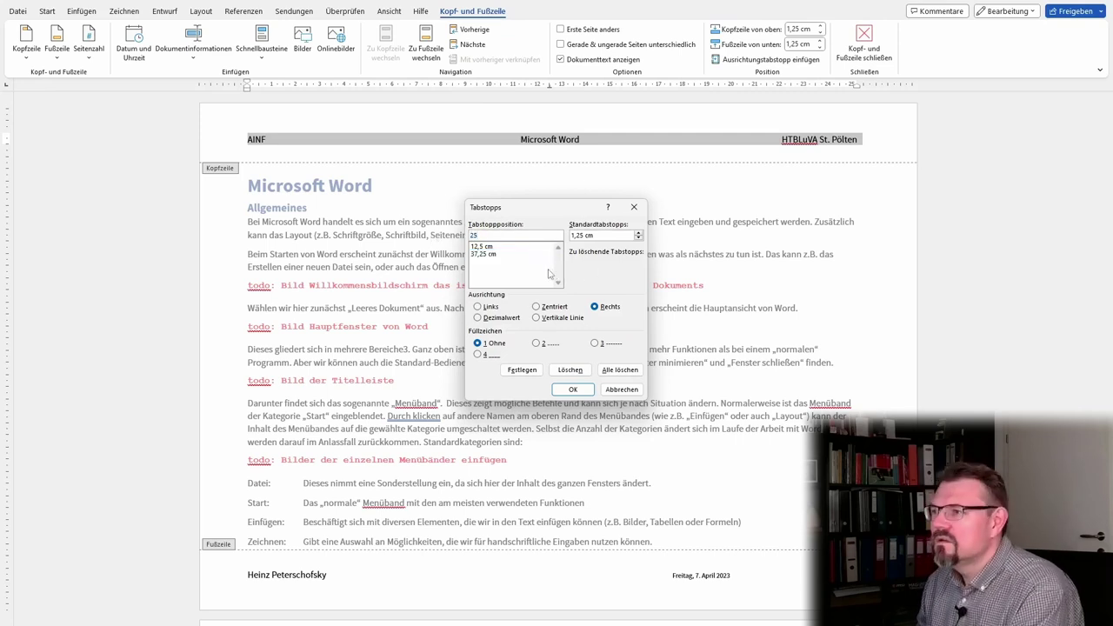
key(Return)
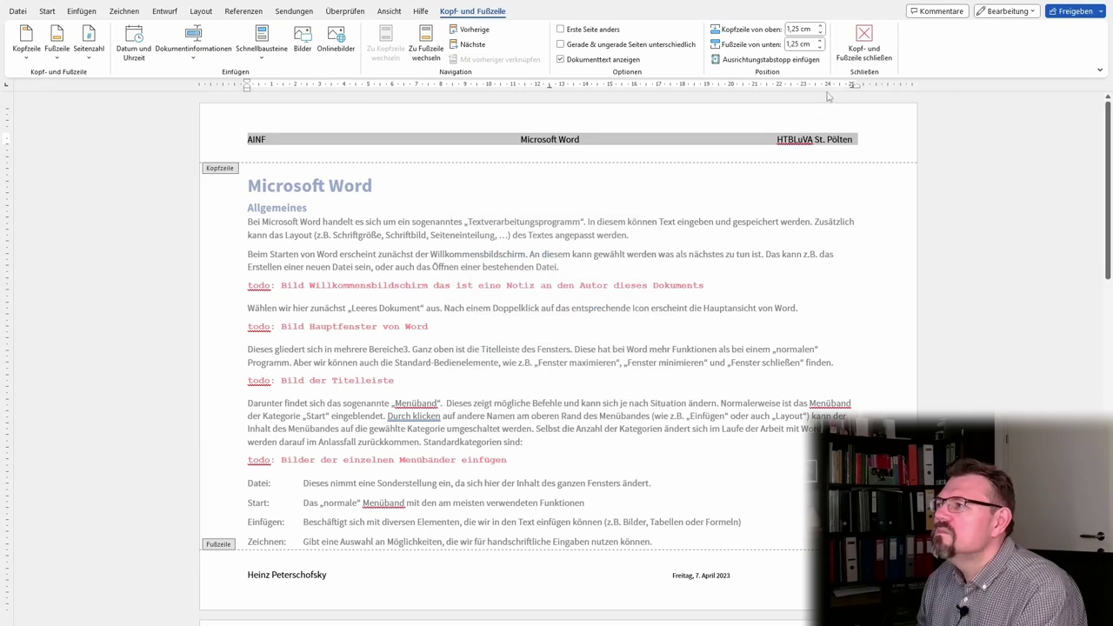
Step: Delete the header's 37,25 cm tab stop through the paragraph's Tabstopps settings
double_click(550, 86)
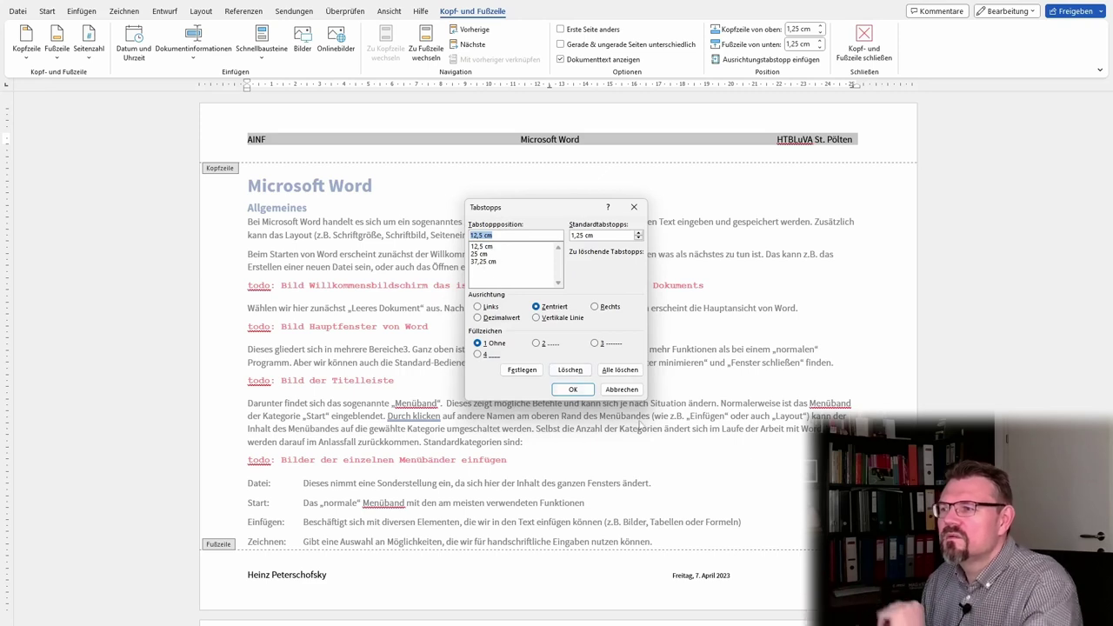
click(613, 389)
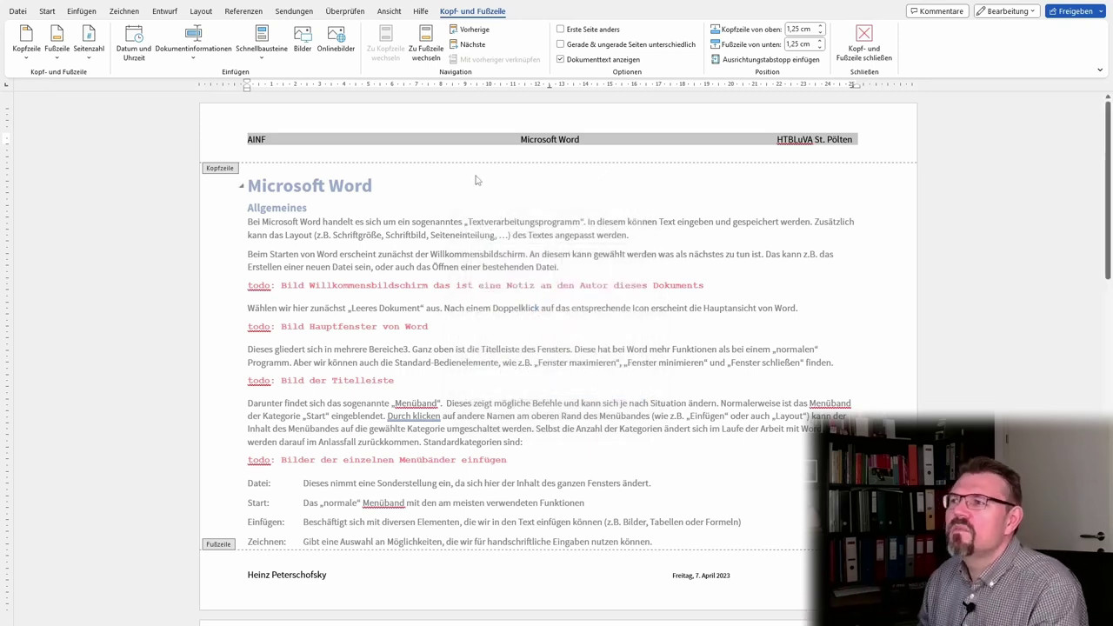
click(52, 12)
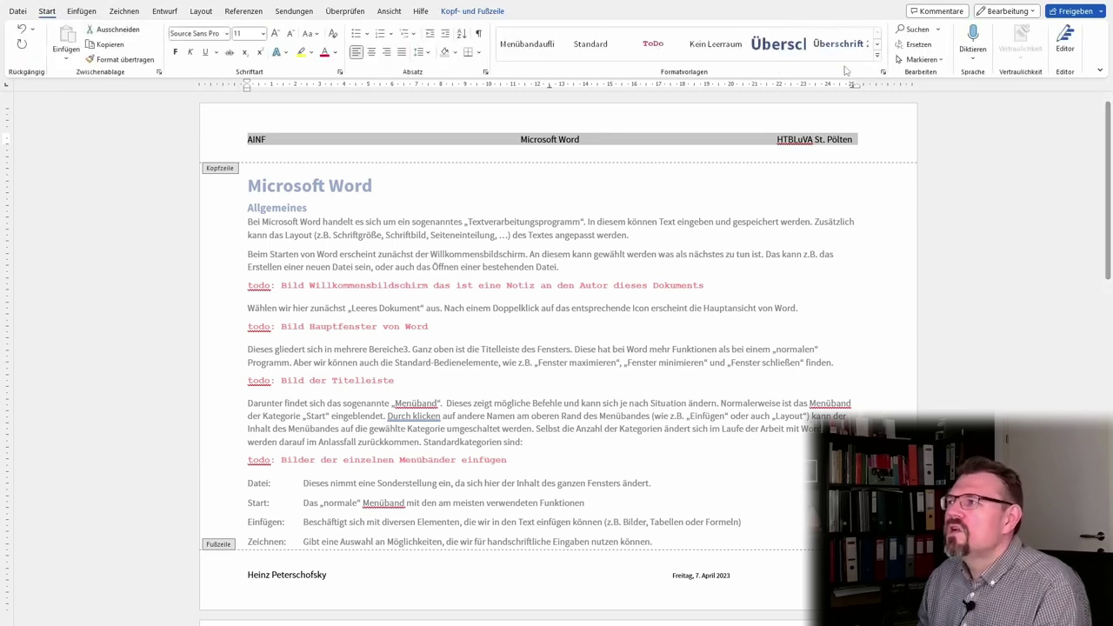
click(484, 72)
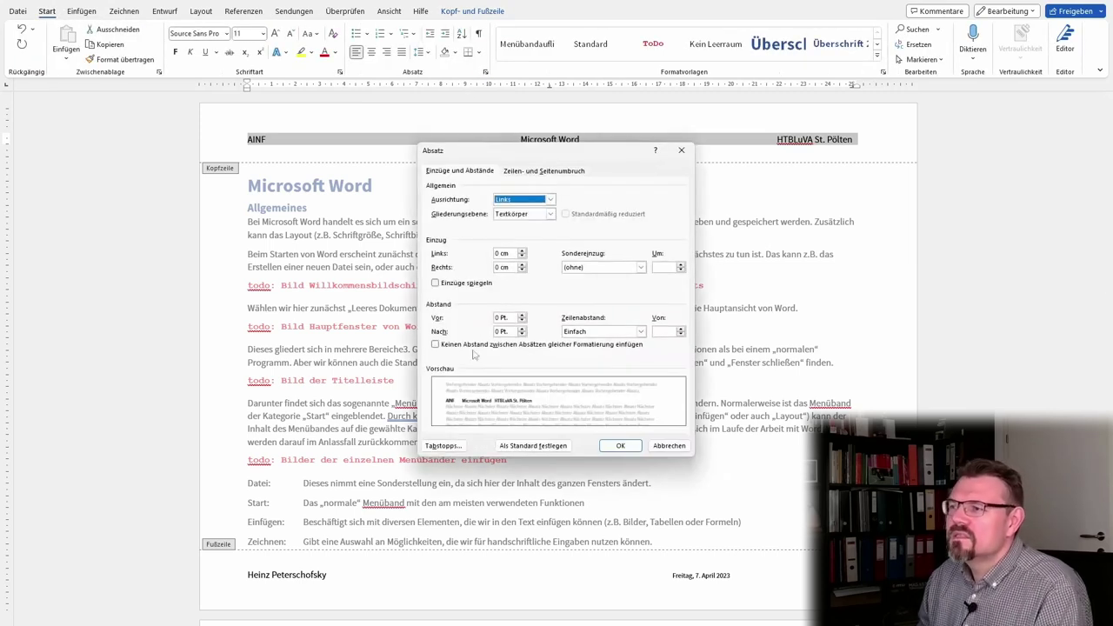
click(452, 446)
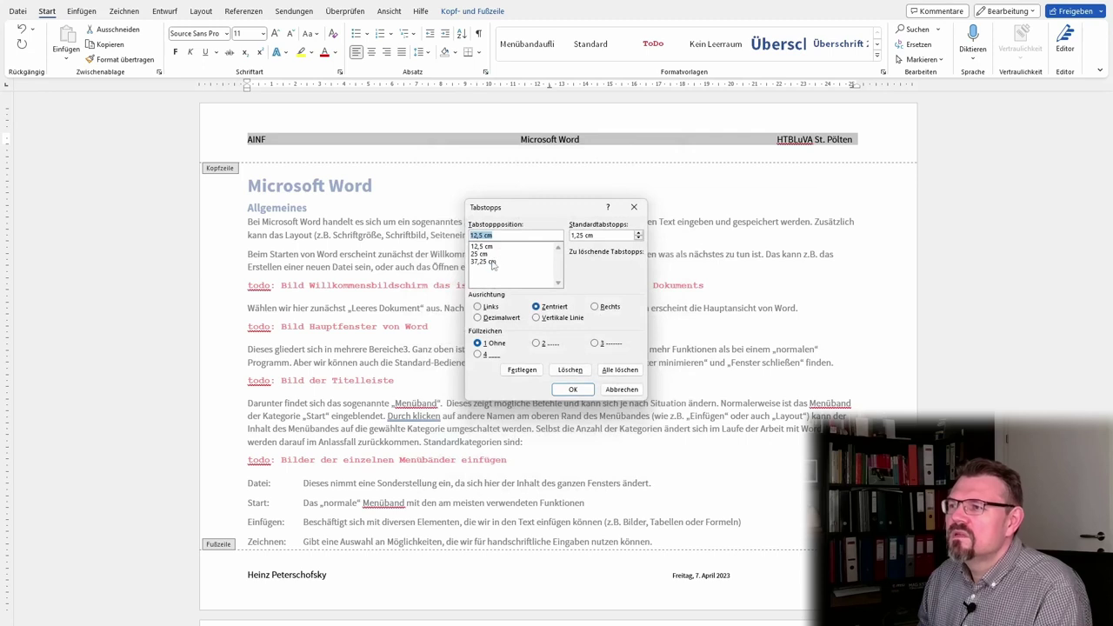
click(572, 371)
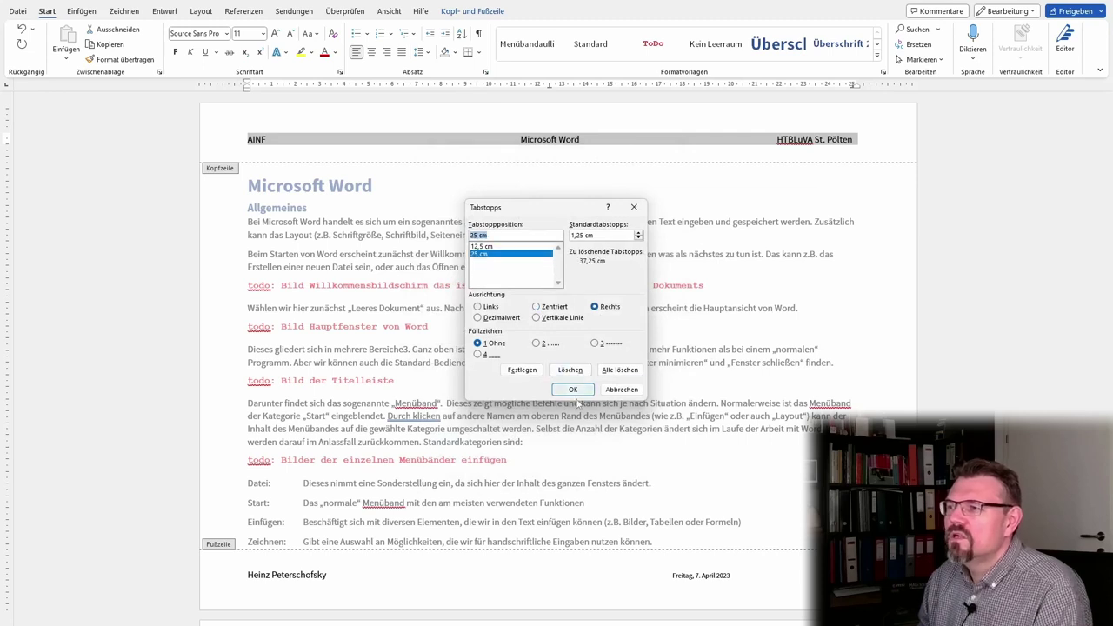
click(576, 391)
Step: Close header editing and scroll back down into the body text
double_click(617, 382)
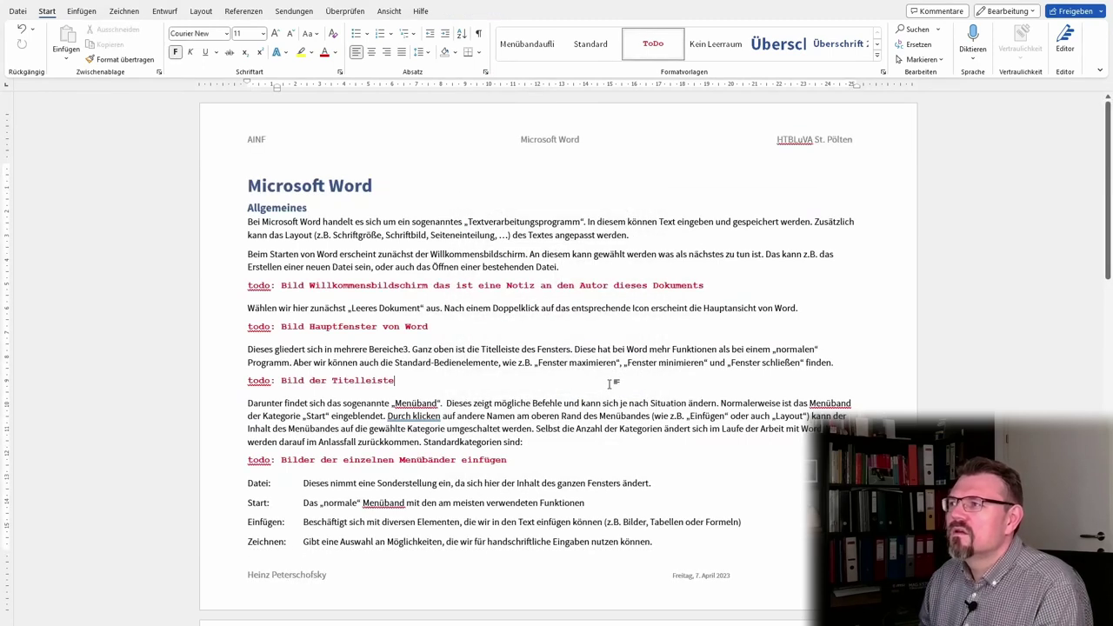
scroll(609, 387, down, 2)
scroll(613, 400, down, 1)
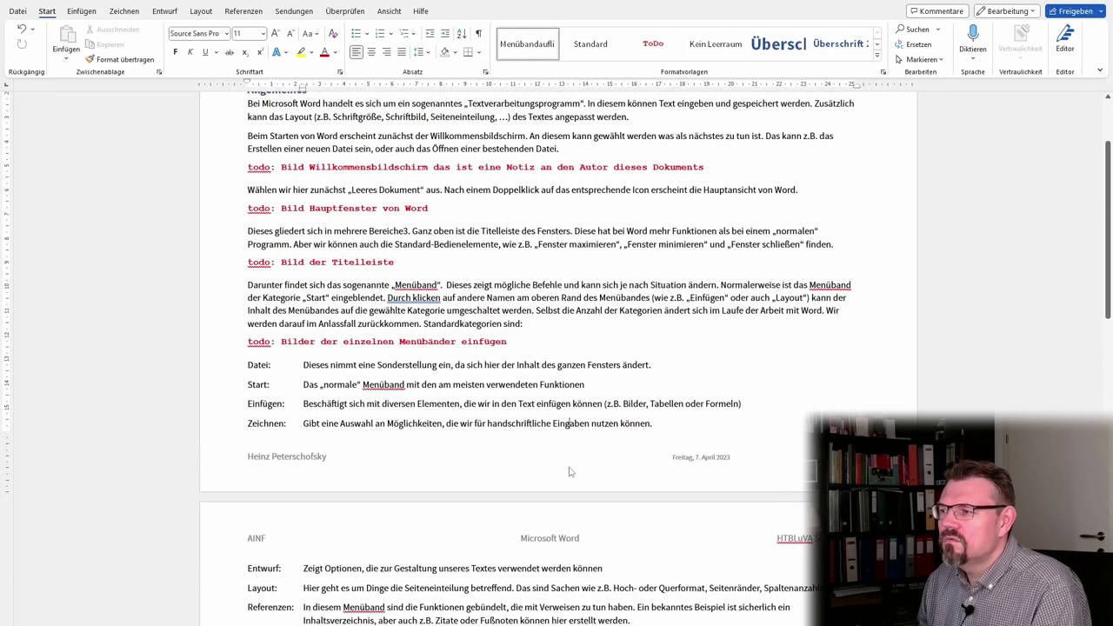
Step: In the footer, centre the date and remove the 37,25 cm tab stop
double_click(622, 461)
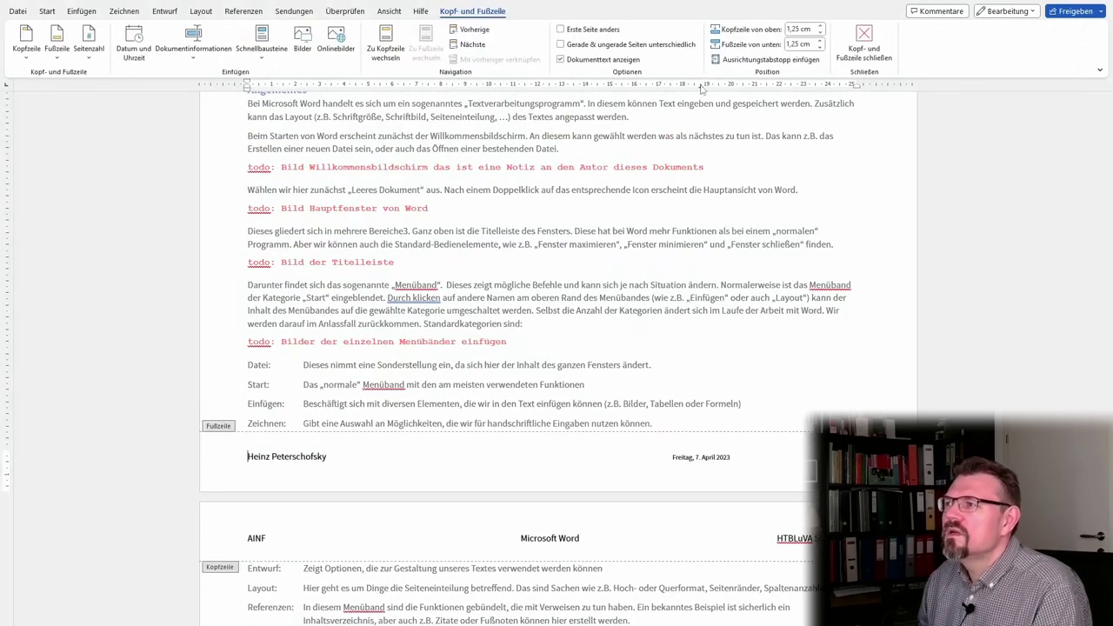
drag(700, 84, 549, 84)
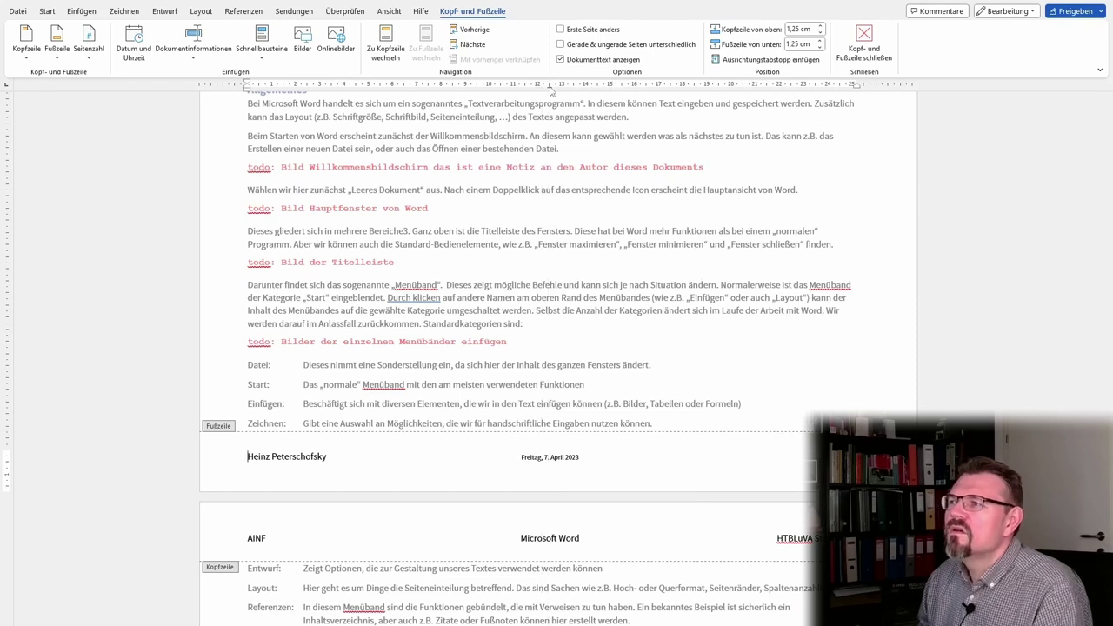
double_click(551, 85)
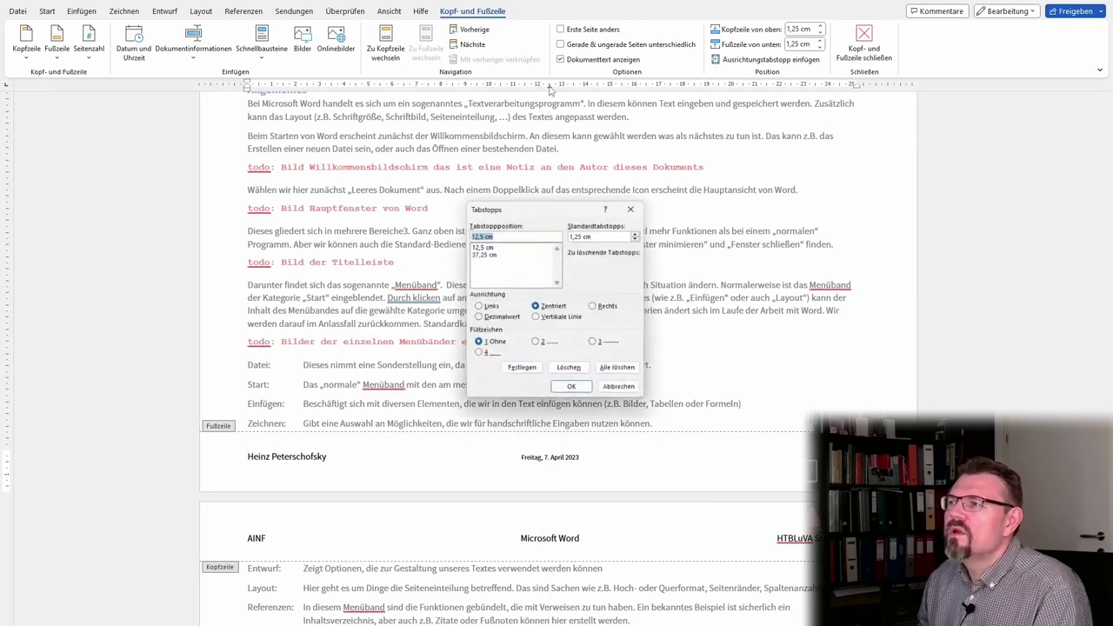
click(574, 372)
text(25)
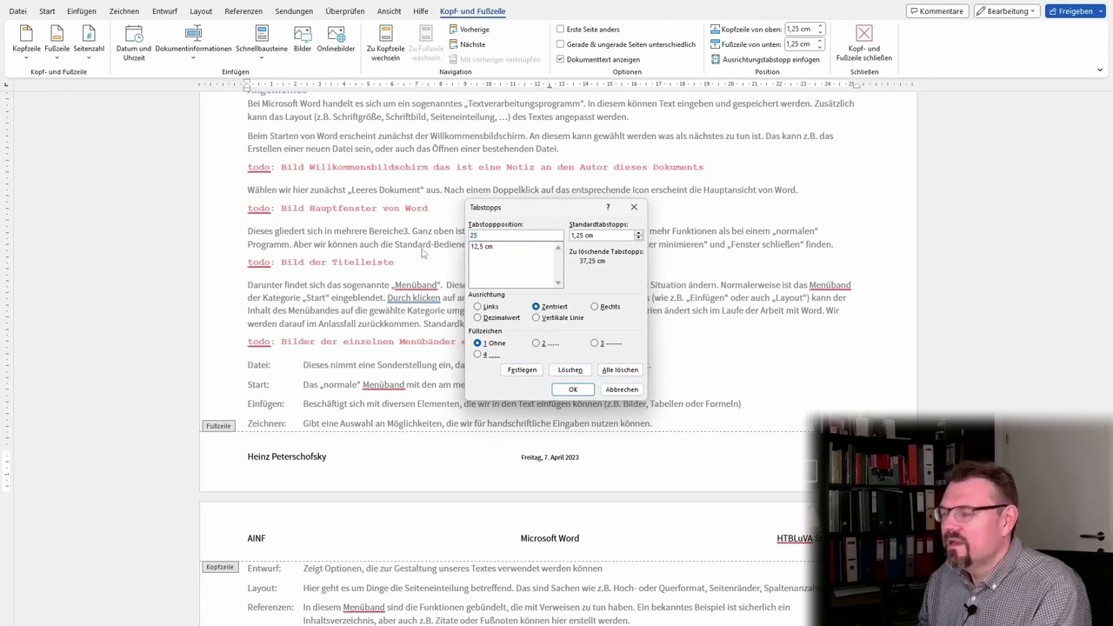
key(Return)
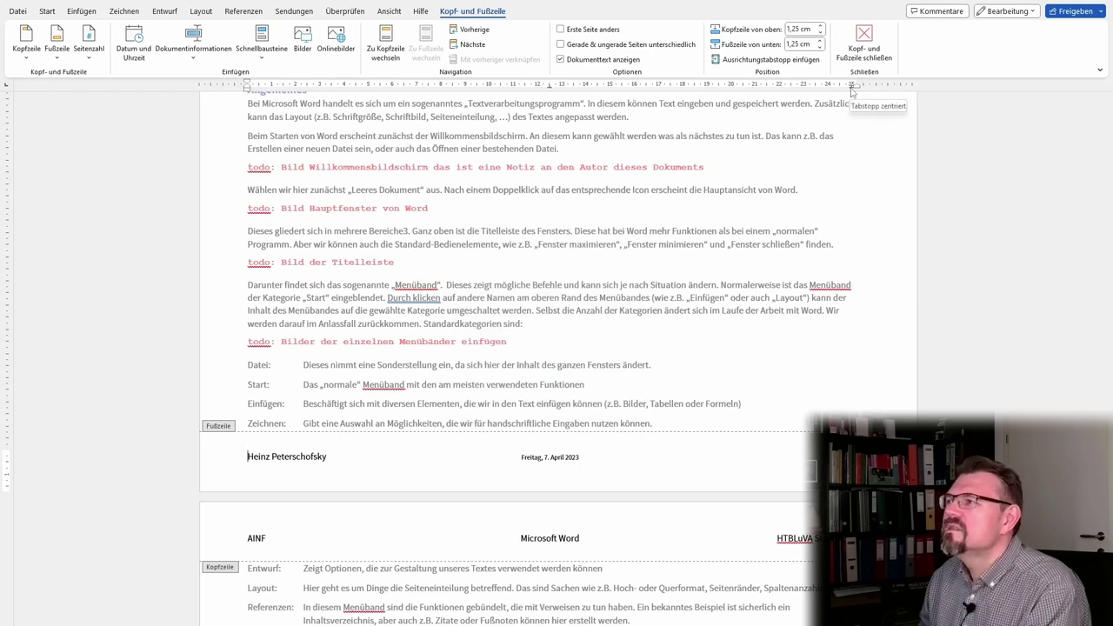
Step: Make the footer's 25 cm tab stop right-aligned
double_click(550, 85)
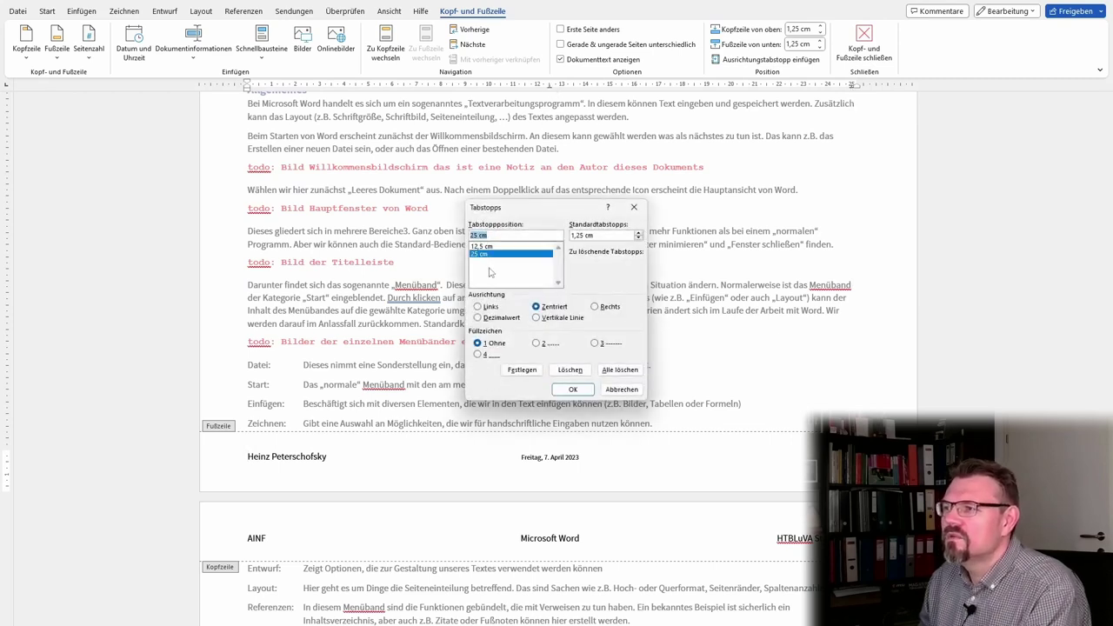
click(595, 306)
click(573, 389)
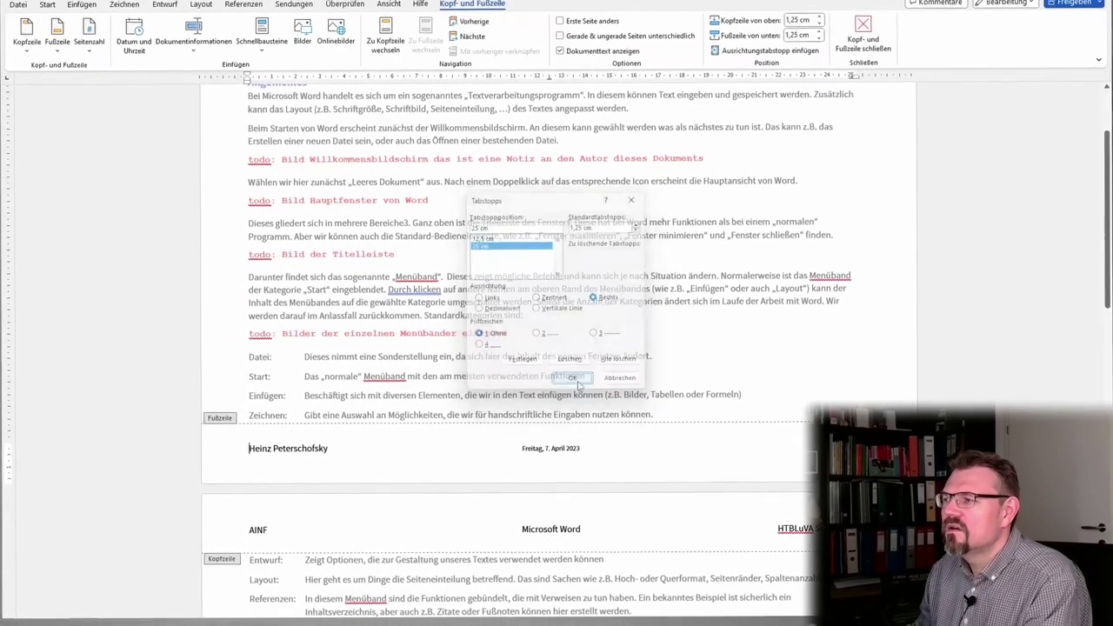
scroll(707, 118, up, 2)
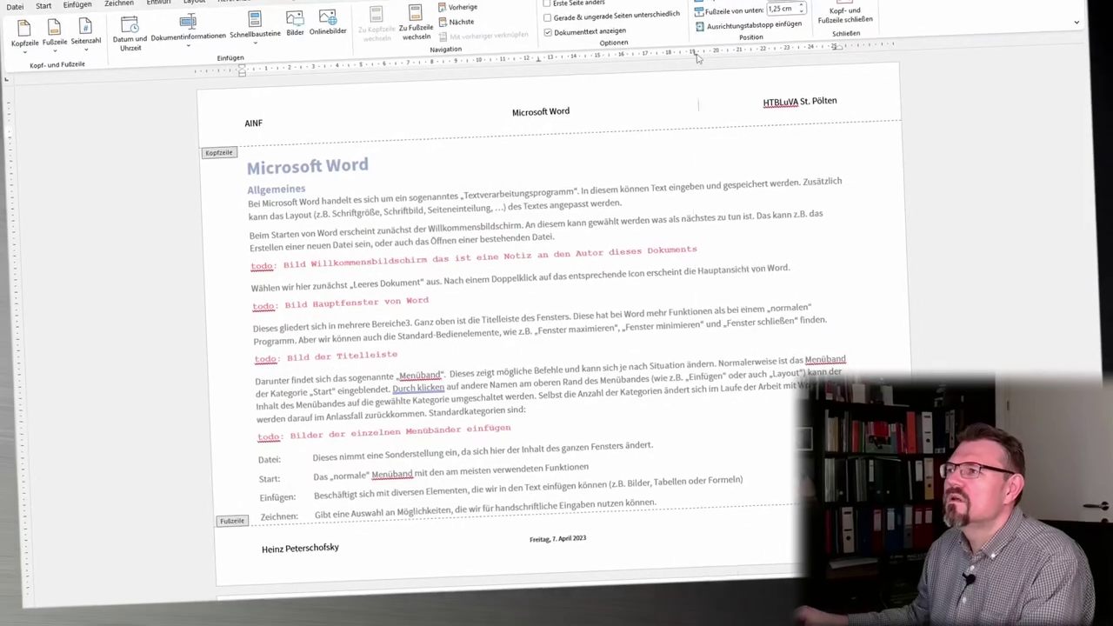
Step: Try moving HTBLuVA St. Pölten's tab stop past the margin, undo it, and close header editing
drag(697, 57, 814, 31)
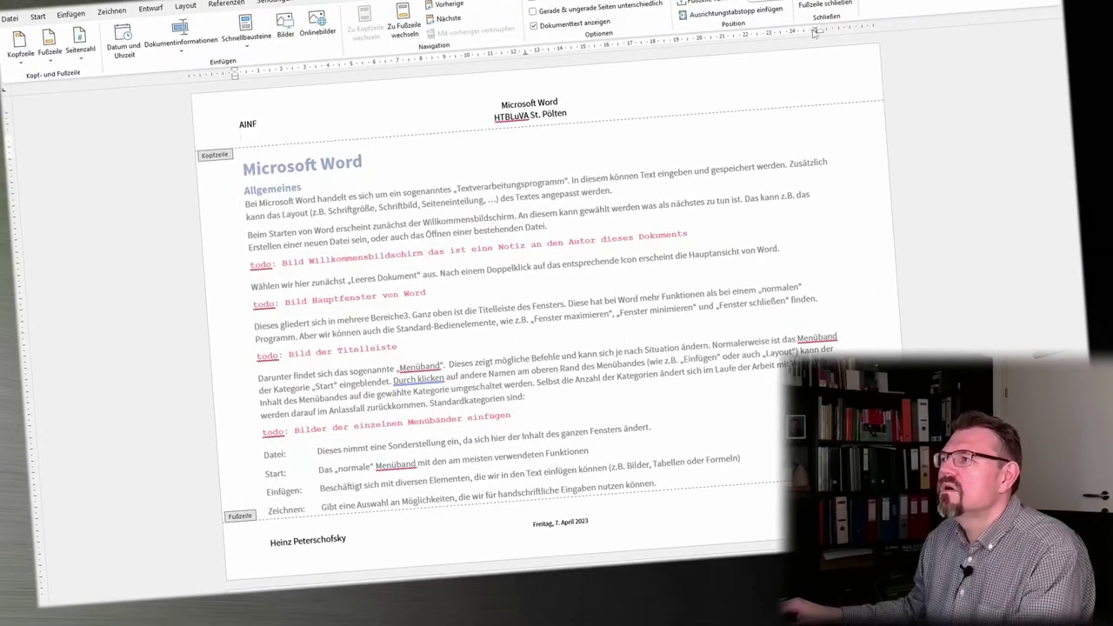
double_click(815, 31)
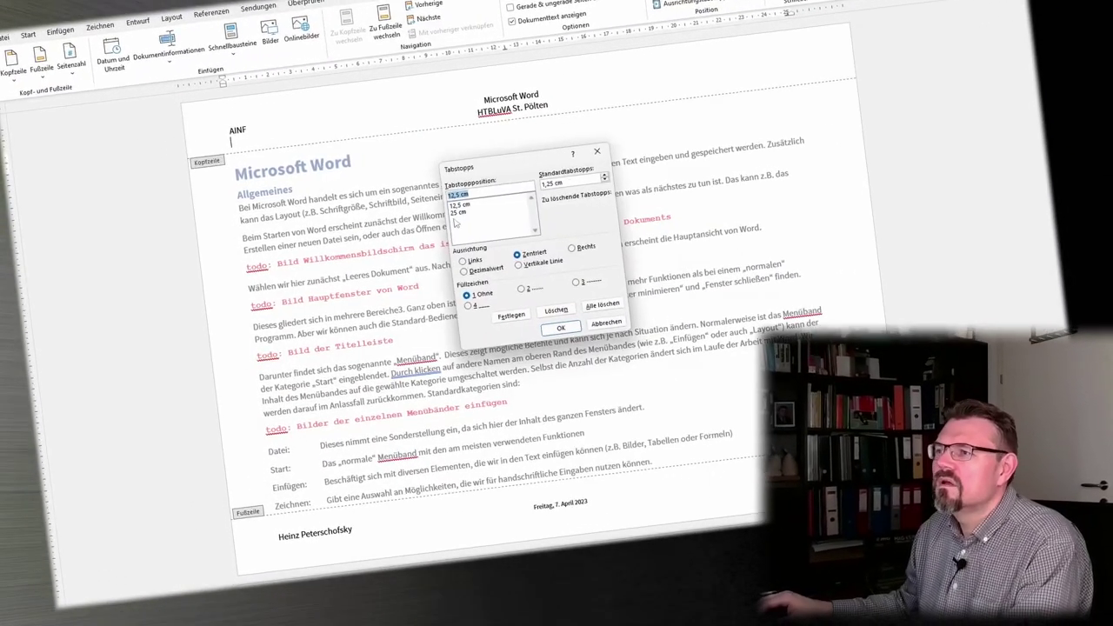
key(Escape)
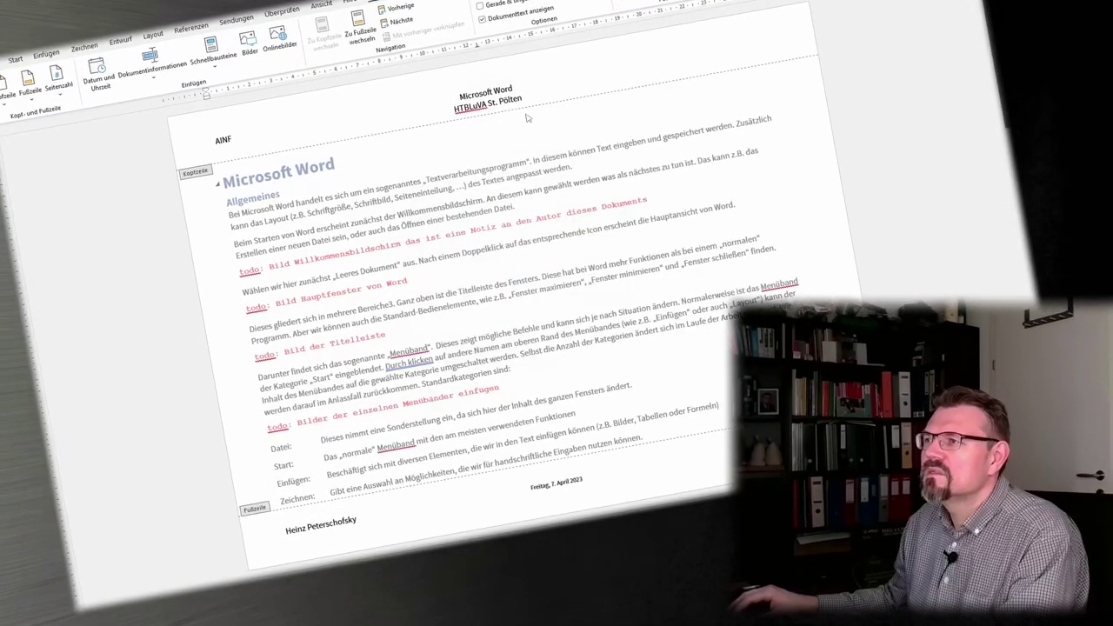
key(ctrl+z)
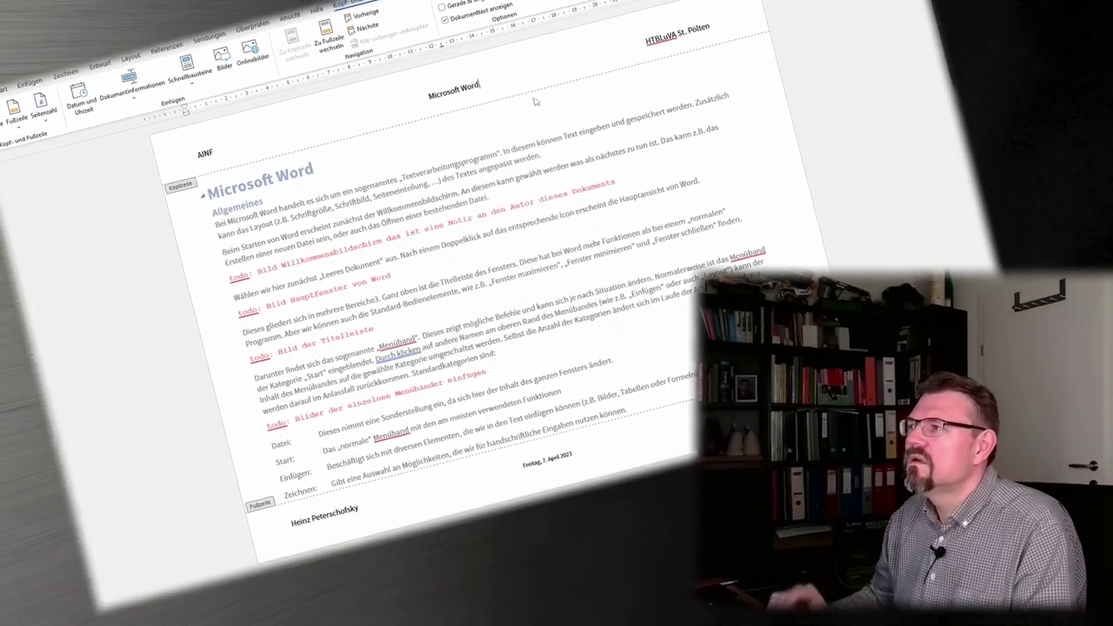
double_click(485, 157)
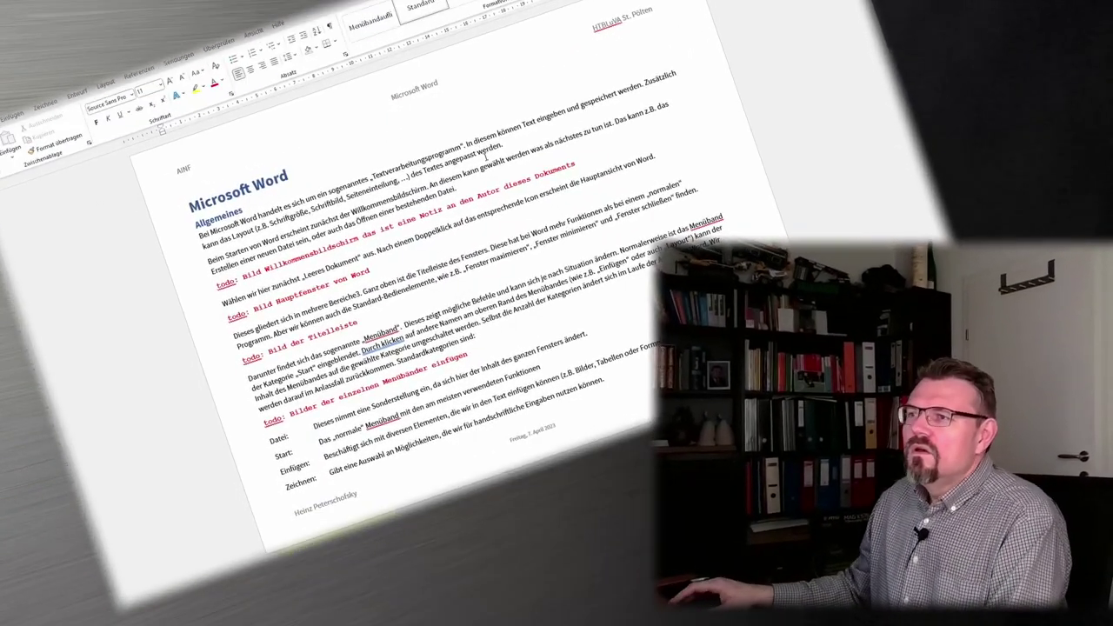